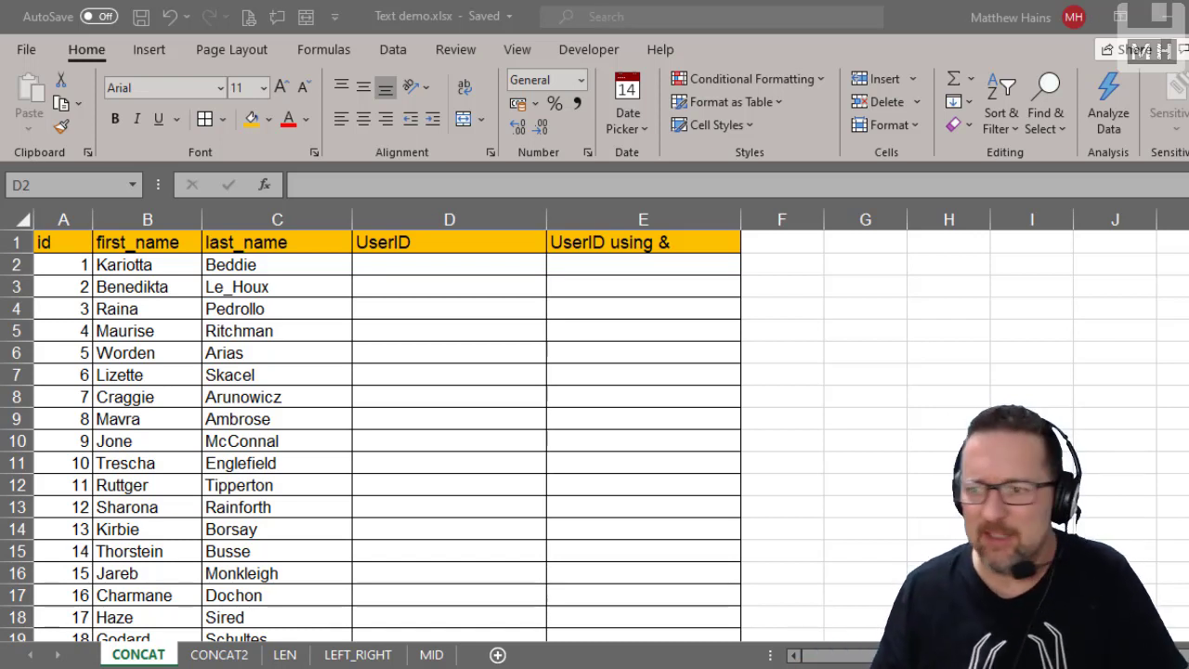
- Enter =CONCAT(A2,B2,C2) in D2 to join the id, first name and last name into a UserID
{"action": "left_click", "coordinate": [408, 265]}
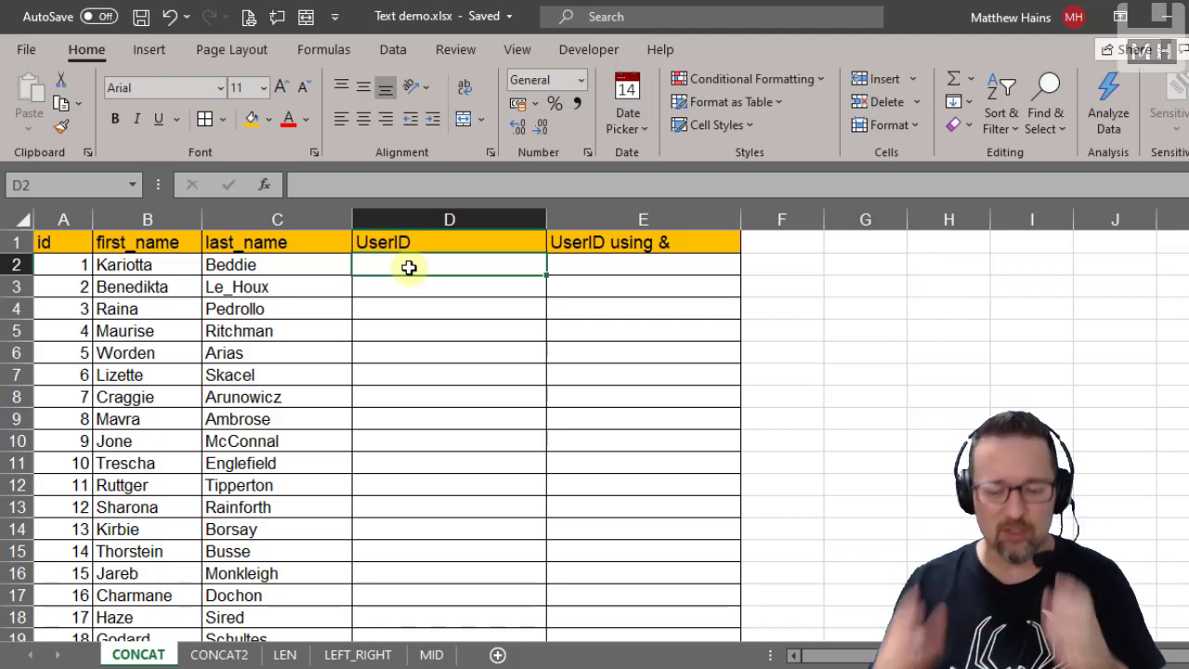
{"action": "type", "text": "=conca"}
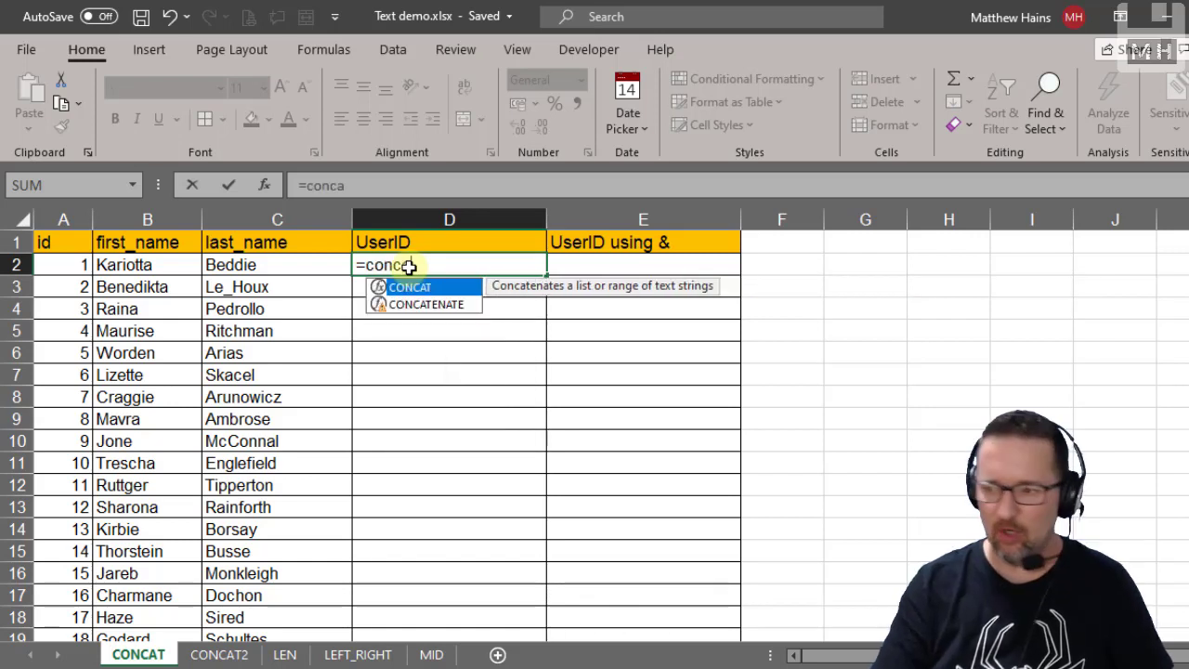
{"action": "key", "text": "Tab"}
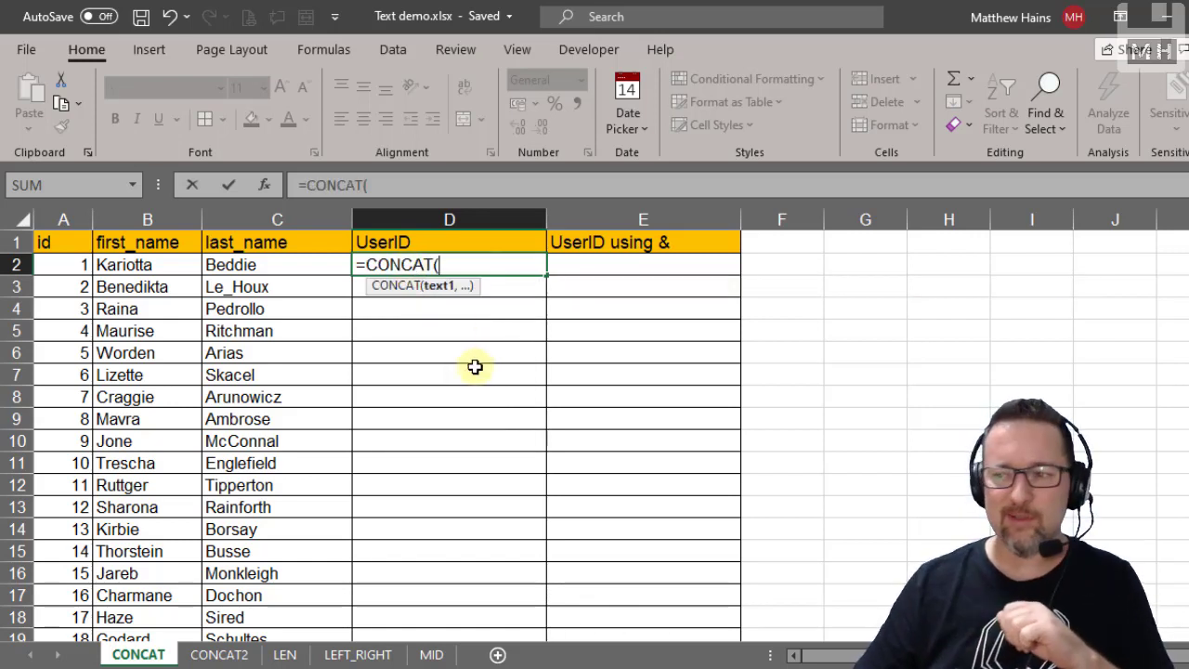
{"action": "left_click", "coordinate": [70, 267]}
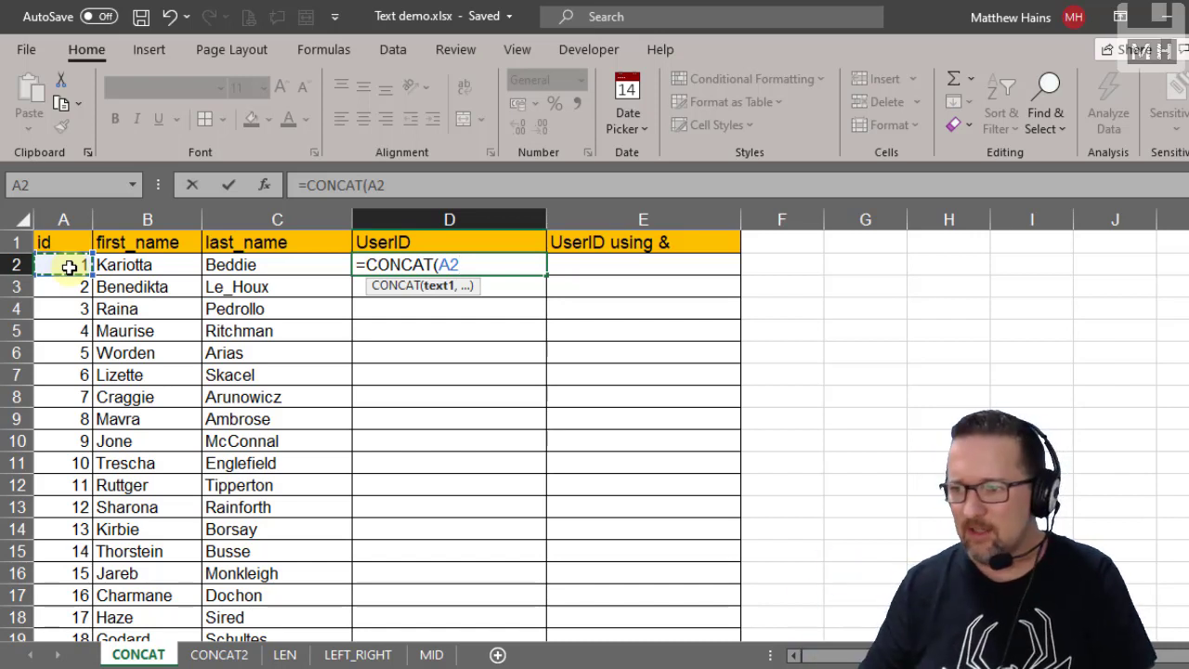
{"action": "type", "text": ","}
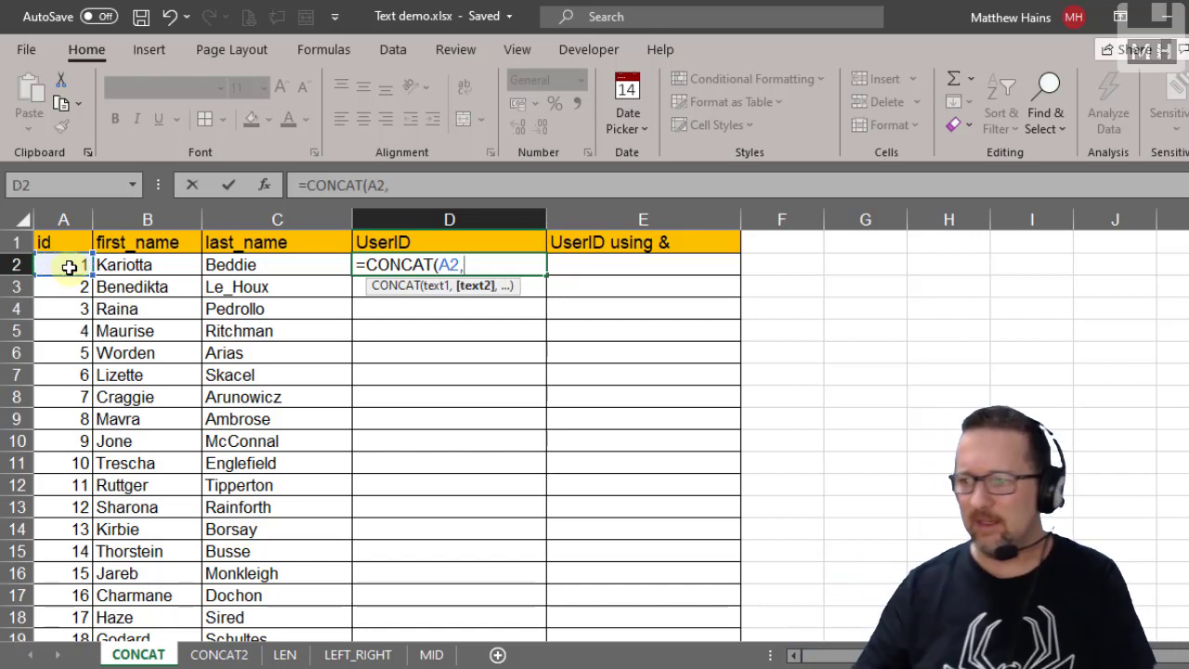
{"action": "left_click", "coordinate": [139, 265]}
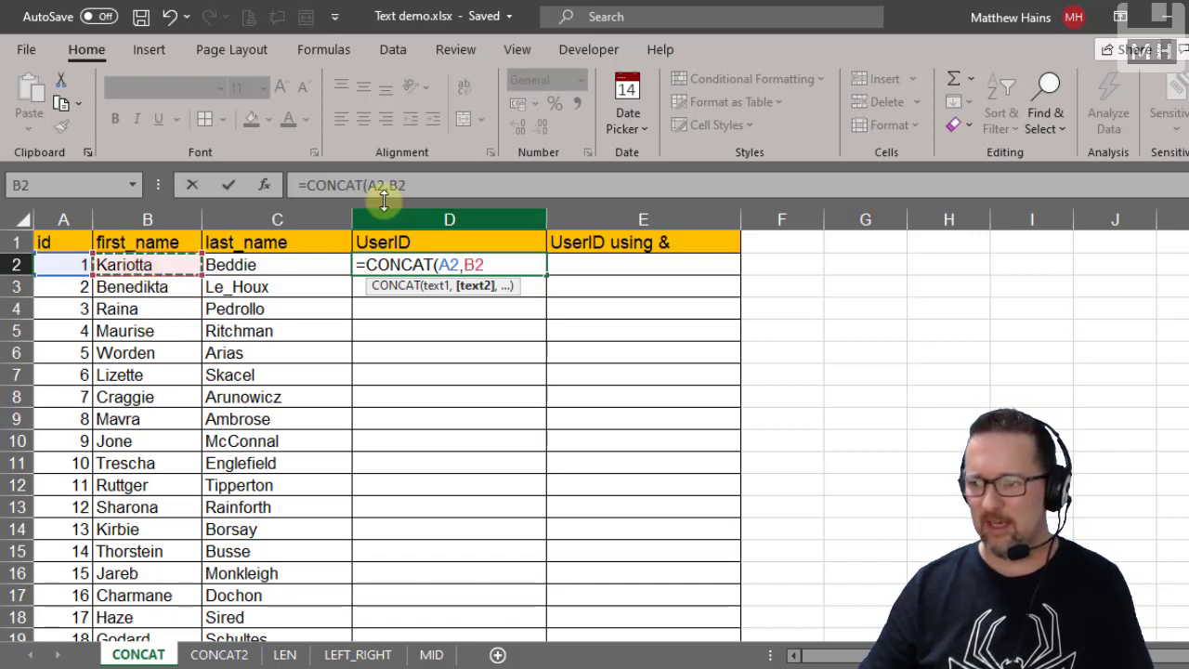
{"action": "type", "text": ","}
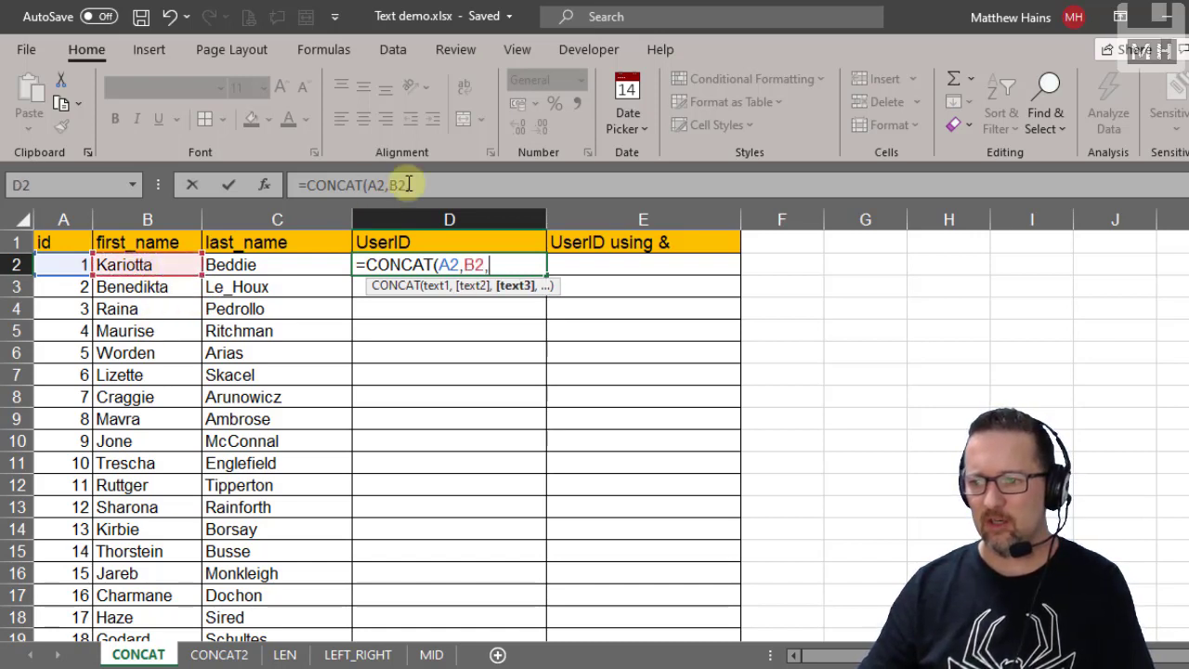
{"action": "left_click", "coordinate": [265, 265]}
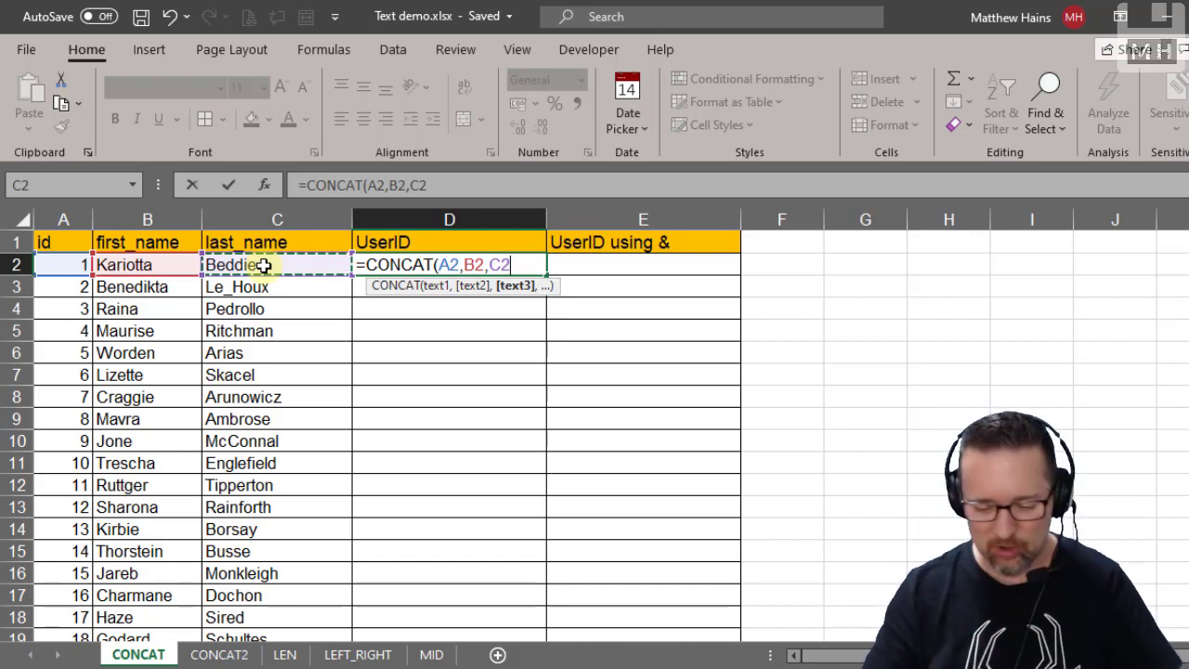
{"action": "type", "text": ")"}
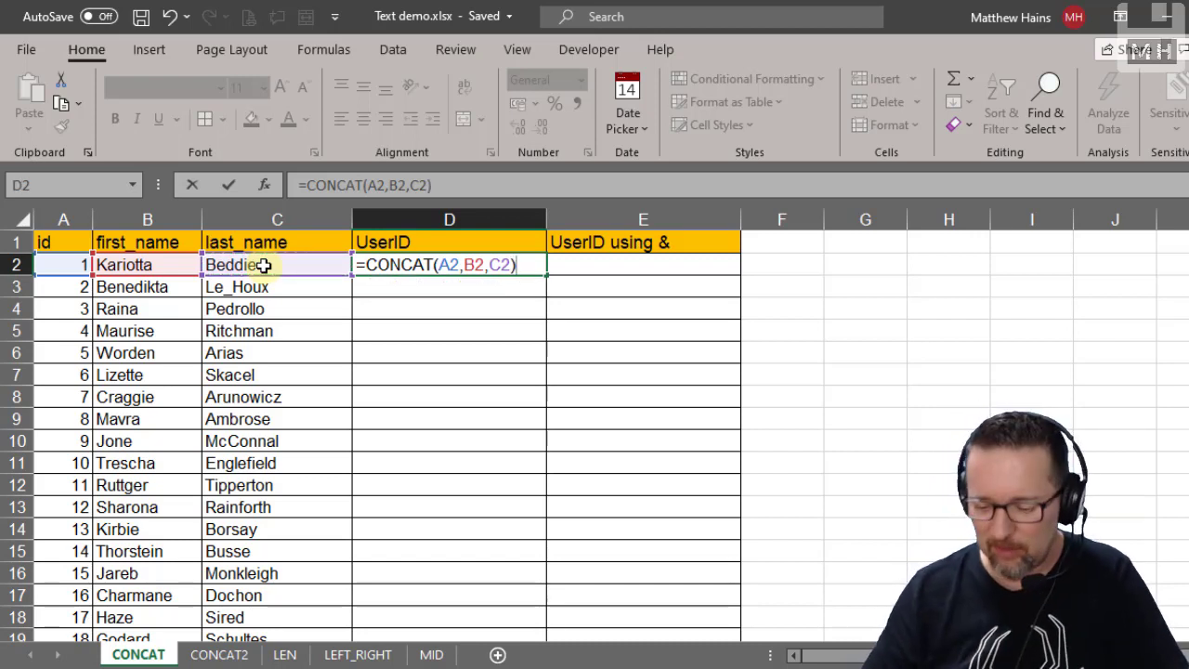
{"action": "key", "text": "Return"}
{"action": "key", "text": "Up"}
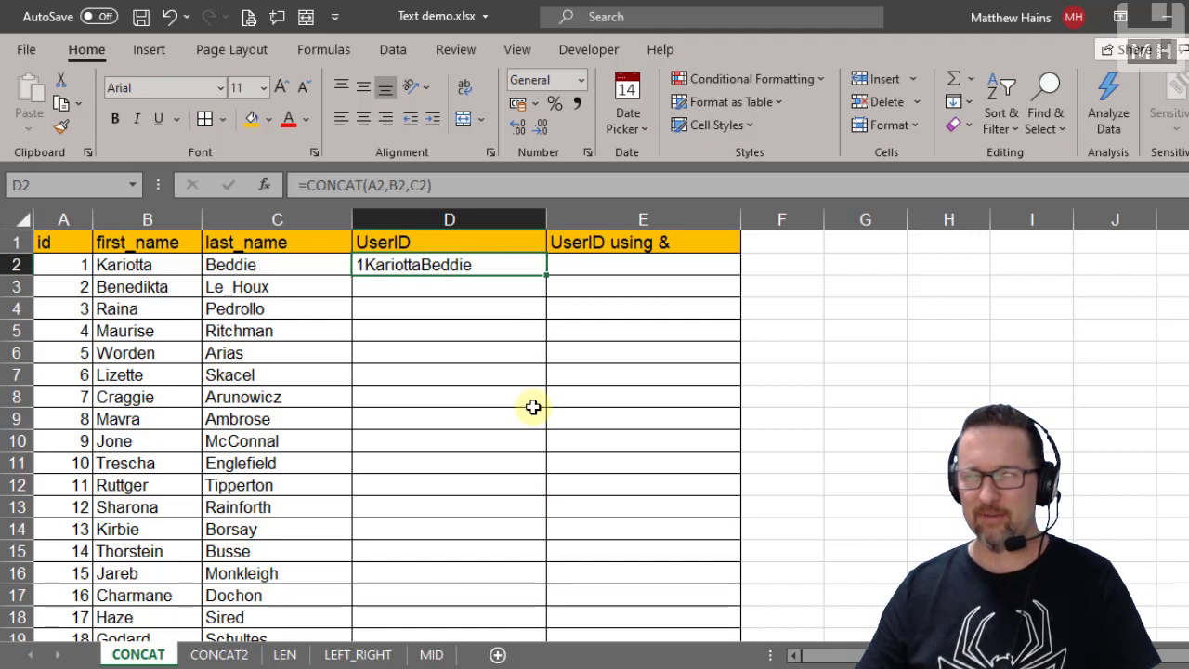
- Fill the CONCAT formula down the UserID column and widen column D slightly to fit the longest entries
{"action": "double_click", "coordinate": [546, 275]}
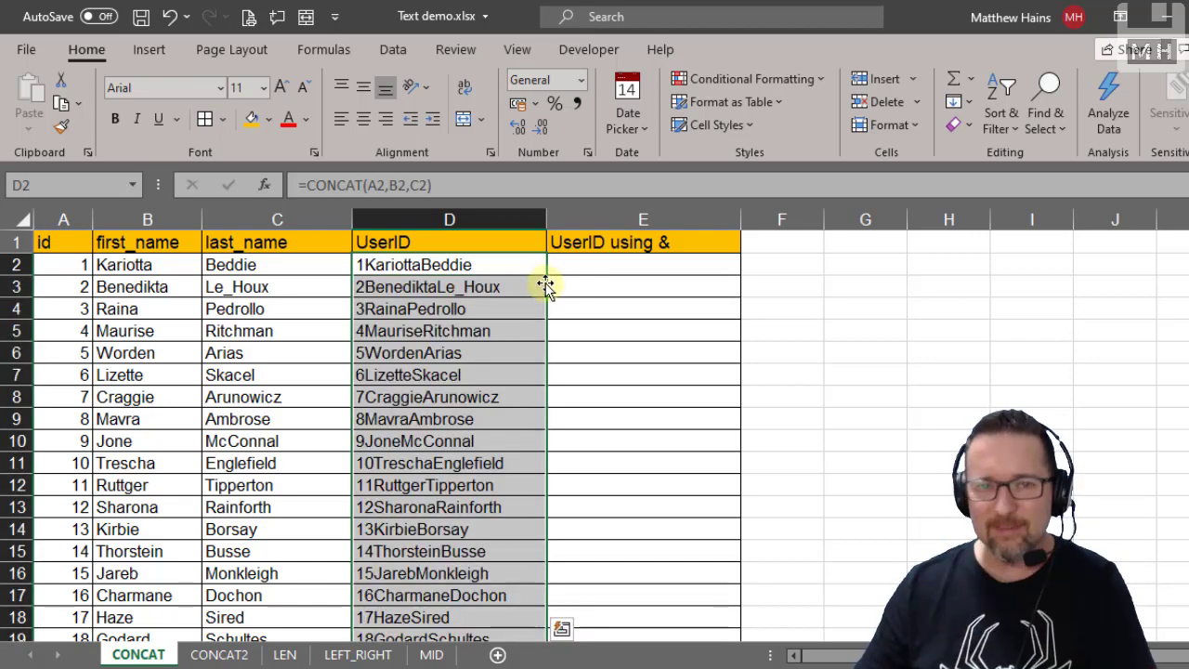
{"action": "left_click", "coordinate": [459, 353]}
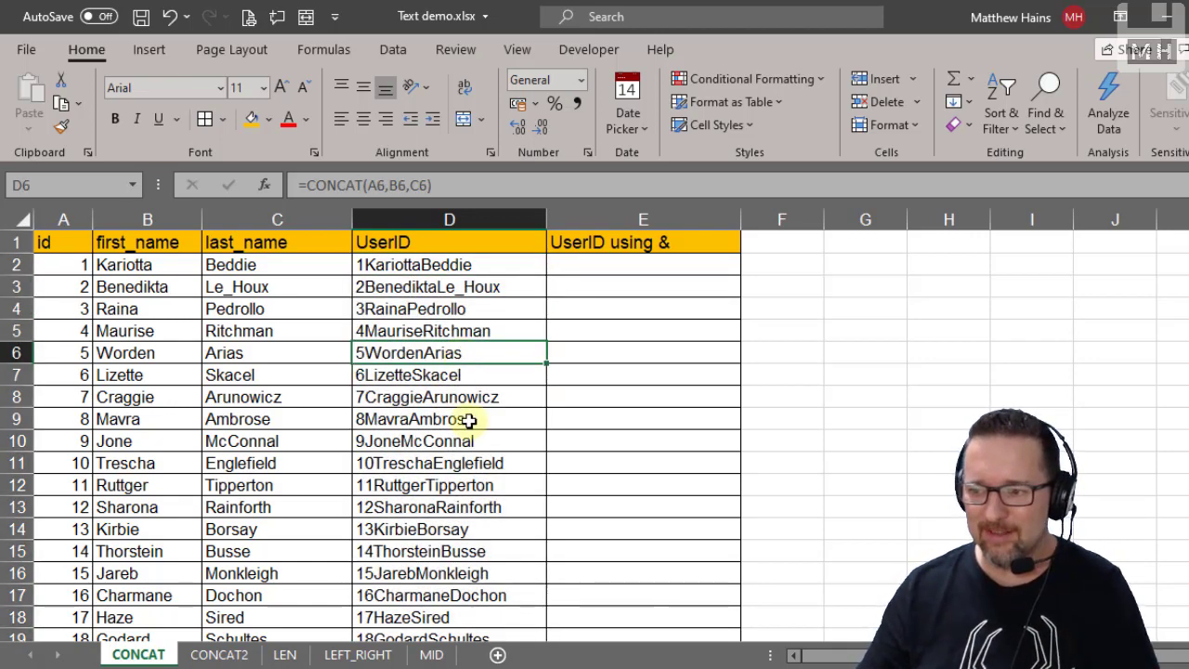
{"action": "scroll", "coordinate": [469, 420], "scroll_direction": "down", "scroll_amount": 13}
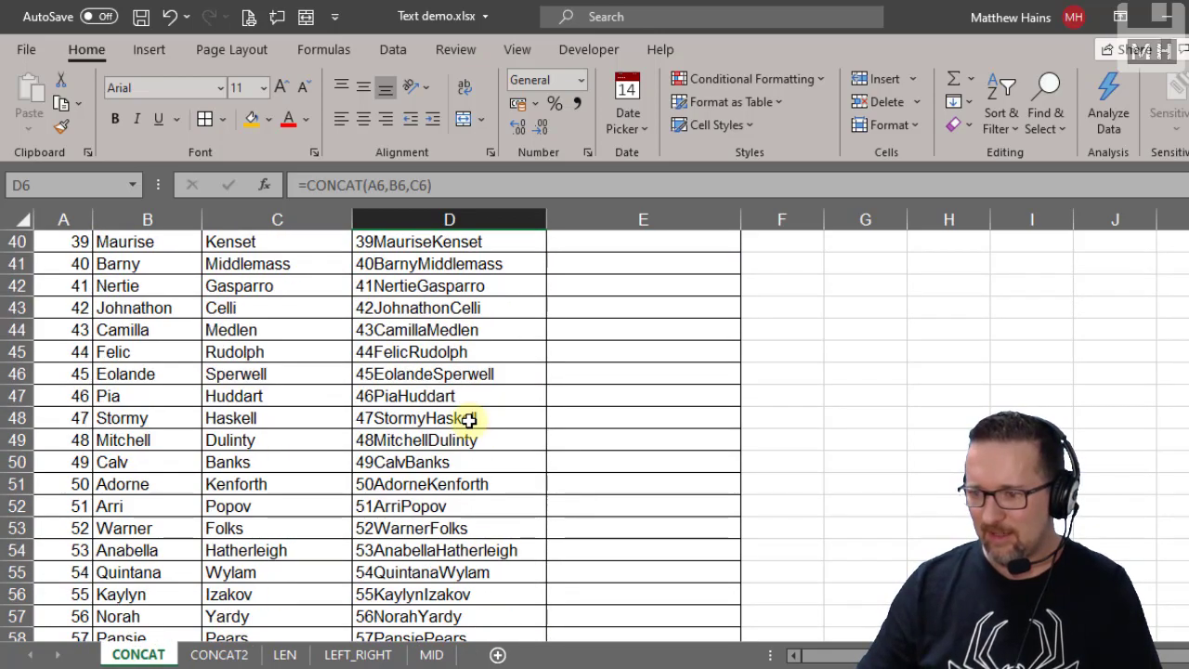
{"action": "scroll", "coordinate": [469, 420], "scroll_direction": "down", "scroll_amount": 5}
{"action": "scroll", "coordinate": [469, 420], "scroll_direction": "up", "scroll_amount": 18}
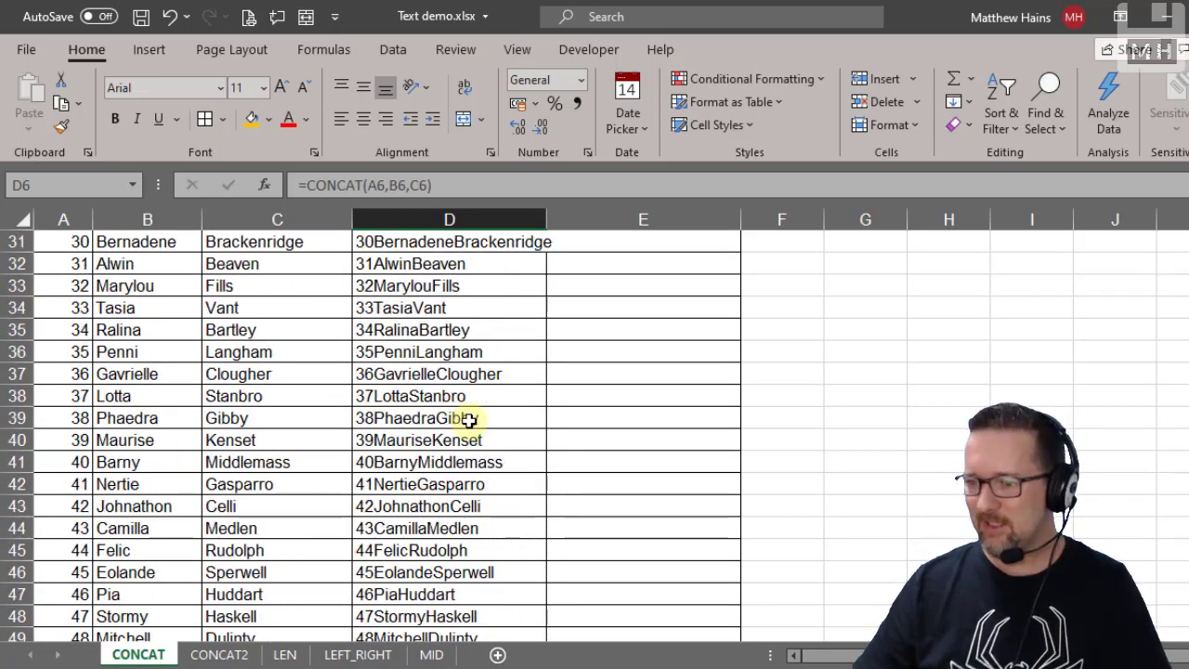
{"action": "left_click_drag", "start_coordinate": [548, 218], "coordinate": [556, 218]}
- Enter =A2&B2&C2 in E2 and fill it down the "UserID using &" column
{"action": "left_click", "coordinate": [667, 264]}
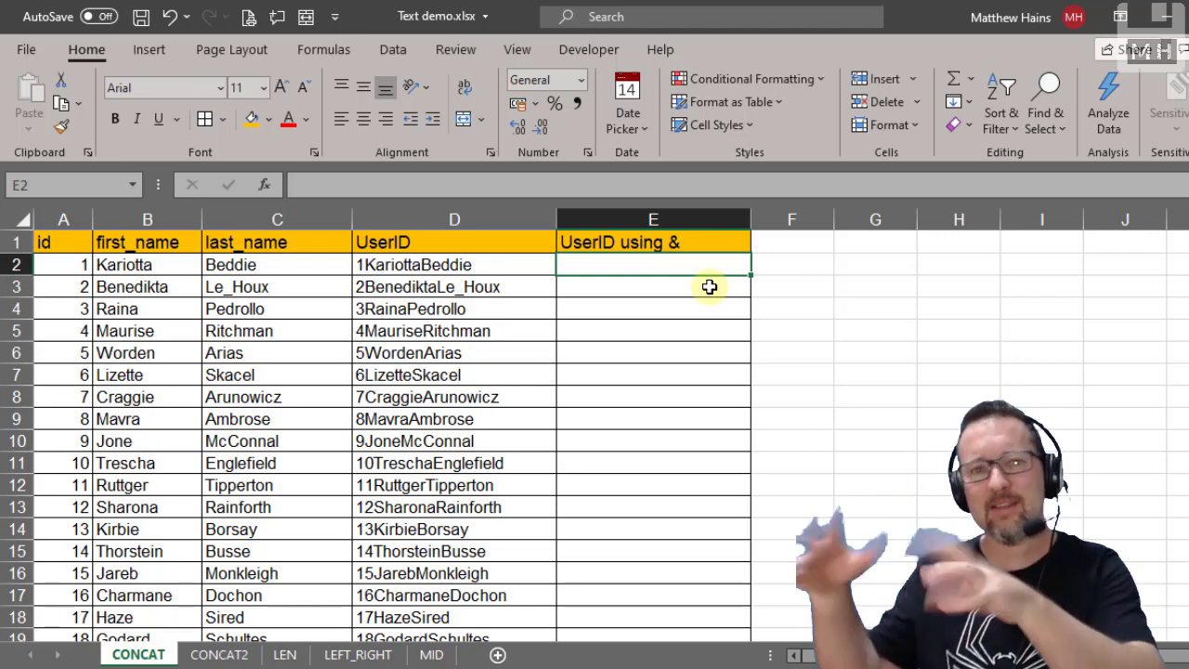
{"action": "type", "text": "="}
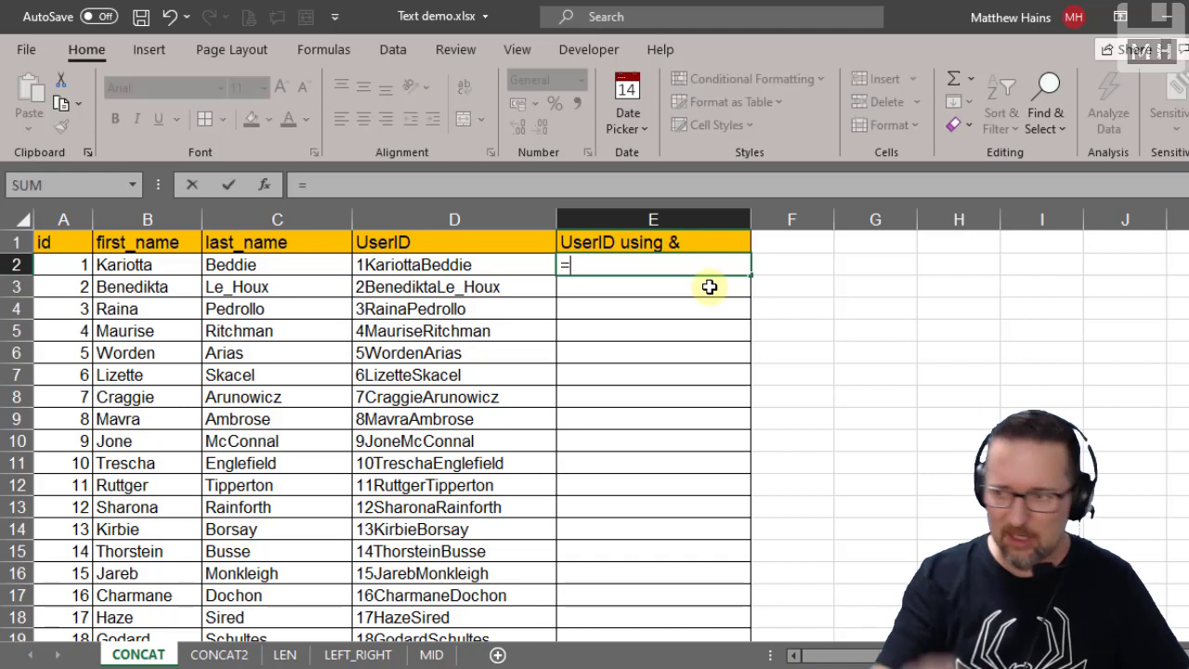
{"action": "left_click", "coordinate": [62, 264]}
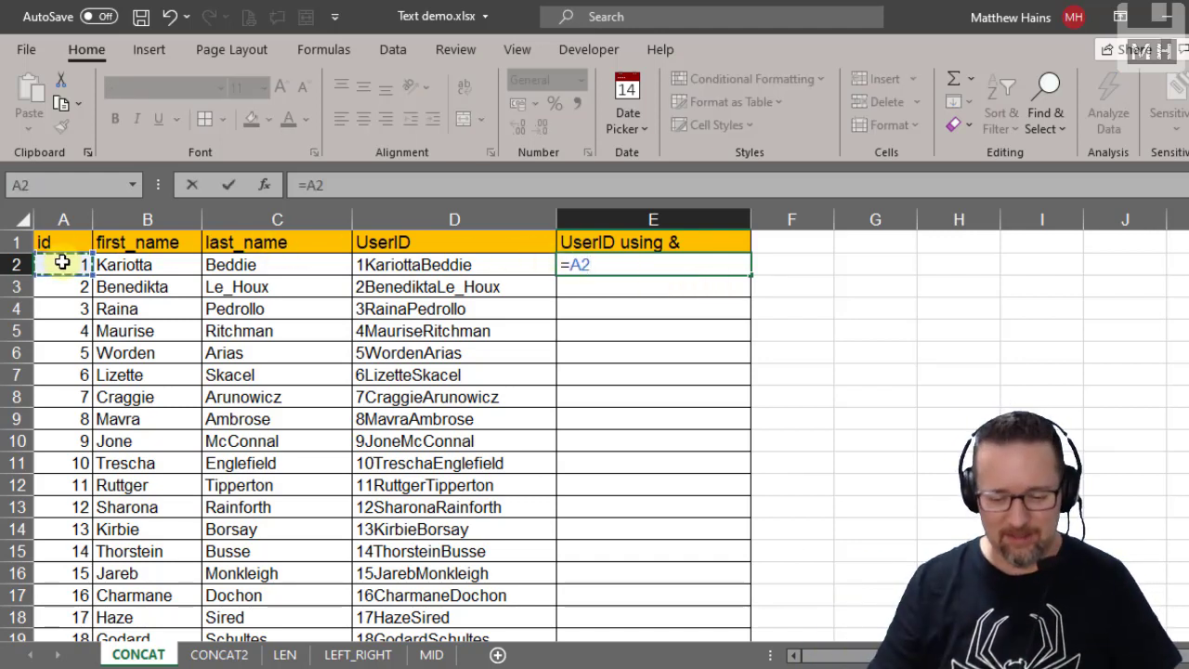
{"action": "type", "text": "&"}
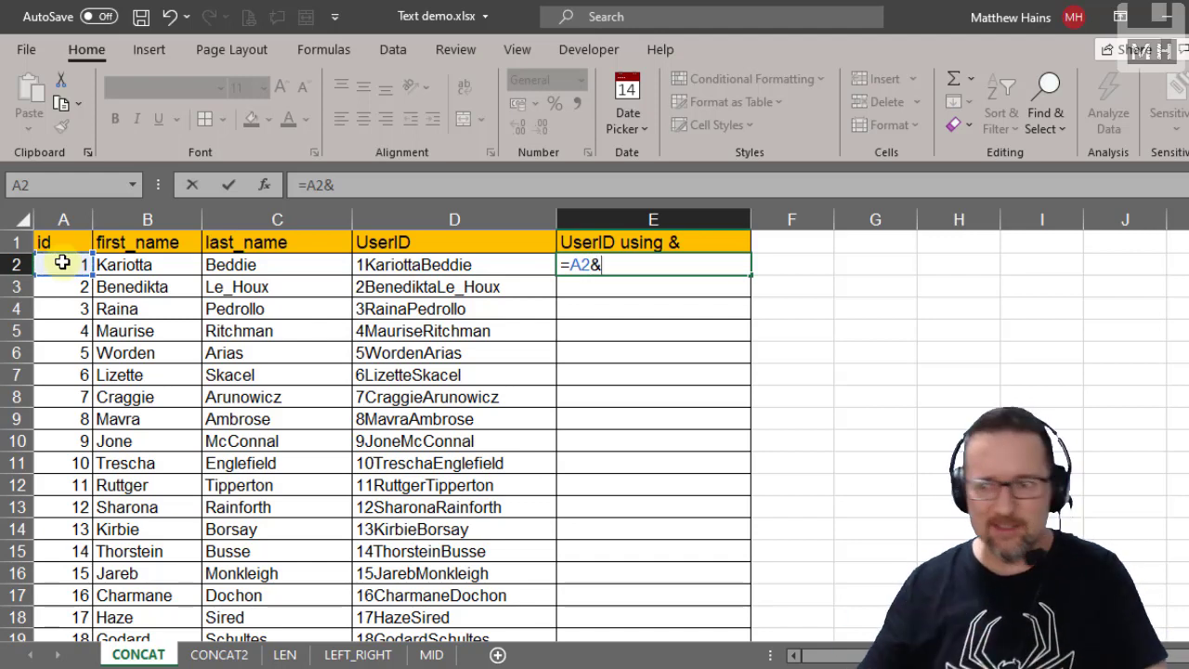
{"action": "left_click", "coordinate": [133, 265]}
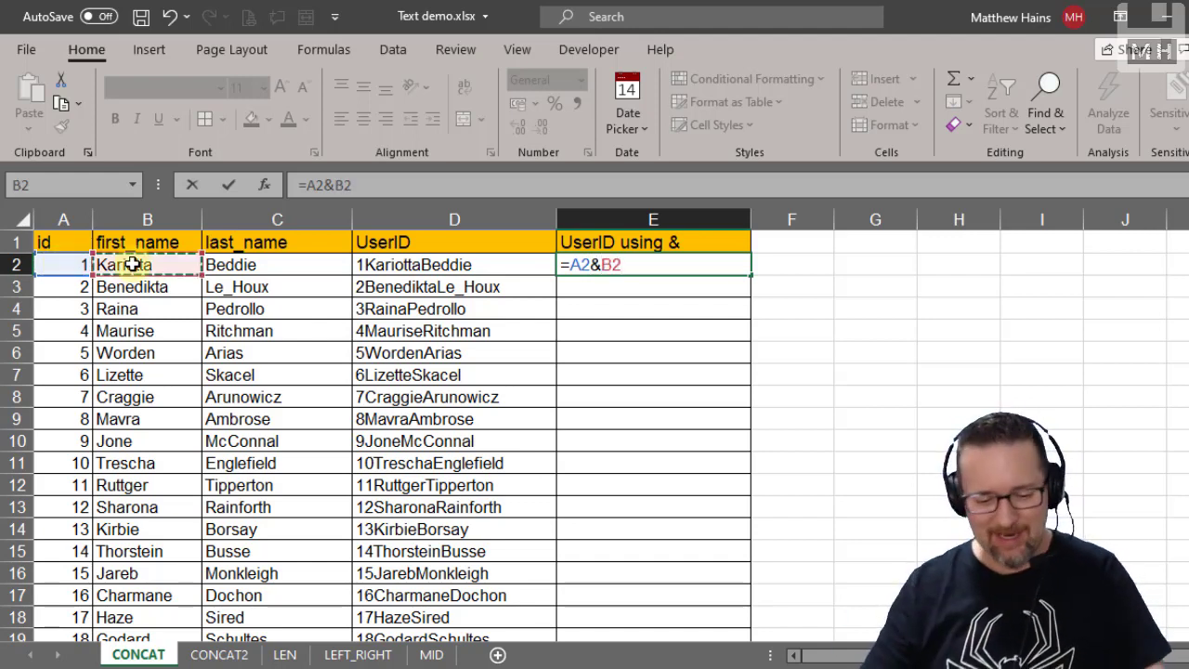
{"action": "type", "text": "&"}
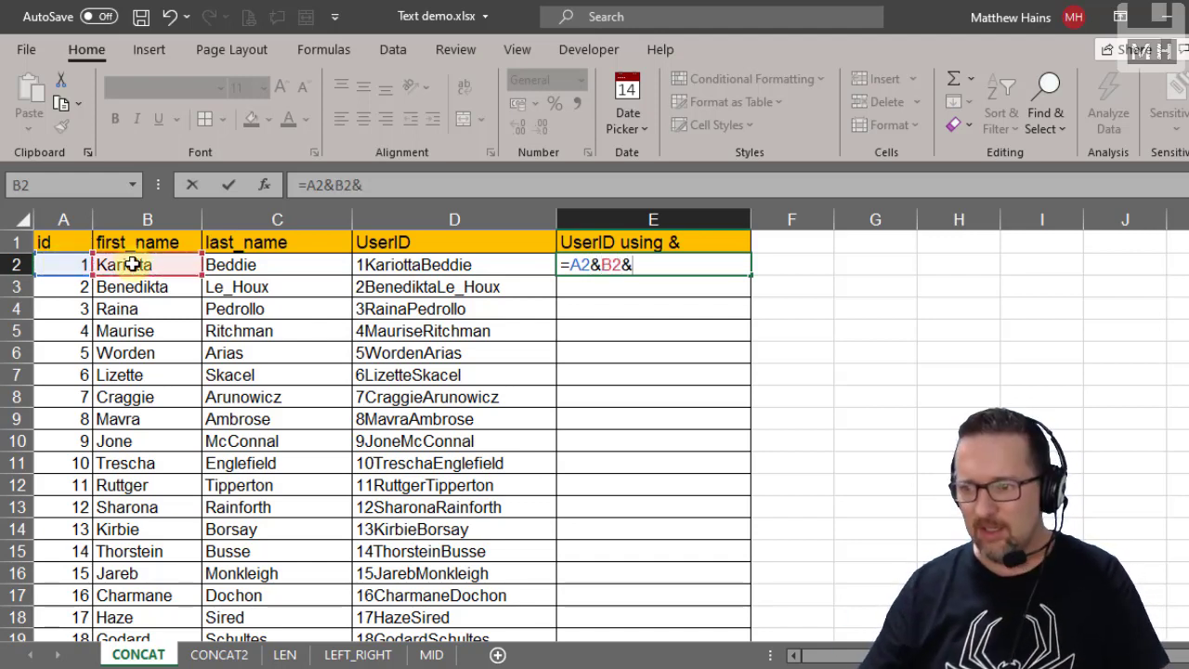
{"action": "left_click", "coordinate": [271, 264]}
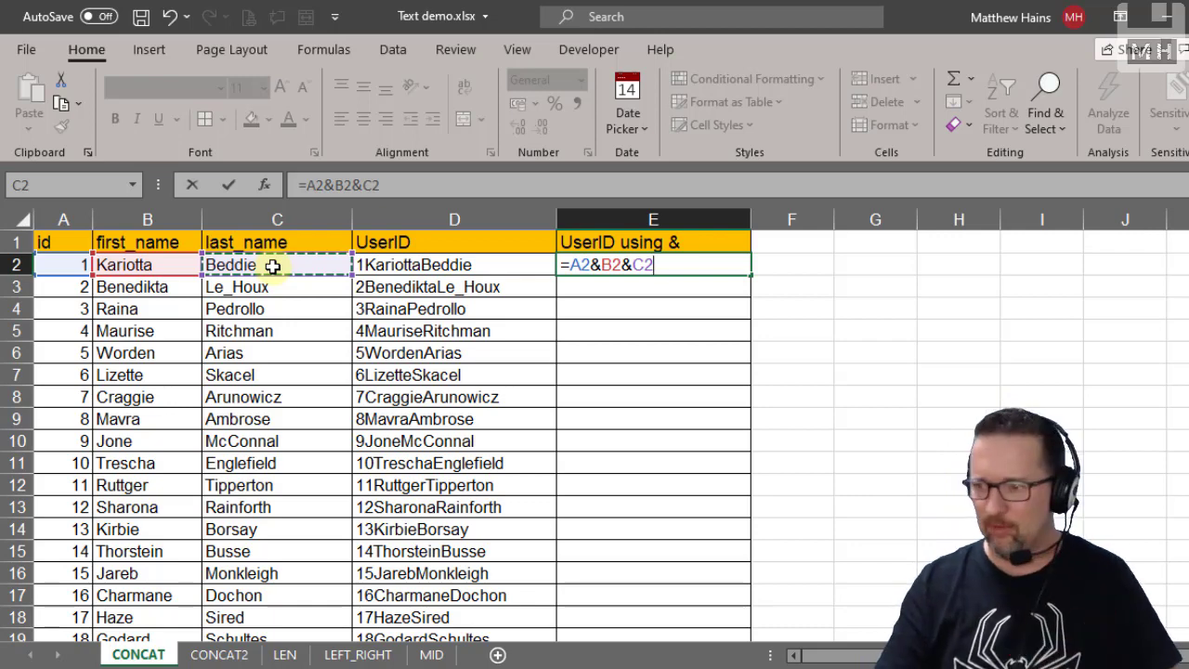
{"action": "key", "text": "Return"}
{"action": "key", "text": "Up"}
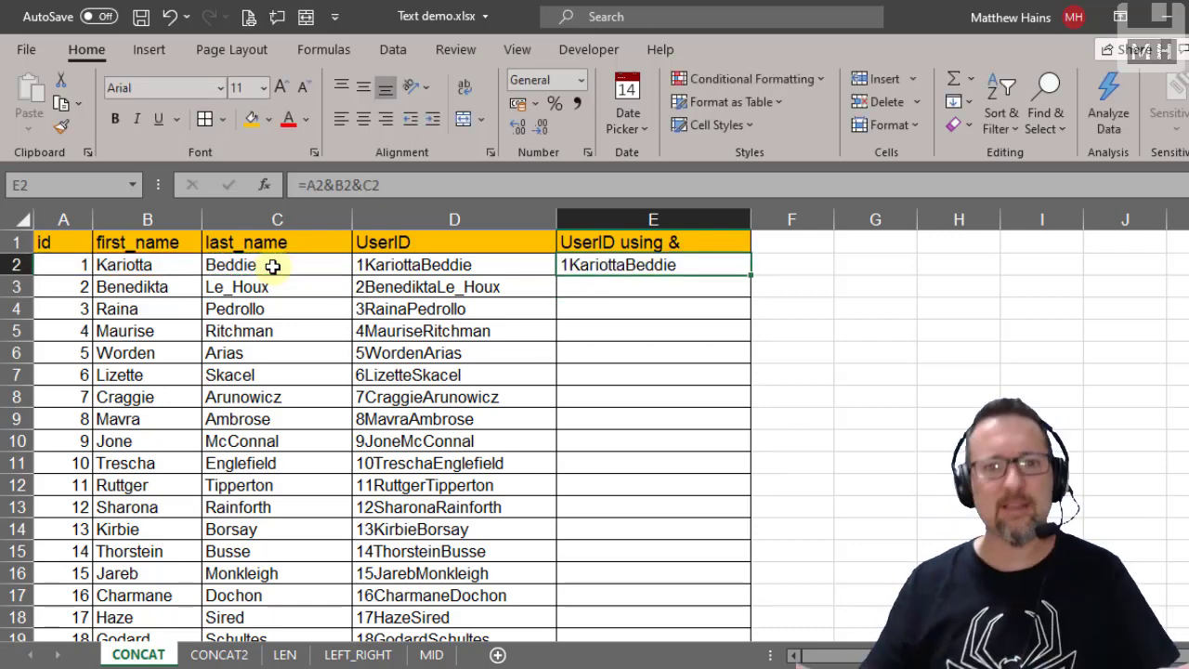
{"action": "double_click", "coordinate": [751, 275]}
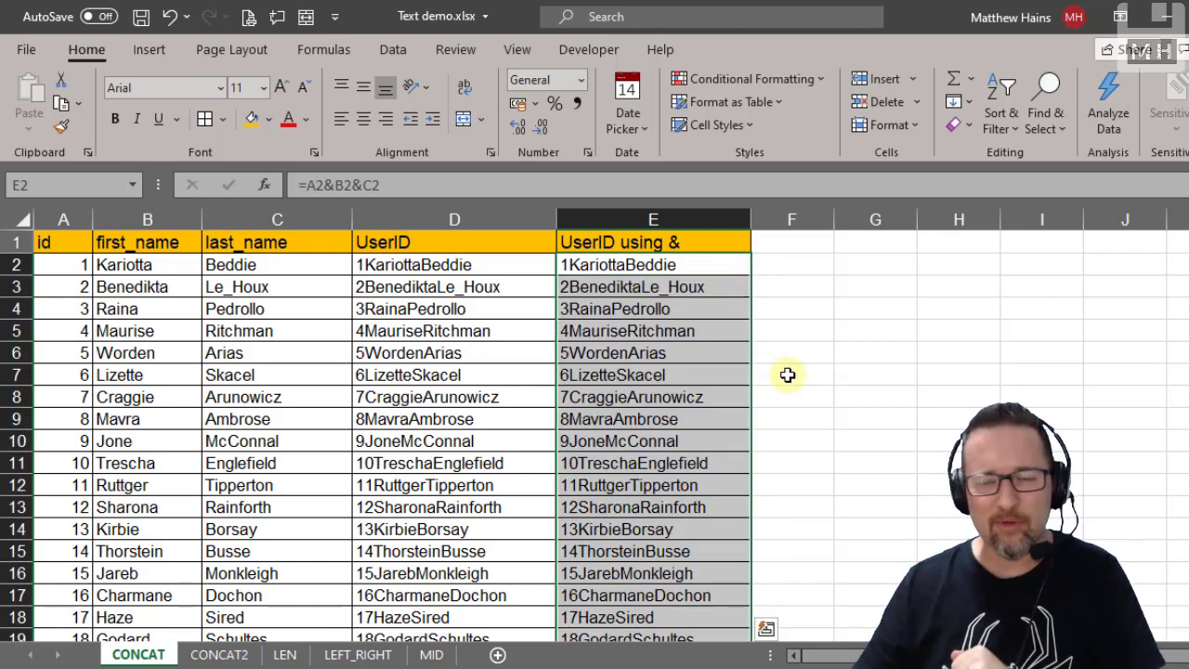
{"action": "left_click", "coordinate": [884, 353]}
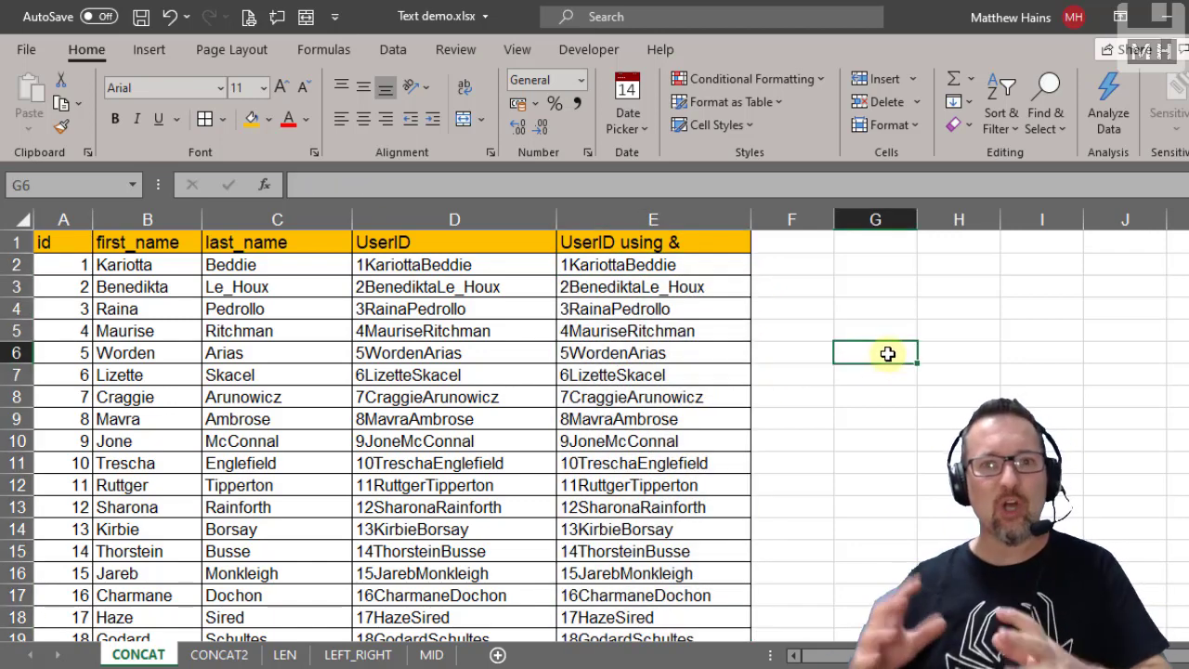
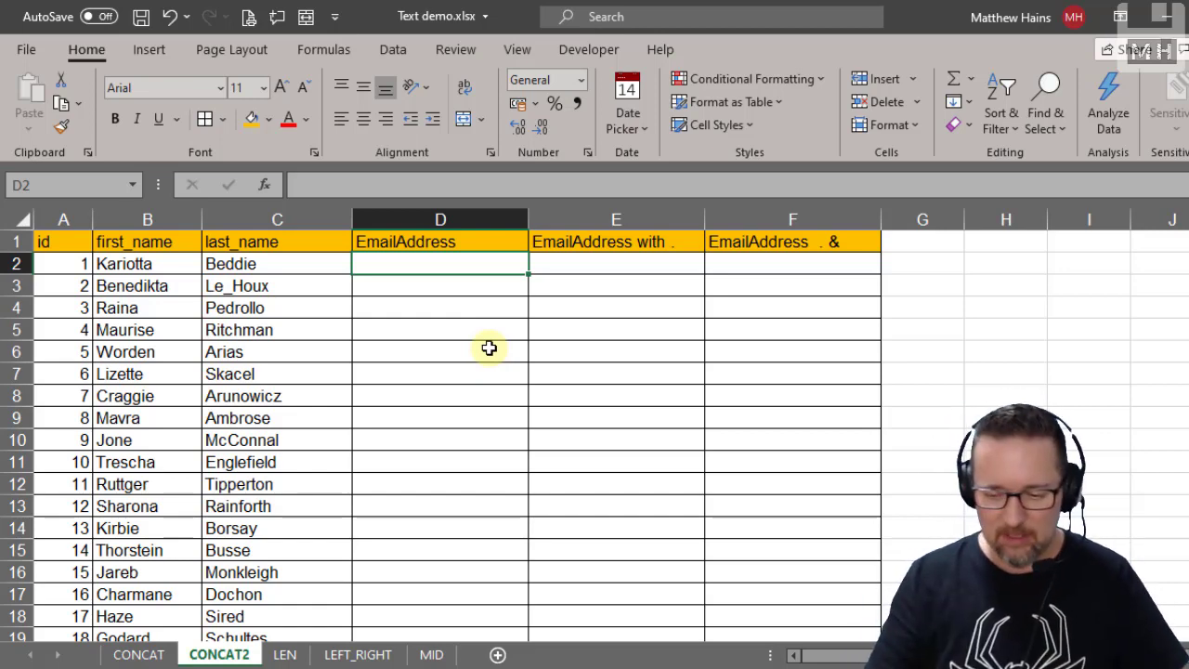
{"action": "type", "text": "=conc"}
{"action": "key", "text": "Tab"}
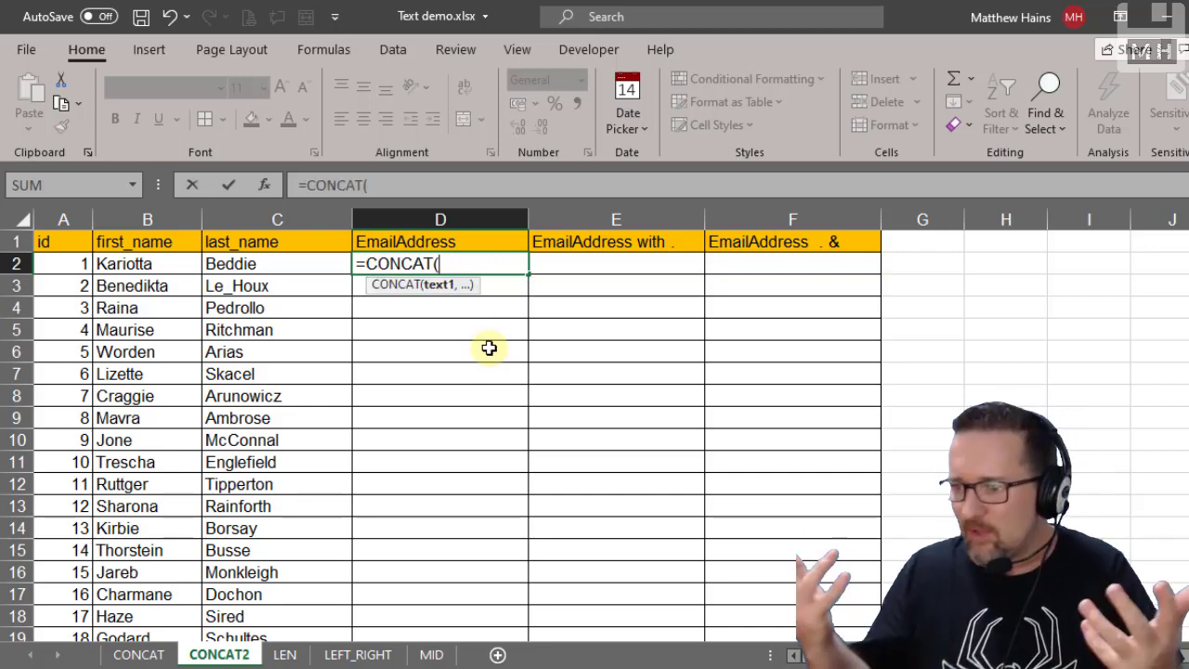
{"action": "left_click", "coordinate": [160, 267]}
{"action": "type", "text": ","}
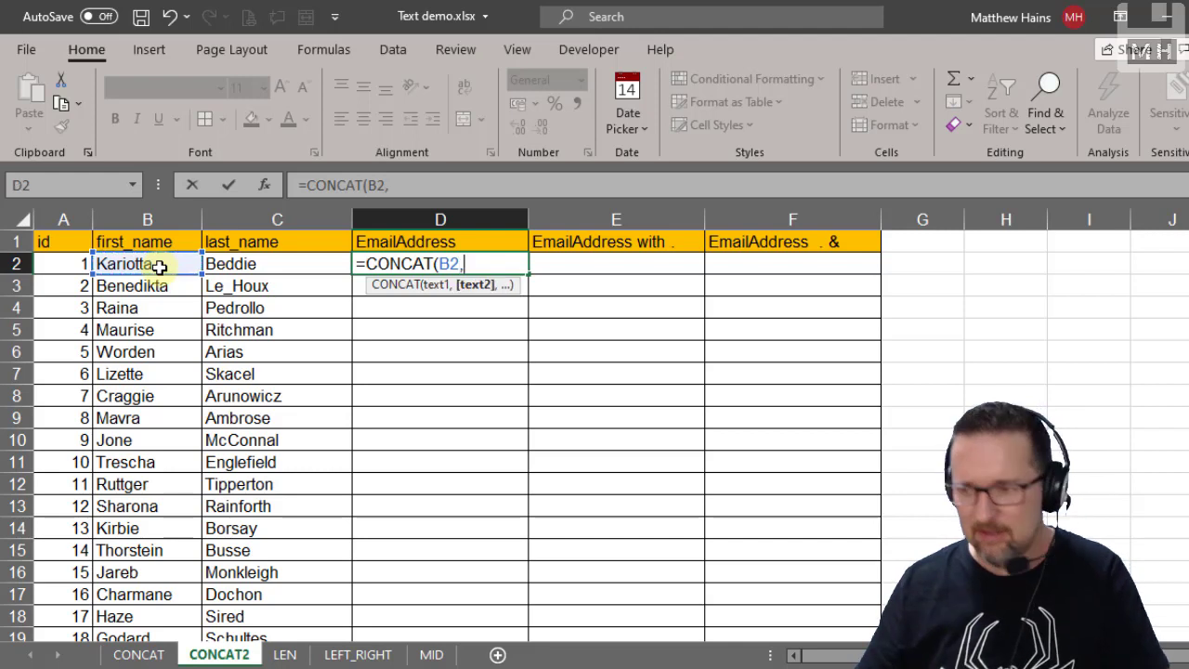
{"action": "left_click", "coordinate": [255, 265]}
{"action": "type", "text": ","}
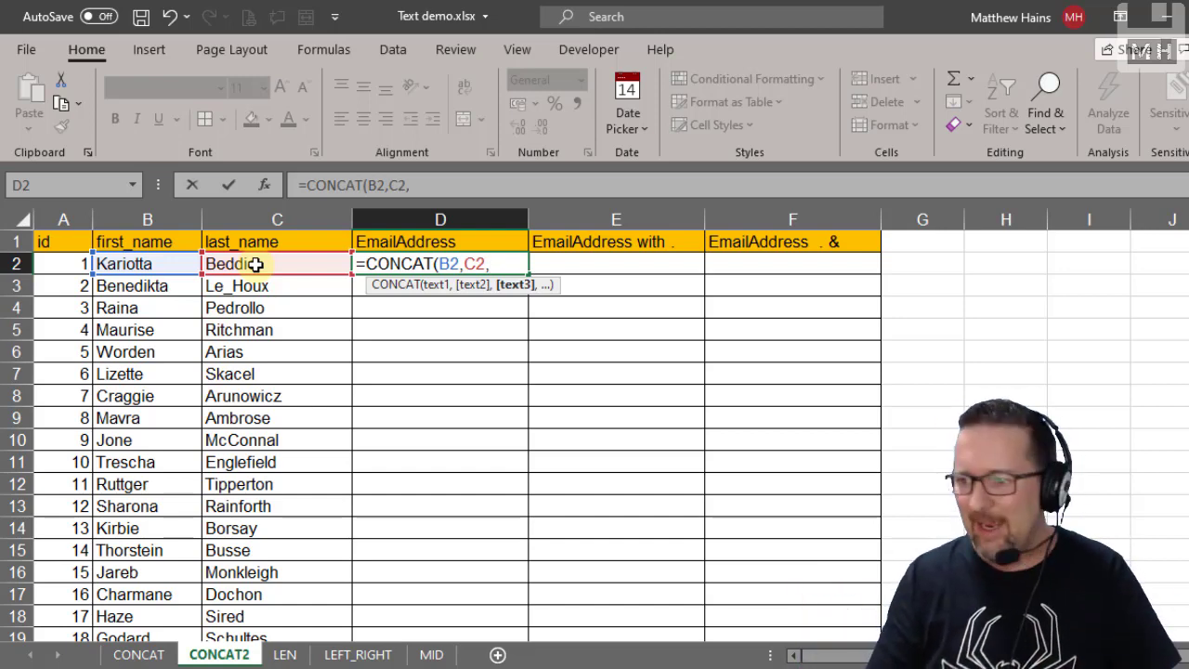
{"action": "type", "text": "\"@"}
{"action": "key", "text": "BackSpace"}
{"action": "key", "text": "BackSpace"}
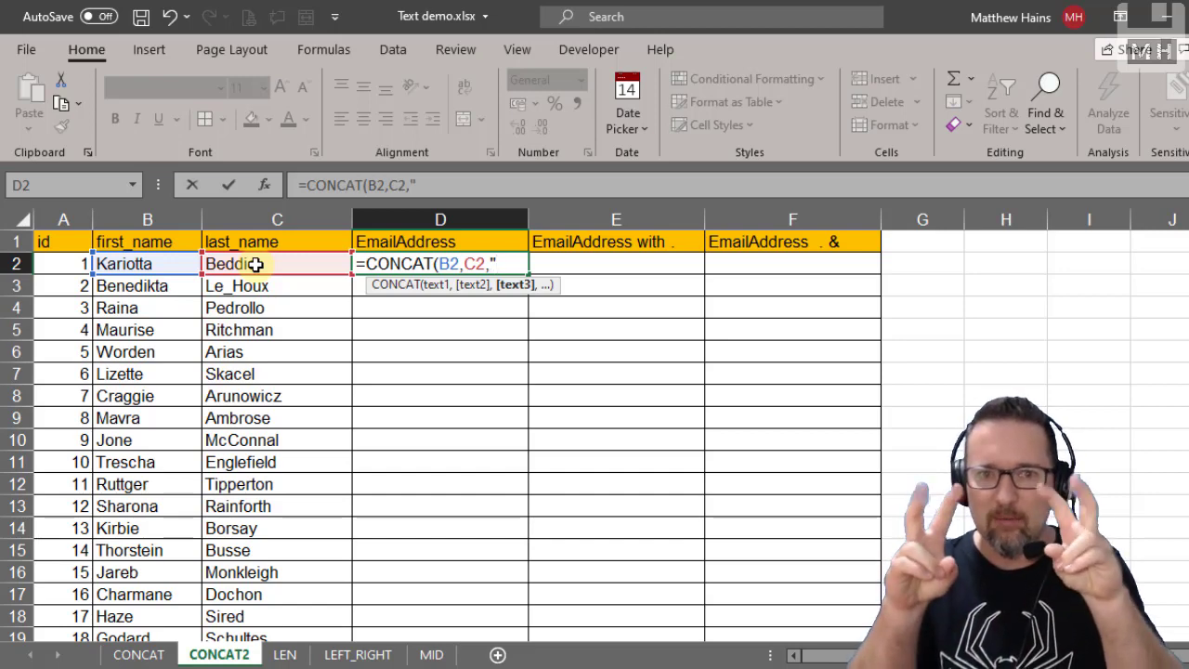
{"action": "type", "text": "\""}
{"action": "key", "text": "BackSpace"}
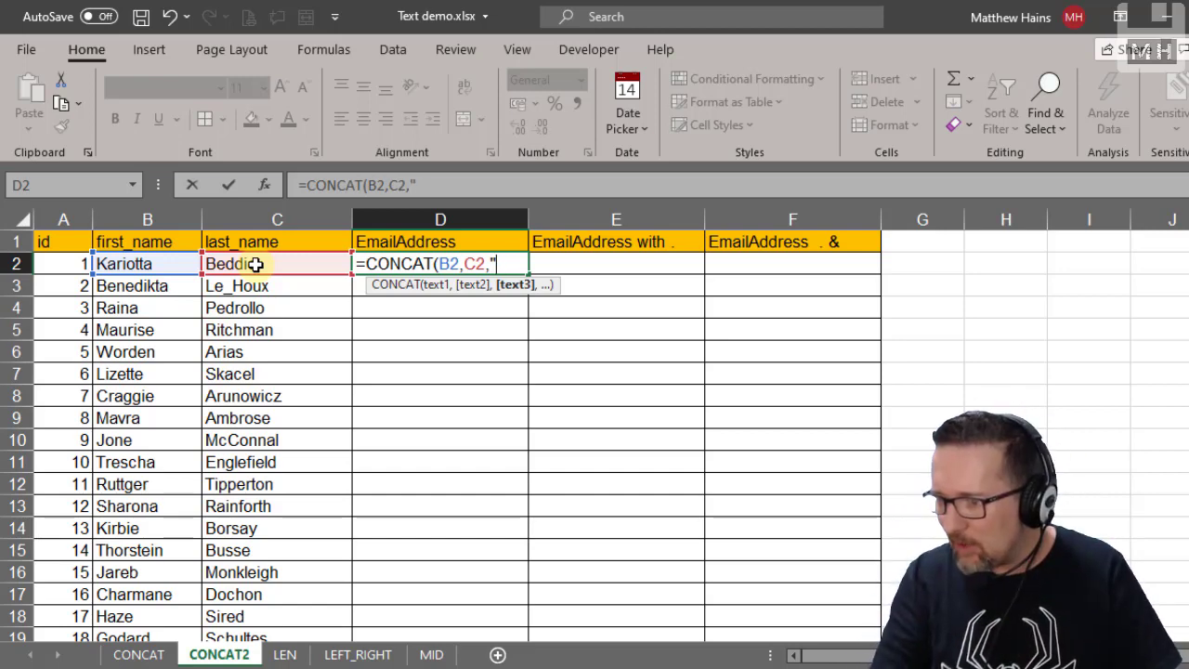
{"action": "type", "text": "@work.com"}
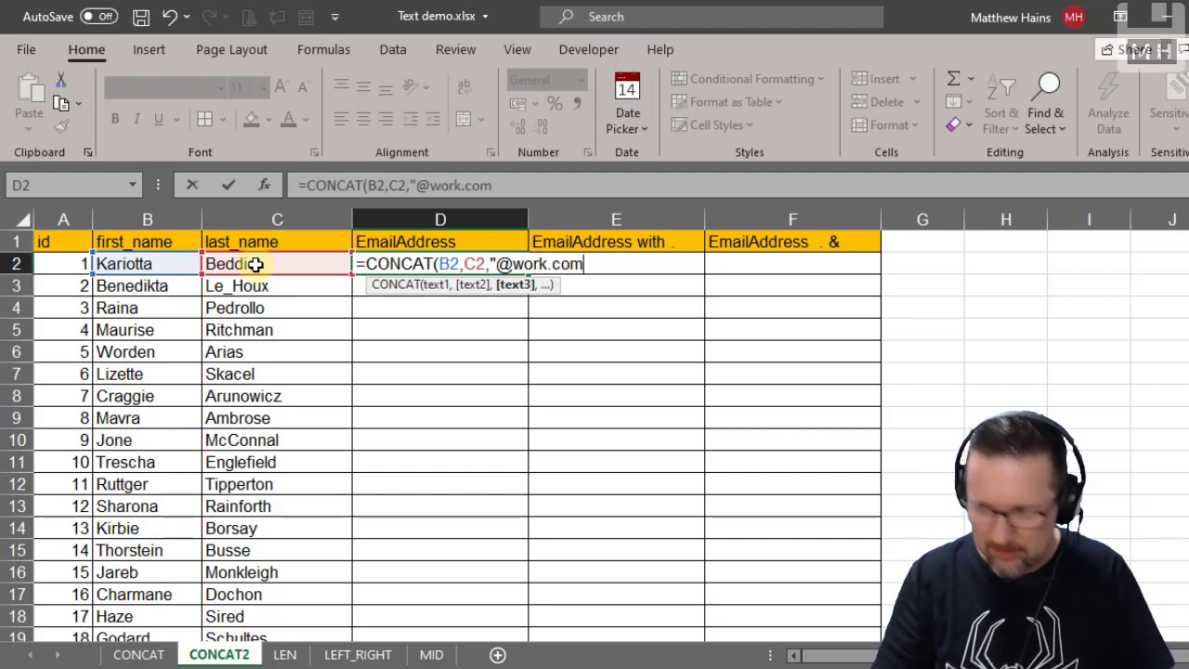
{"action": "type", "text": "\""}
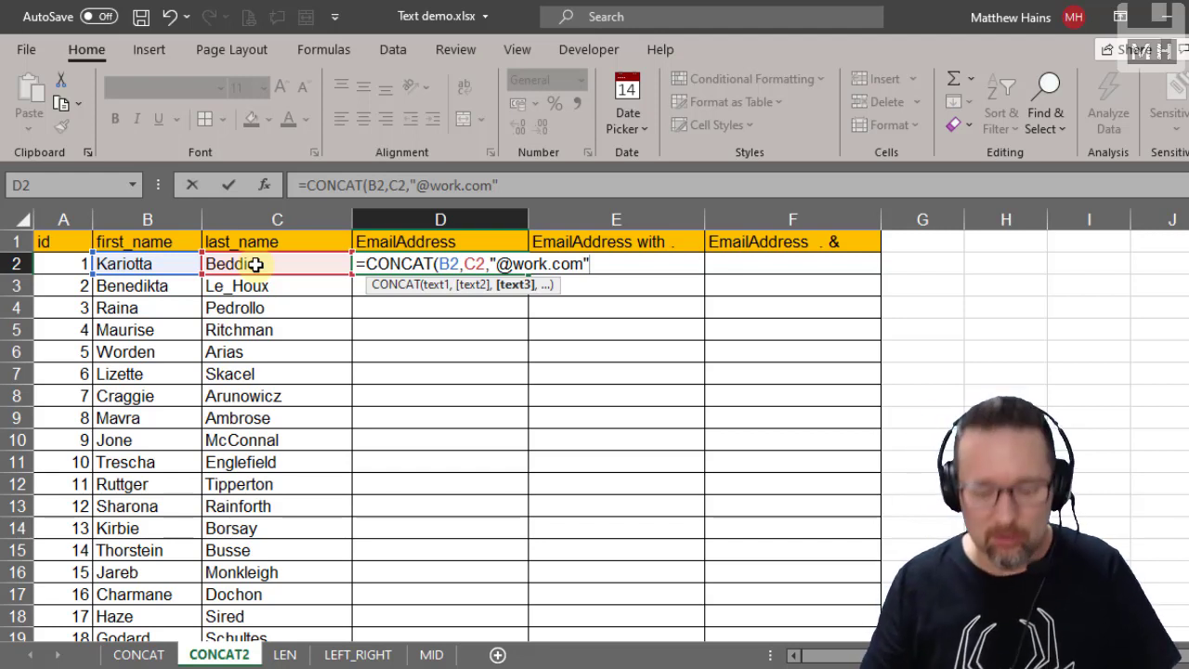
{"action": "type", "text": ")"}
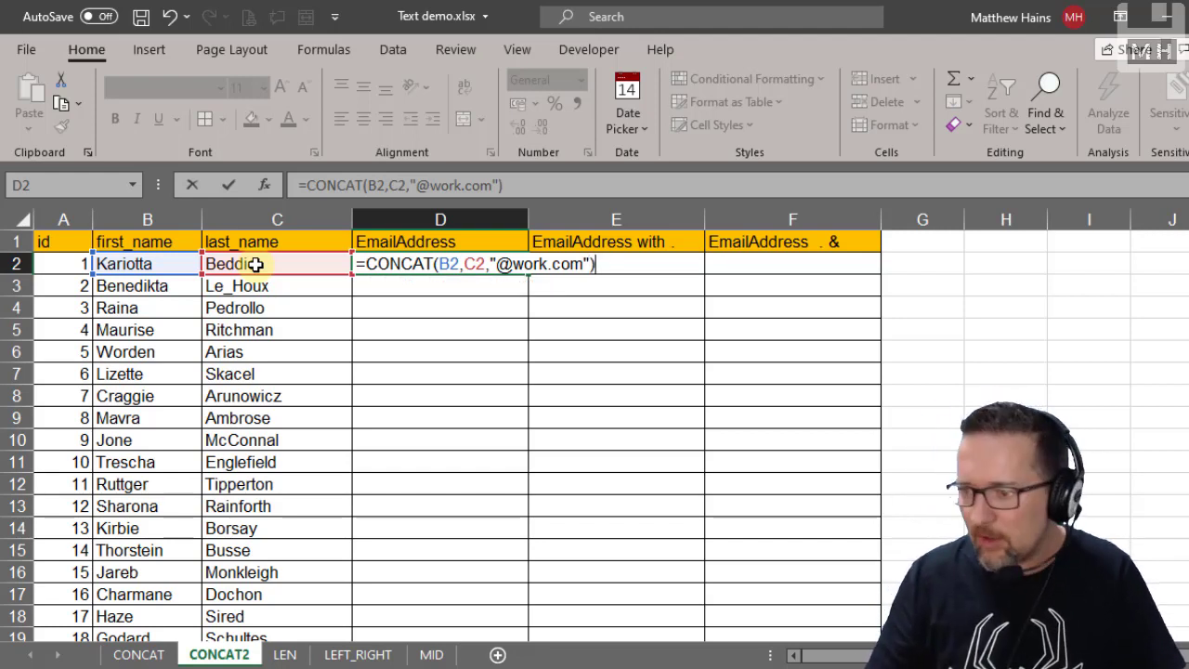
{"action": "key", "text": "Return"}
- Widen the EmailAddress column to fit its contents and fill the D2 formula down the column
{"action": "left_click_drag", "start_coordinate": [528, 219], "coordinate": [586, 217]}
{"action": "left_click", "coordinate": [428, 267]}
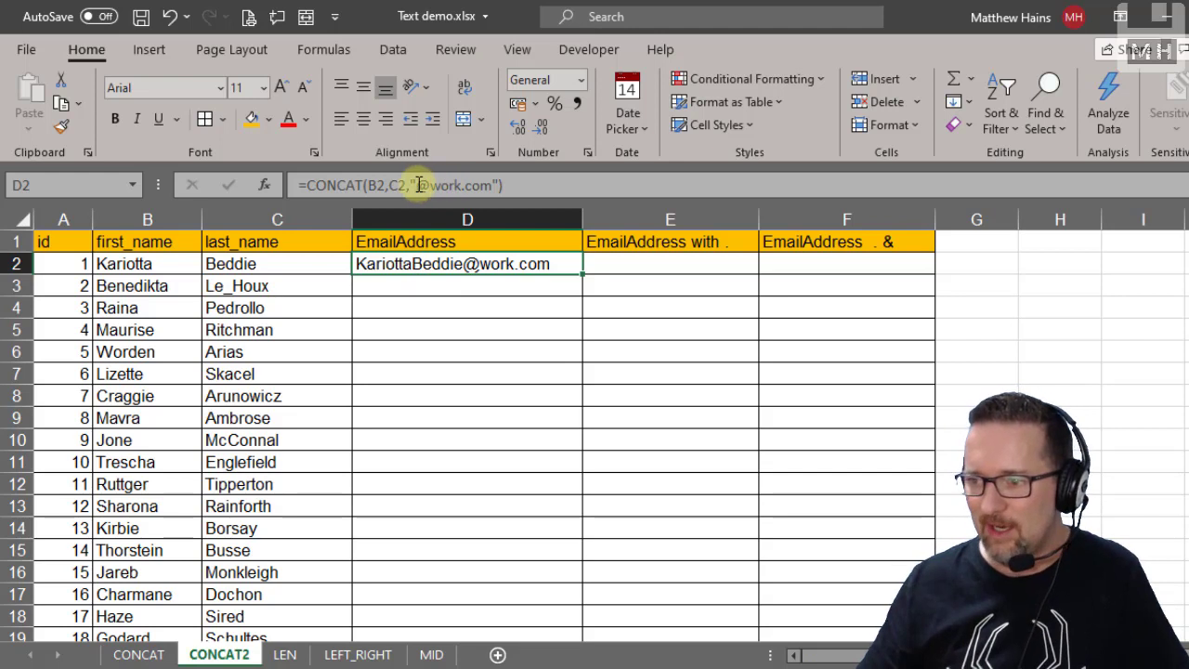
{"action": "double_click", "coordinate": [581, 275]}
{"action": "left_click", "coordinate": [575, 268]}
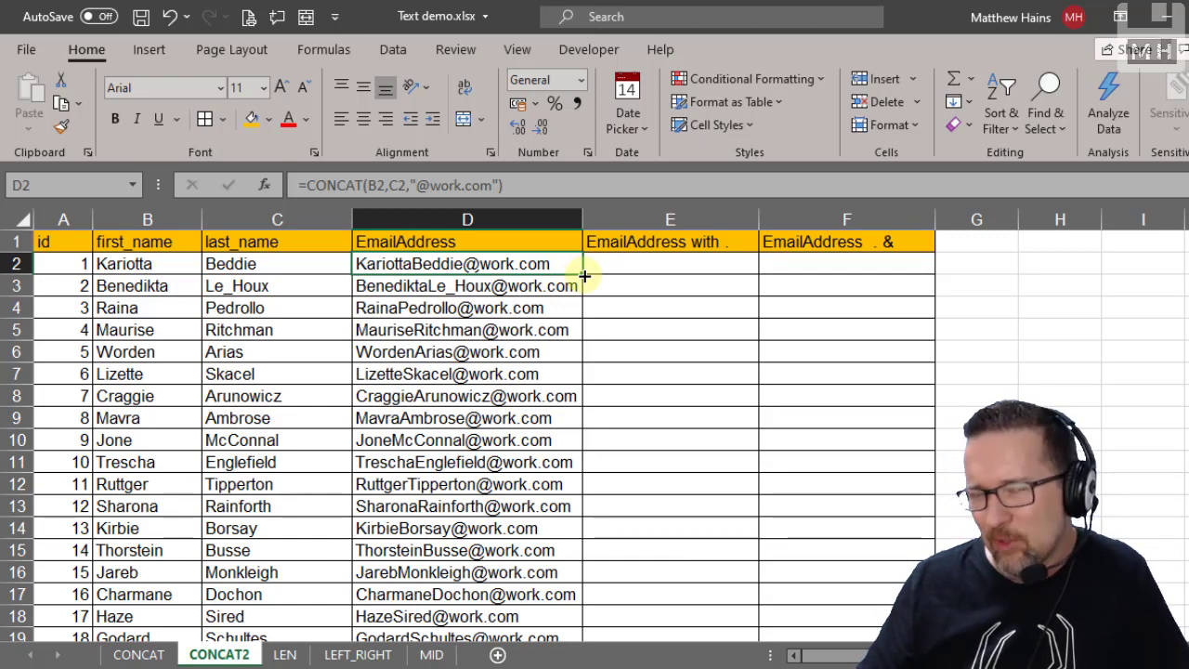
{"action": "left_click_drag", "start_coordinate": [588, 215], "coordinate": [594, 215]}
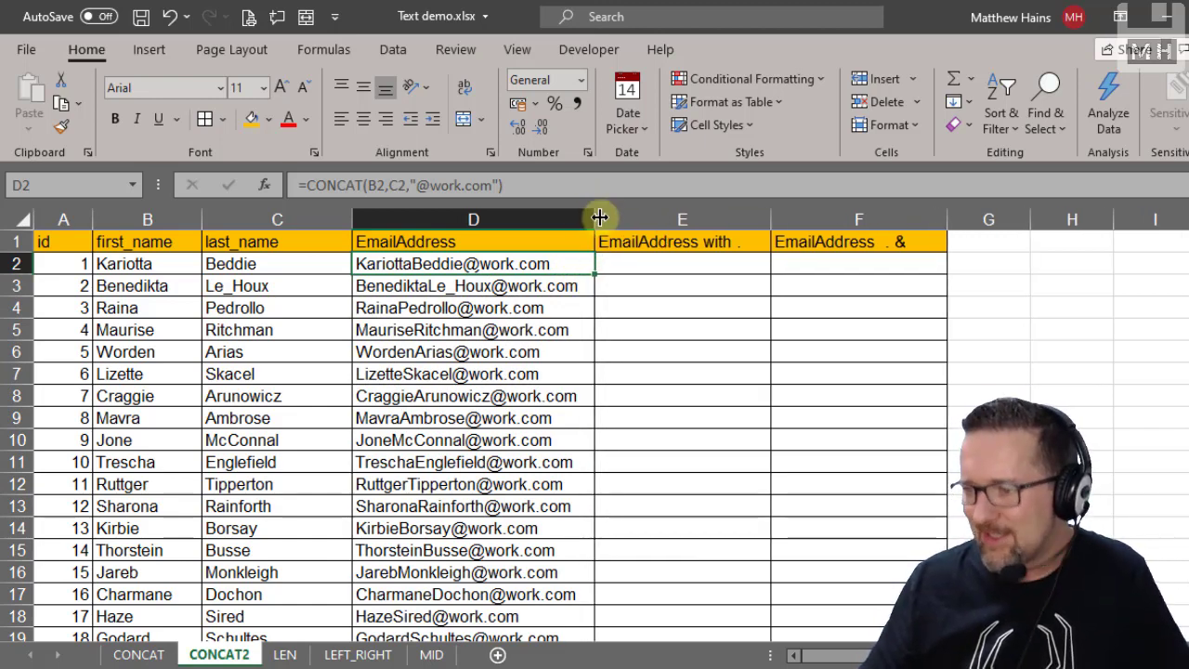
{"action": "left_click", "coordinate": [652, 268]}
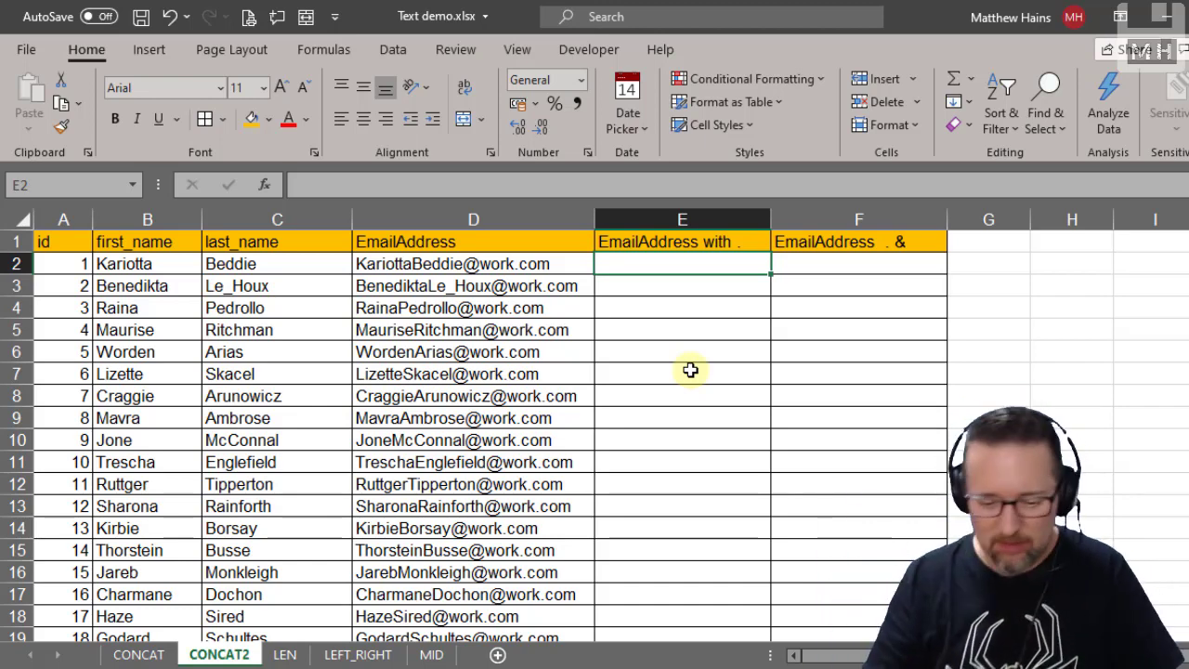
{"action": "type", "text": "="}
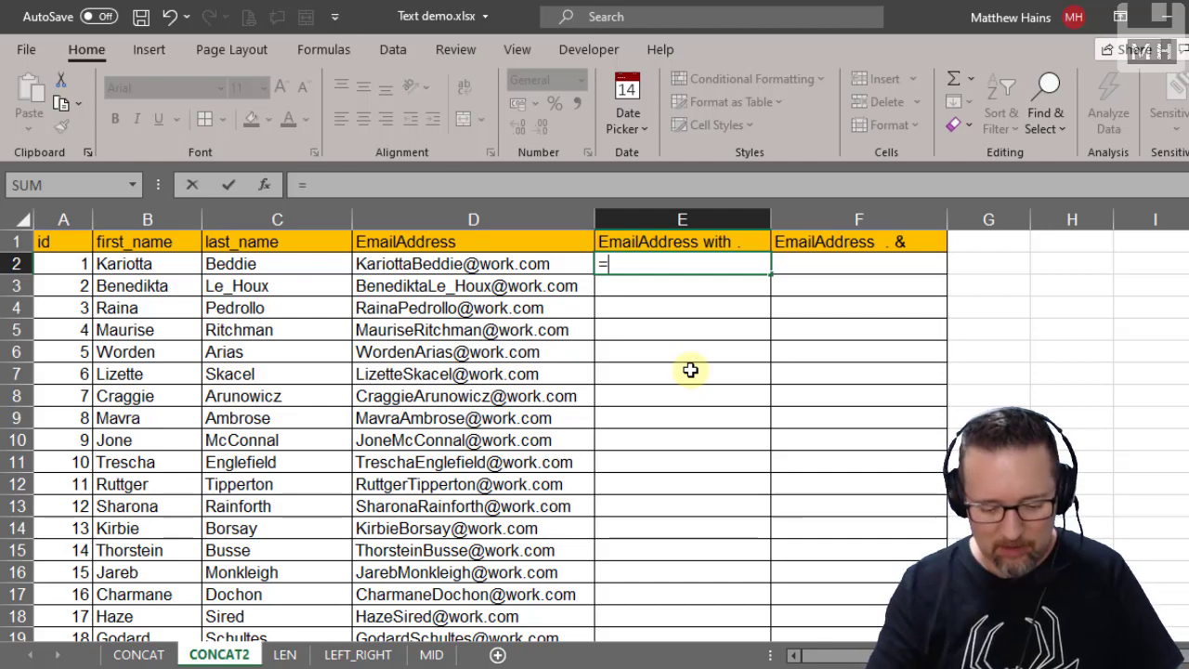
{"action": "type", "text": "conc"}
{"action": "key", "text": "Tab"}
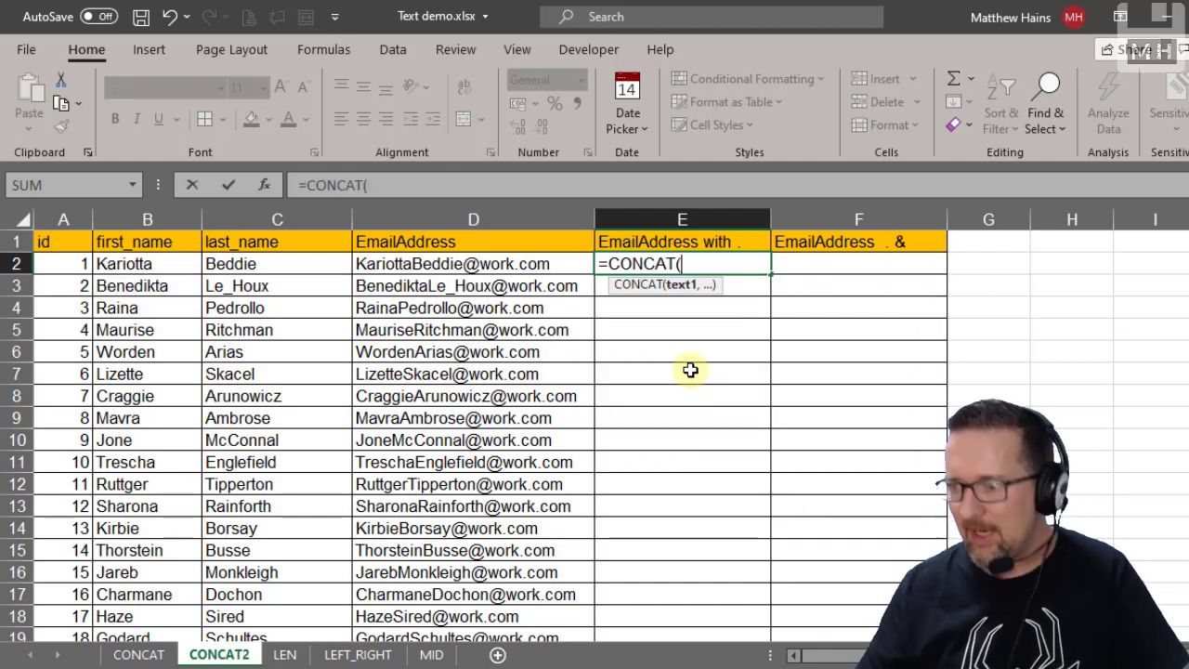
{"action": "left_click", "coordinate": [112, 266]}
{"action": "type", "text": ","}
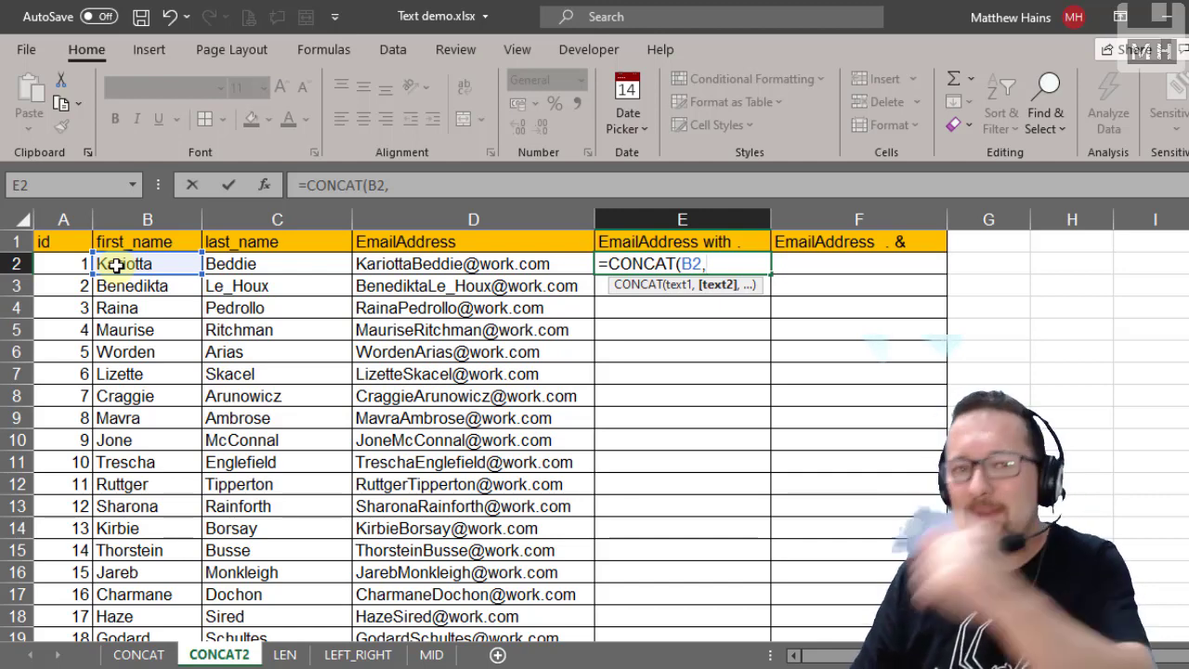
{"action": "left_click", "coordinate": [452, 187]}
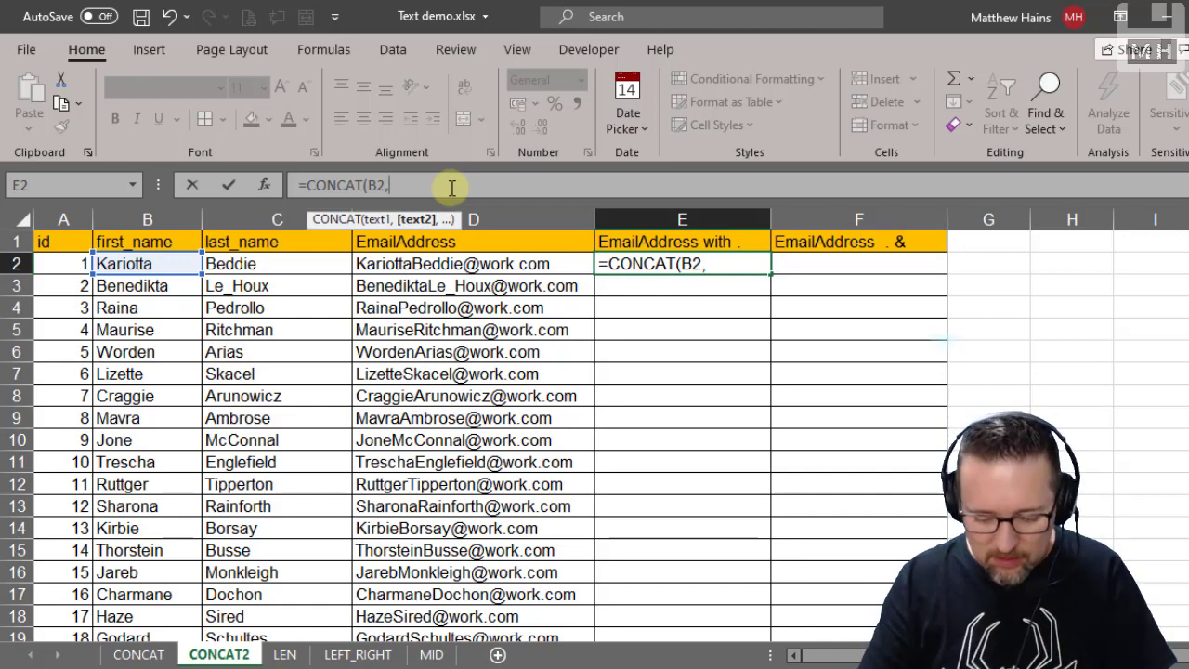
{"action": "type", "text": "\".\""}
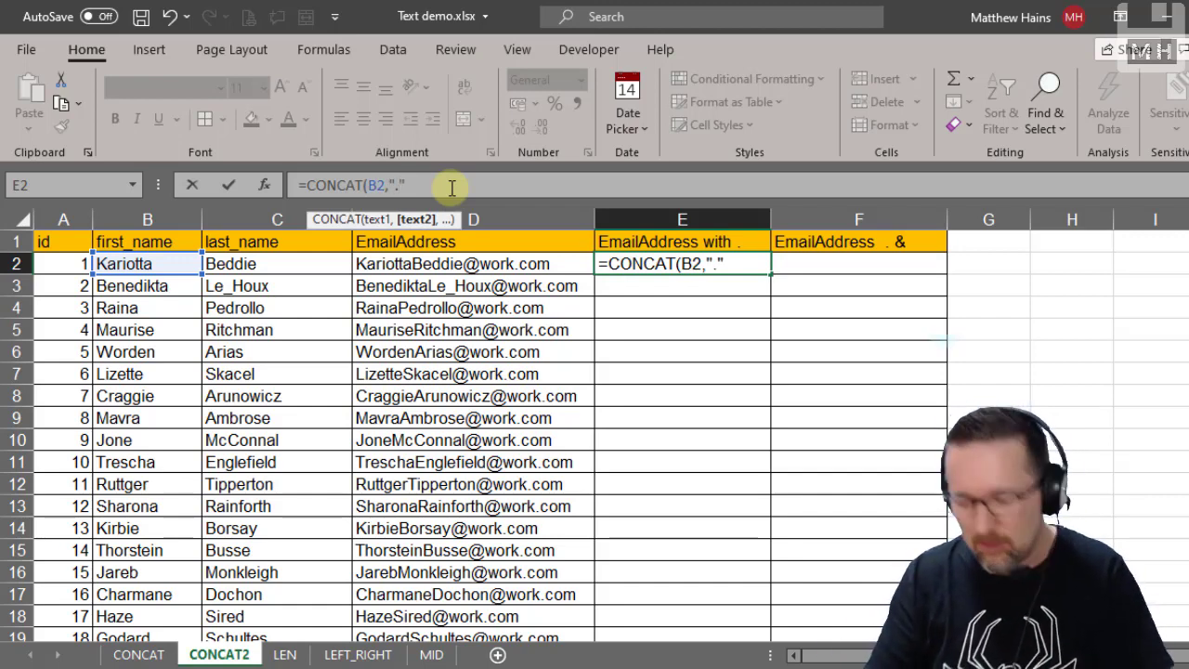
{"action": "type", "text": ","}
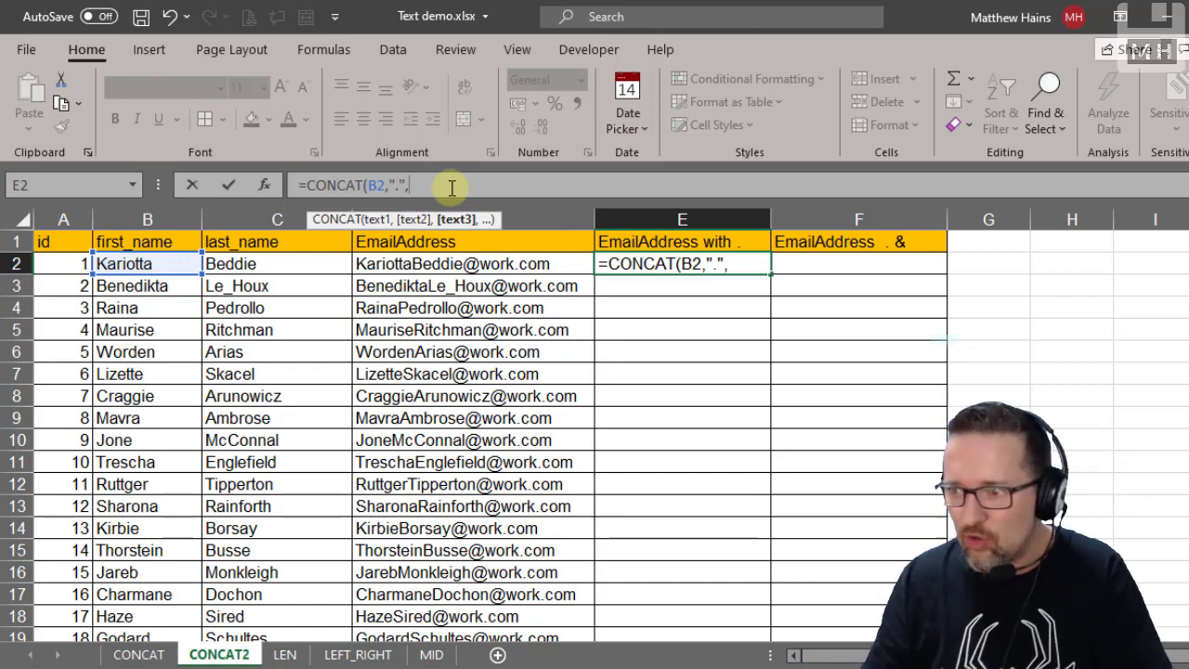
{"action": "left_click", "coordinate": [319, 268]}
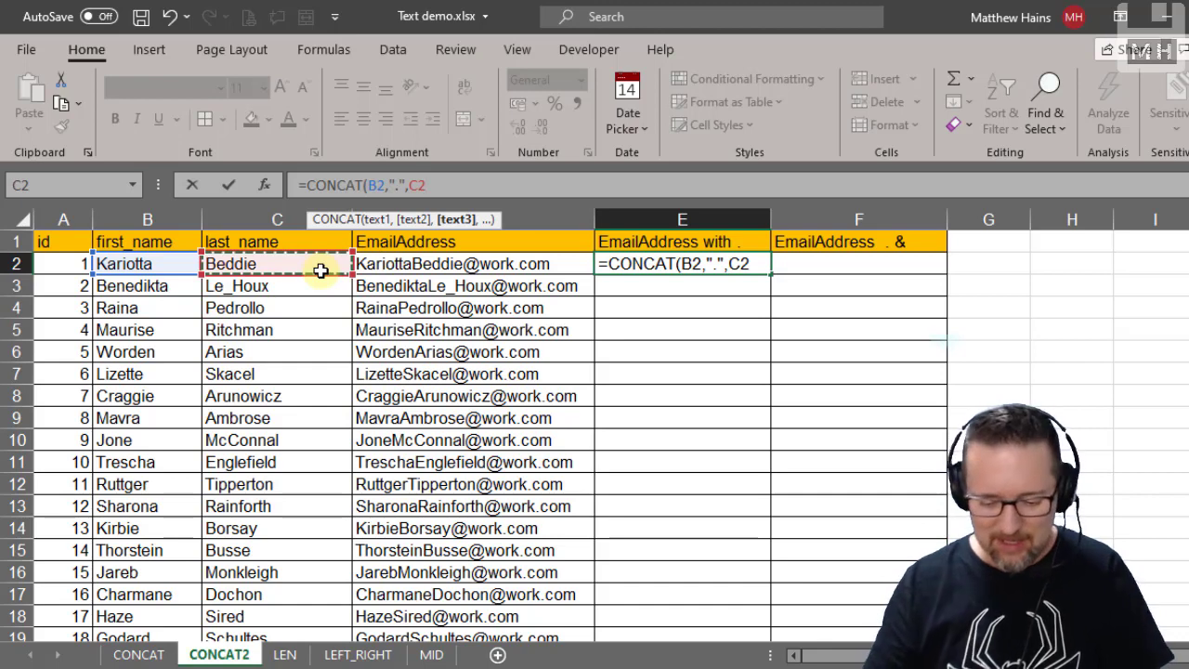
{"action": "type", "text": ","}
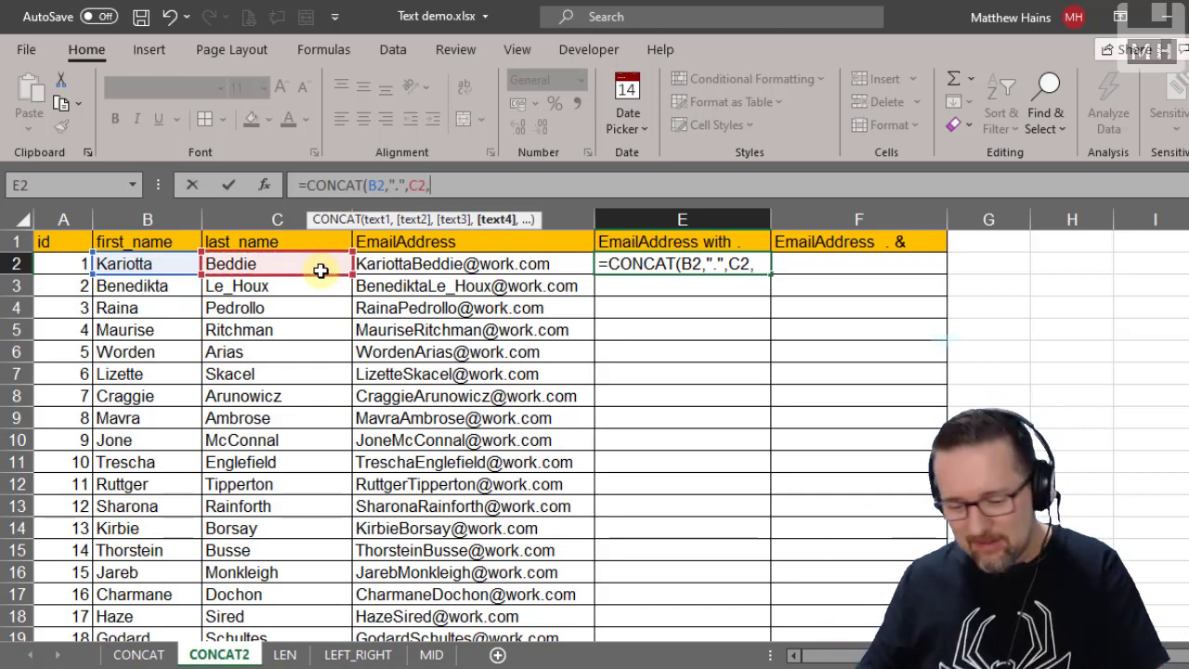
{"action": "type", "text": "\"@work.com\""}
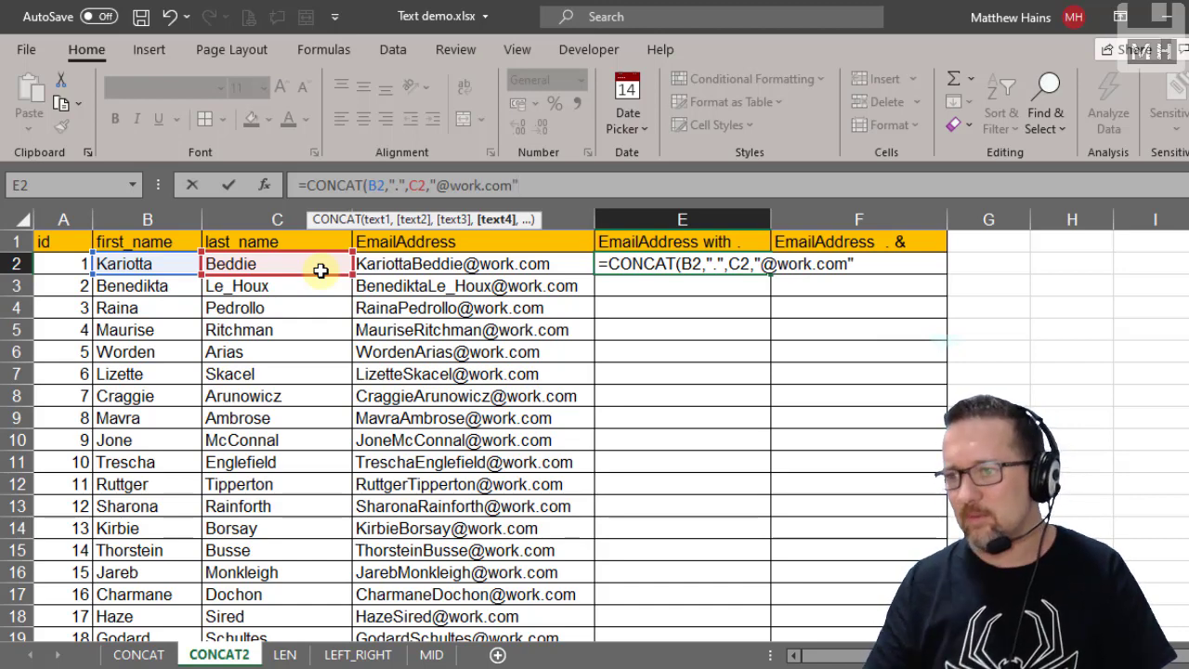
{"action": "type", "text": ")"}
{"action": "key", "text": "Return"}
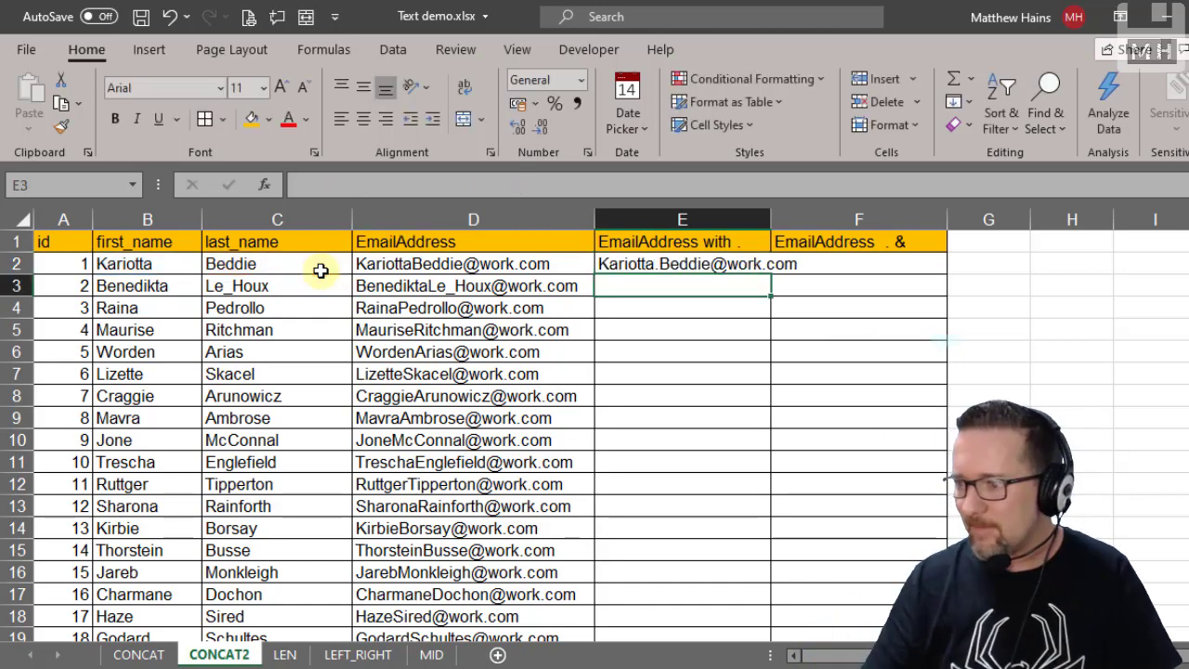
- Widen the "EmailAddress with ." column to fit its contents and fill the E2 formula down the column
{"action": "left_click_drag", "start_coordinate": [778, 219], "coordinate": [834, 219]}
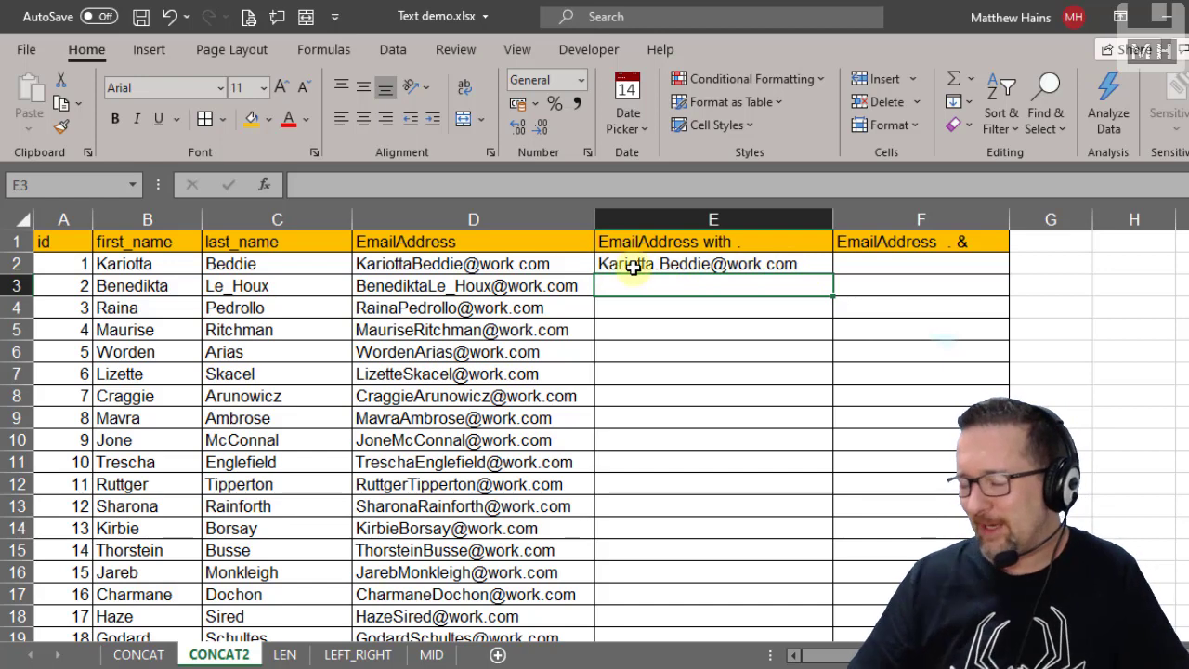
{"action": "left_click", "coordinate": [808, 267]}
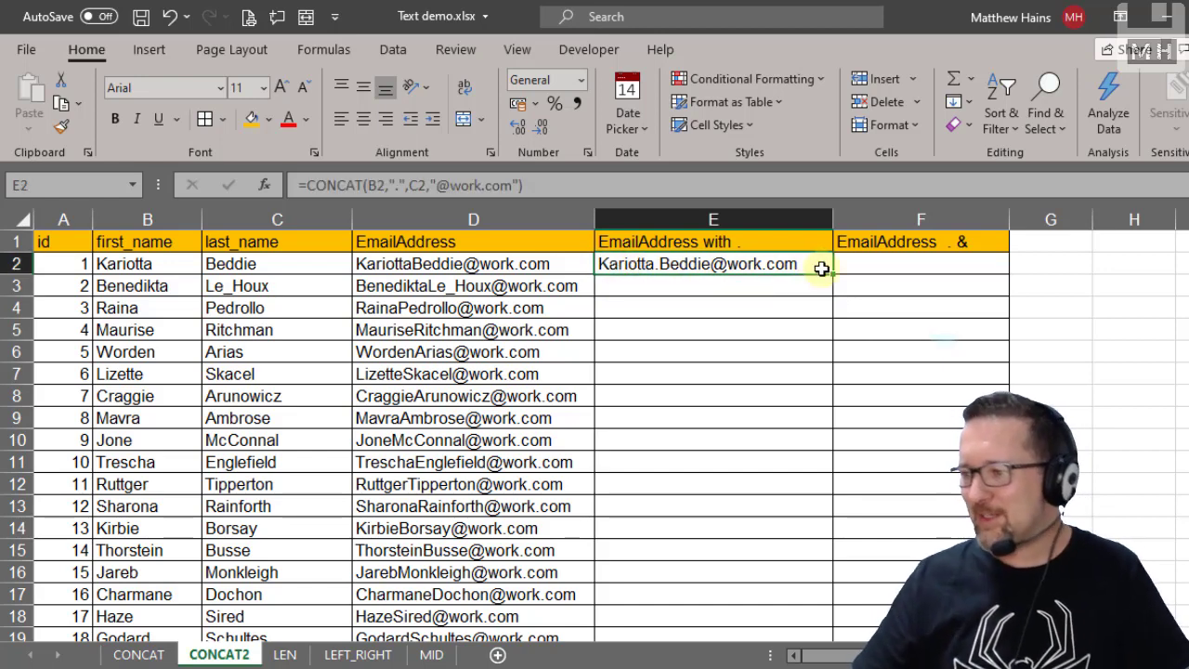
{"action": "double_click", "coordinate": [834, 275]}
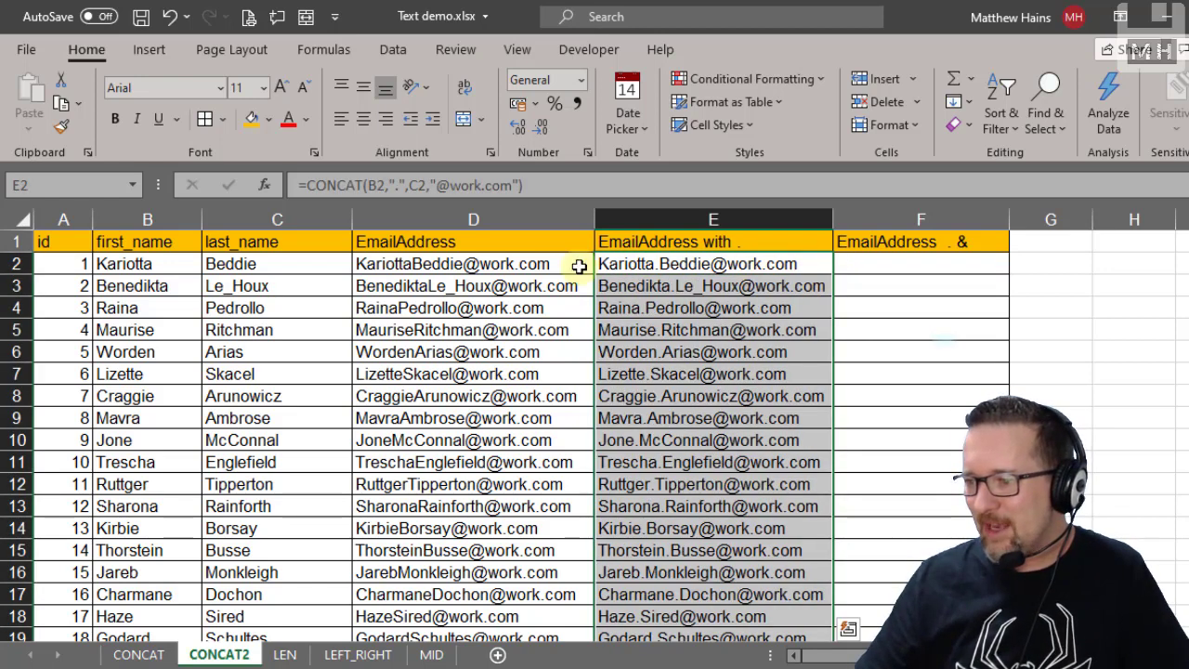
- Review the arguments of the CONCAT formula in E2, leaving the formula as it is
{"action": "left_click", "coordinate": [646, 264]}
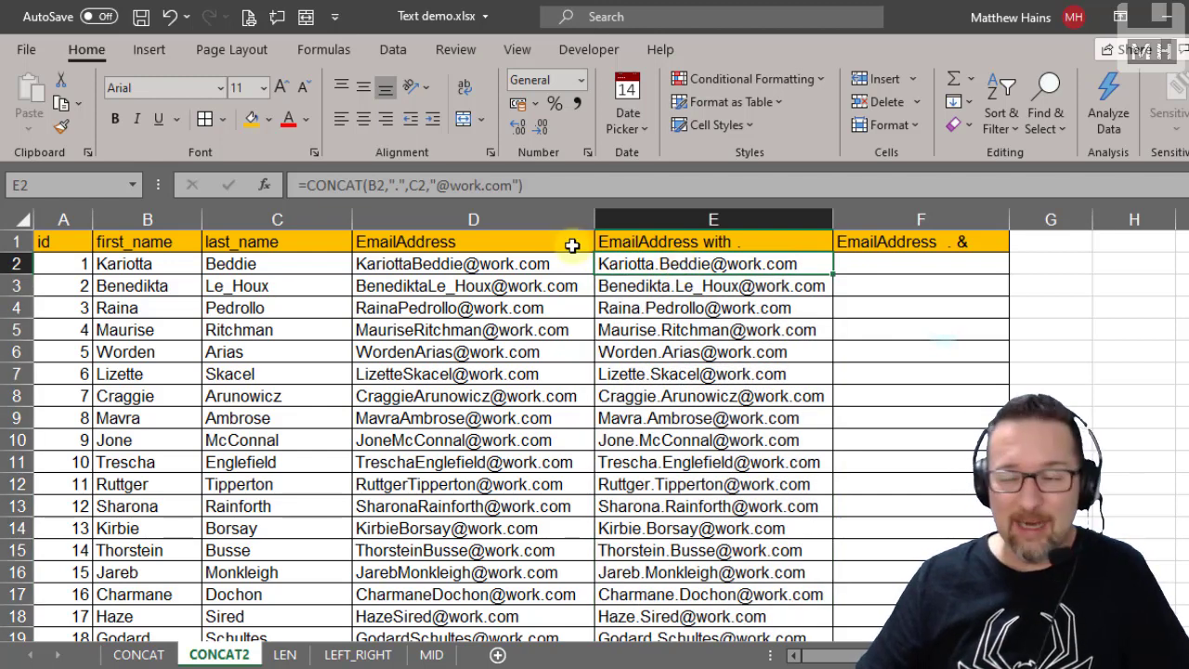
{"action": "left_click", "coordinate": [379, 186]}
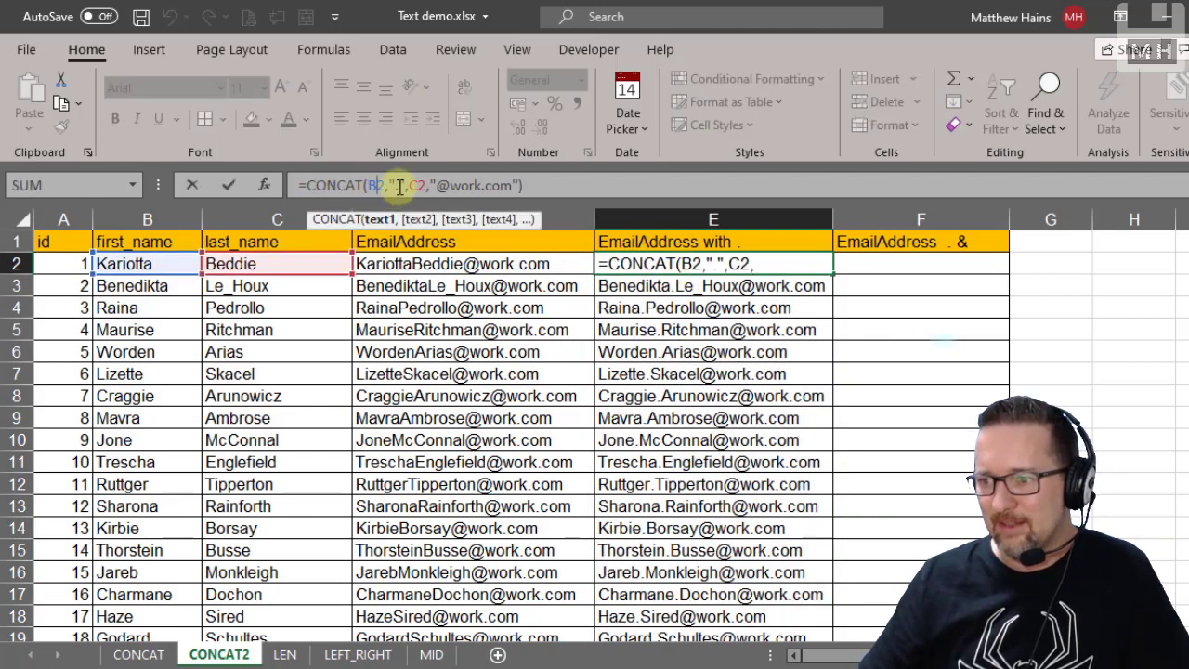
{"action": "left_click", "coordinate": [397, 185]}
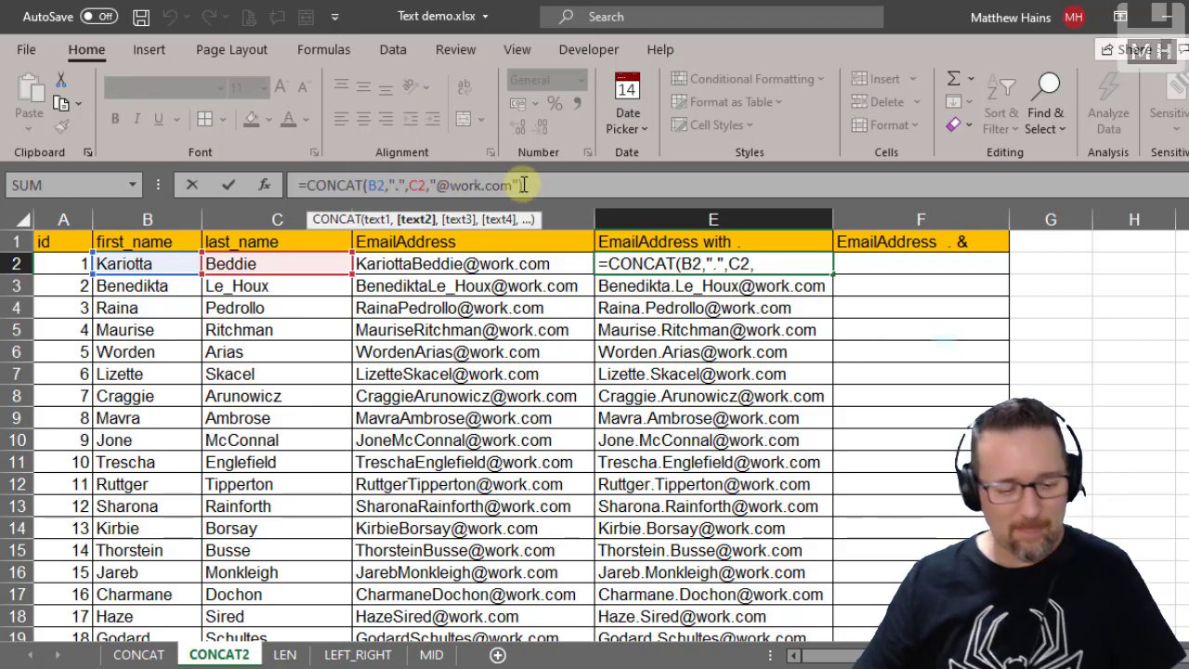
{"action": "key", "text": "ctrl+Return"}
{"action": "left_click", "coordinate": [885, 268]}
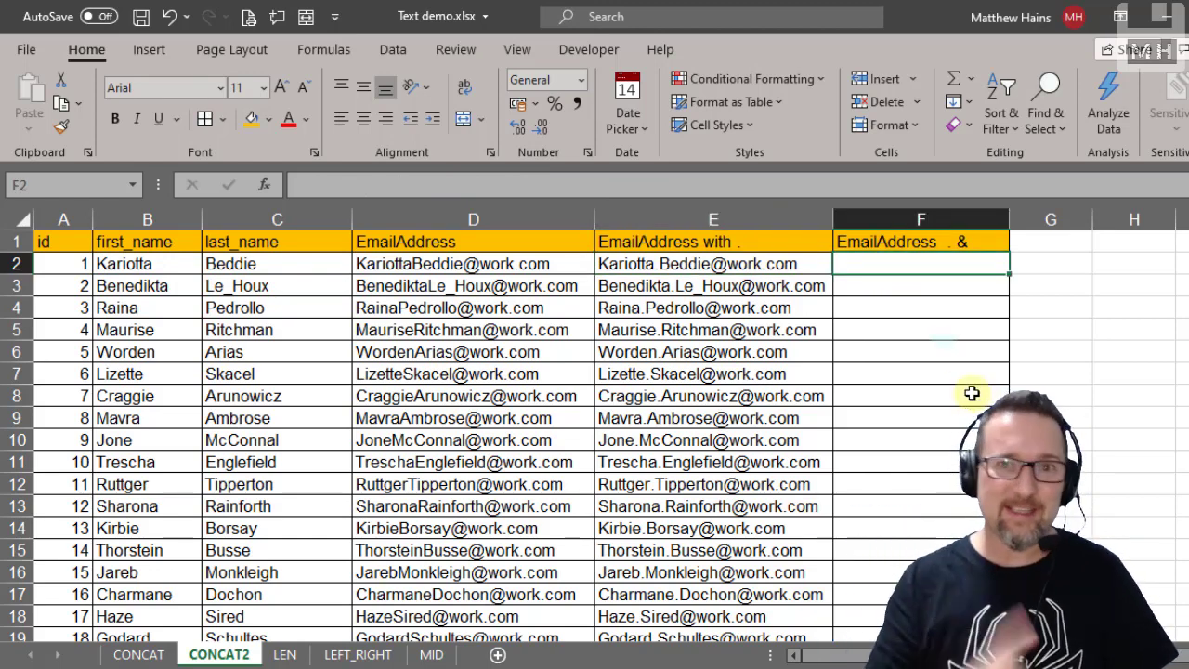
{"action": "type", "text": "="}
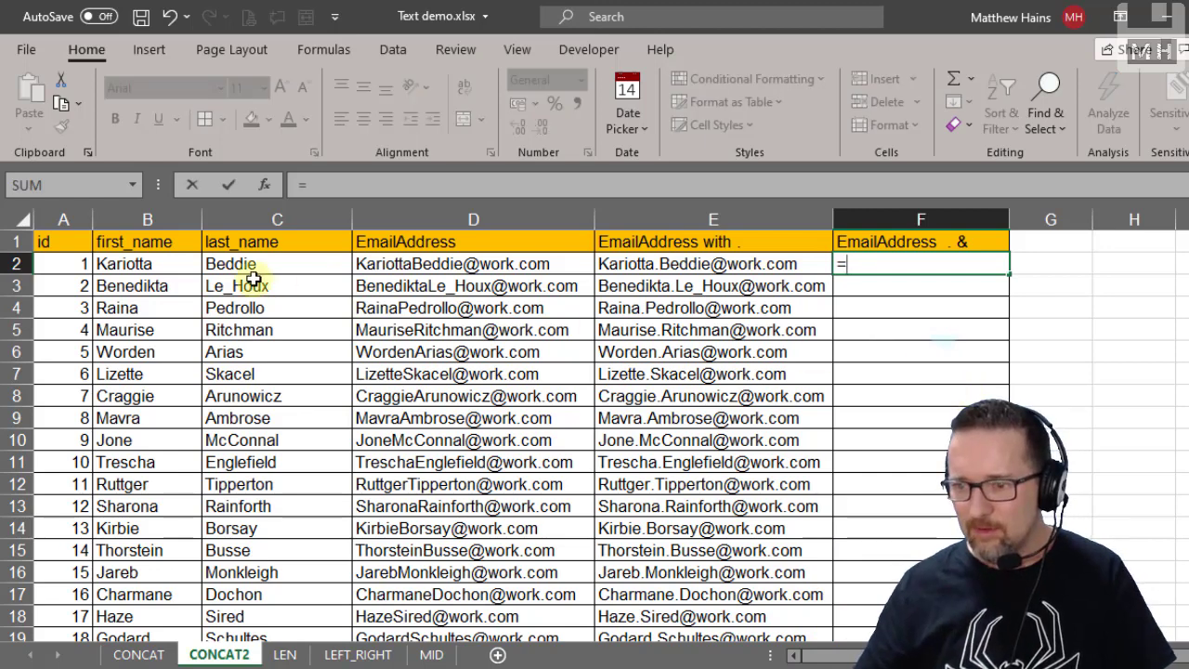
{"action": "left_click", "coordinate": [163, 268]}
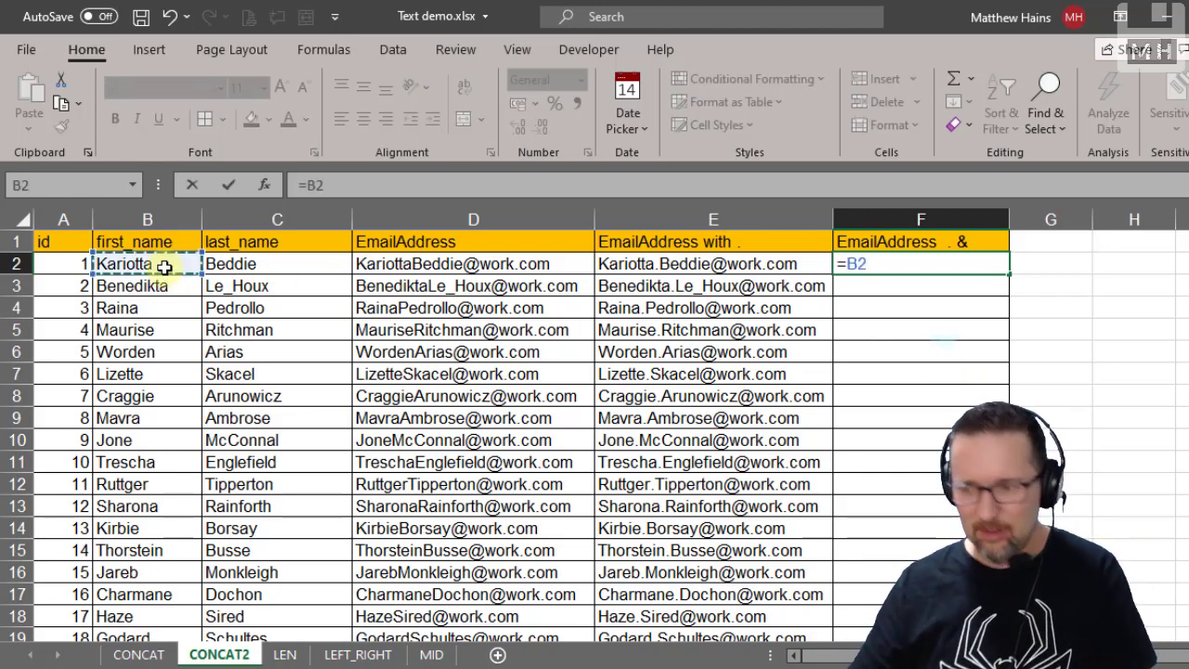
{"action": "type", "text": ",\".\""}
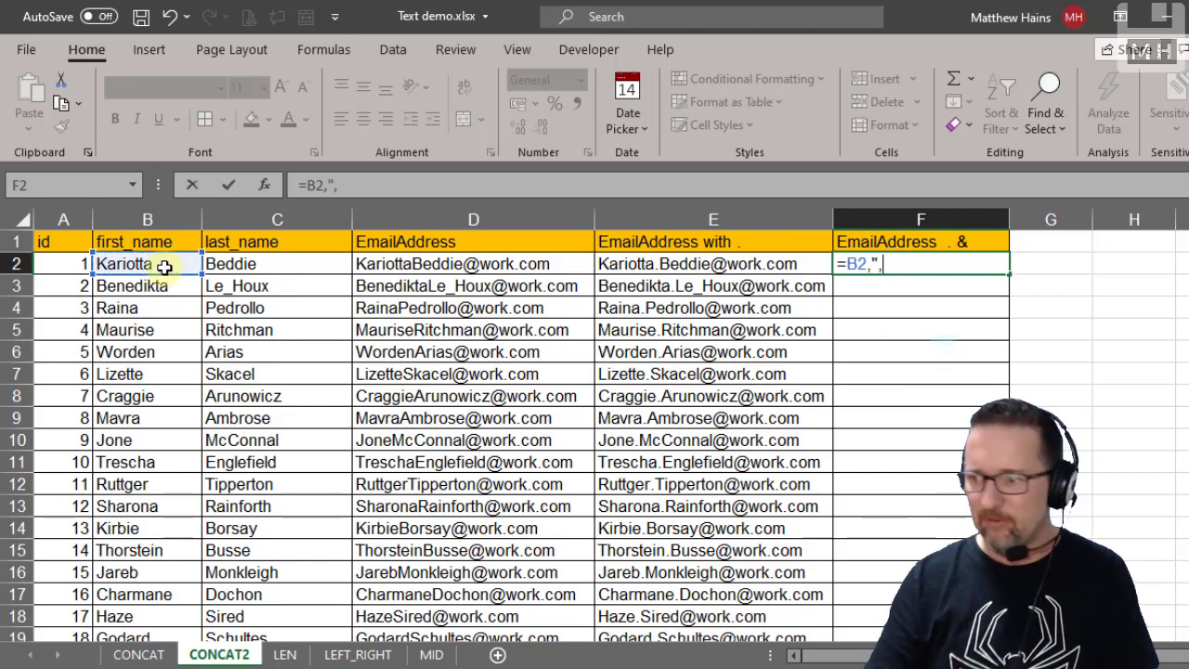
{"action": "key", "text": "BackSpace"}
{"action": "key", "text": "BackSpace"}
{"action": "key", "text": "BackSpace"}
{"action": "key", "text": "BackSpace"}
{"action": "key", "text": "BackSpace"}
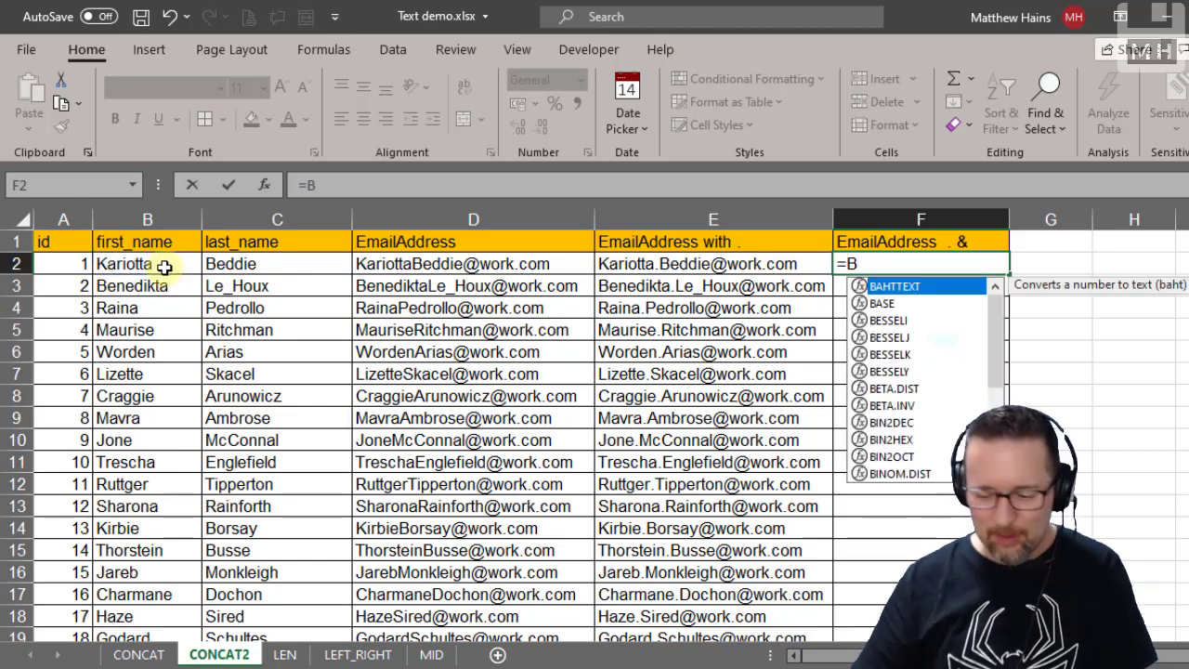
{"action": "key", "text": "Escape"}
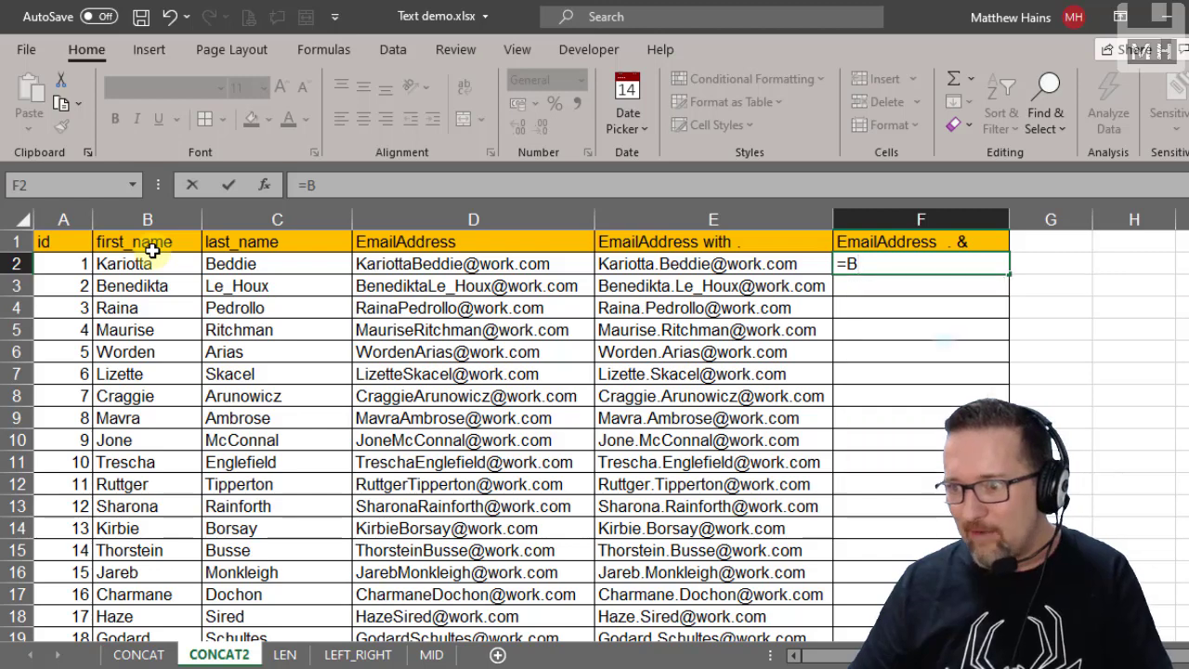
{"action": "left_click", "coordinate": [151, 257]}
{"action": "left_click", "coordinate": [959, 264]}
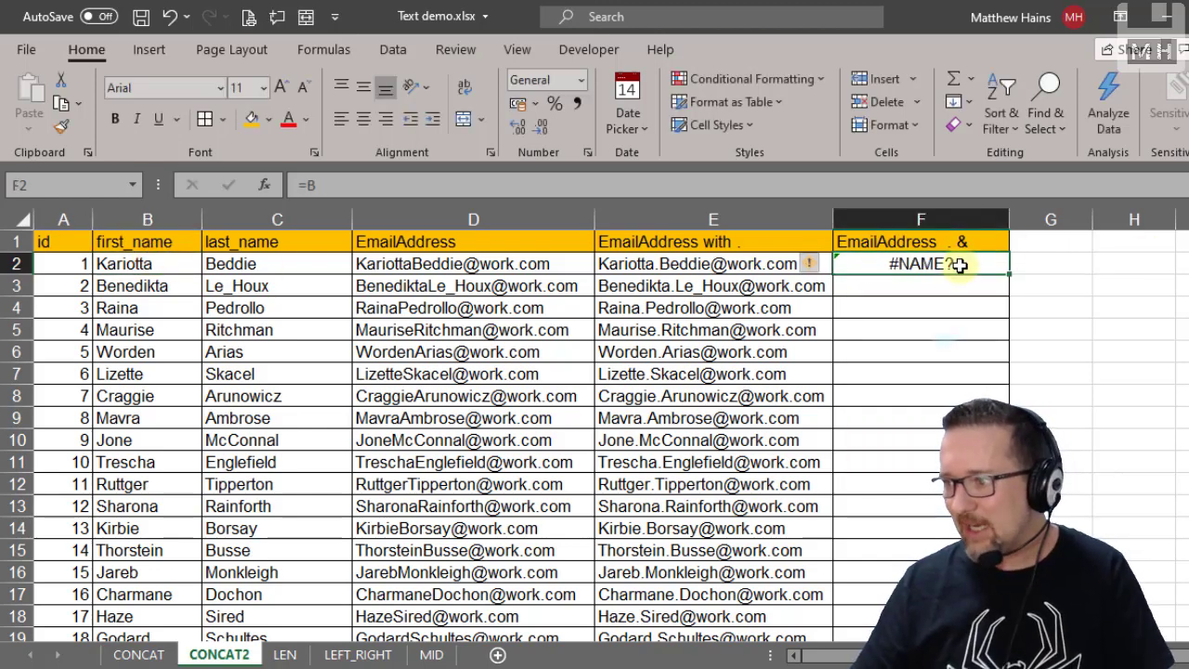
{"action": "key", "text": "Delete"}
{"action": "type", "text": "=B2"}
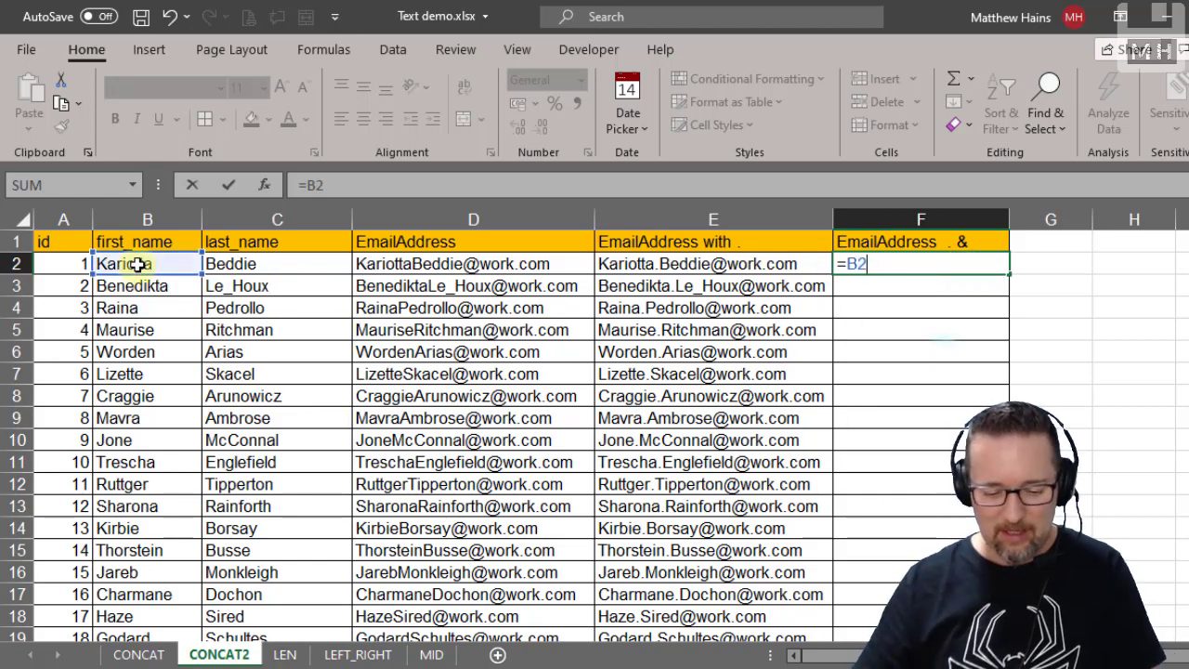
{"action": "type", "text": "&"}
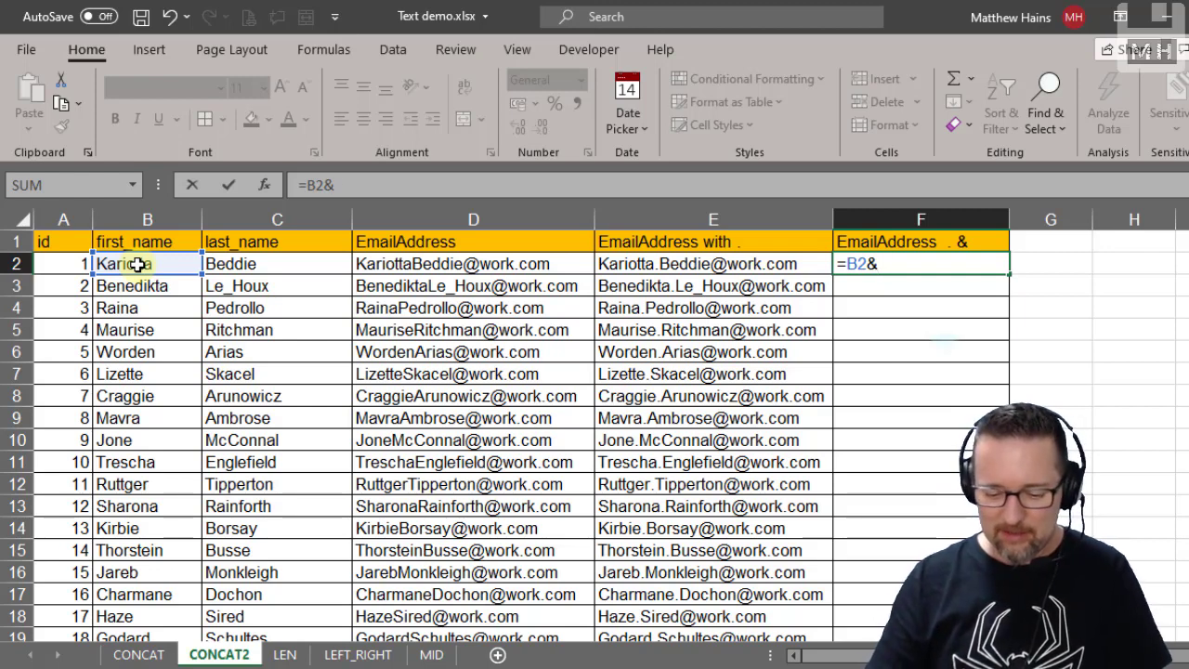
{"action": "type", "text": "\".\""}
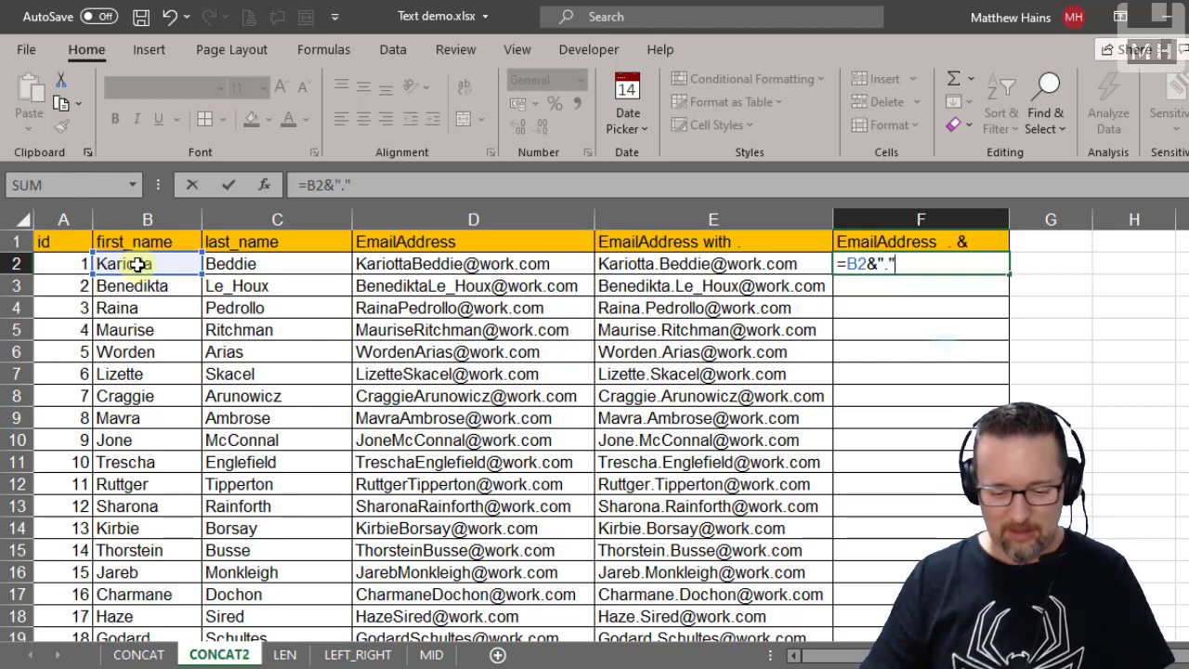
{"action": "type", "text": "&"}
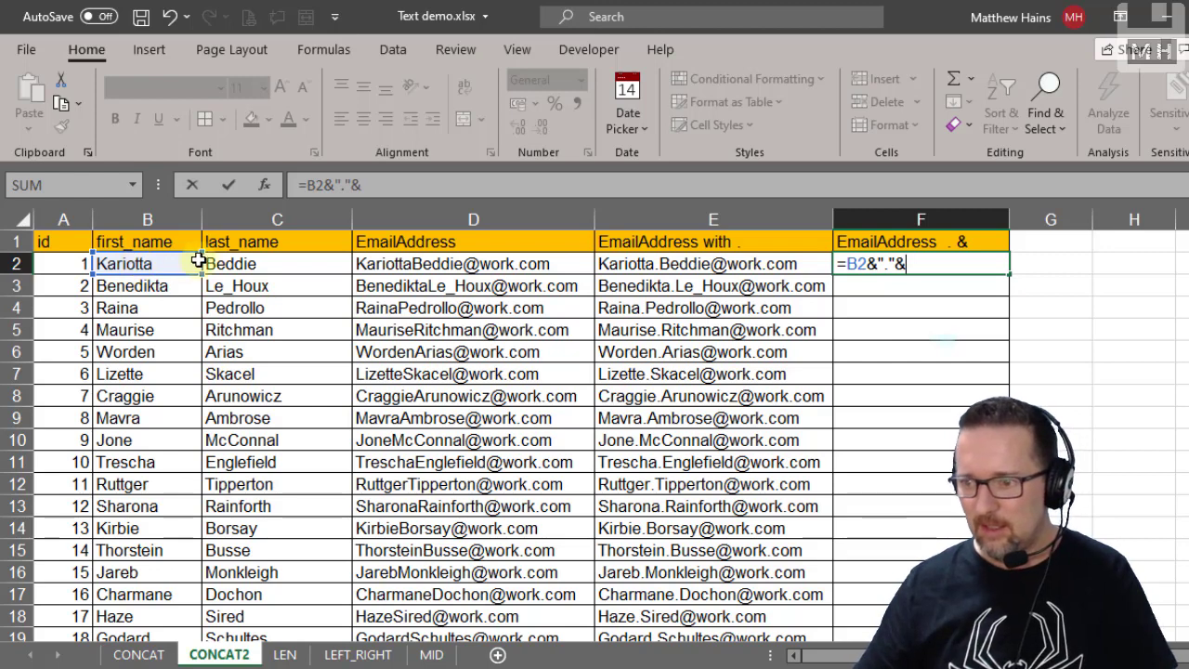
{"action": "left_click", "coordinate": [229, 265]}
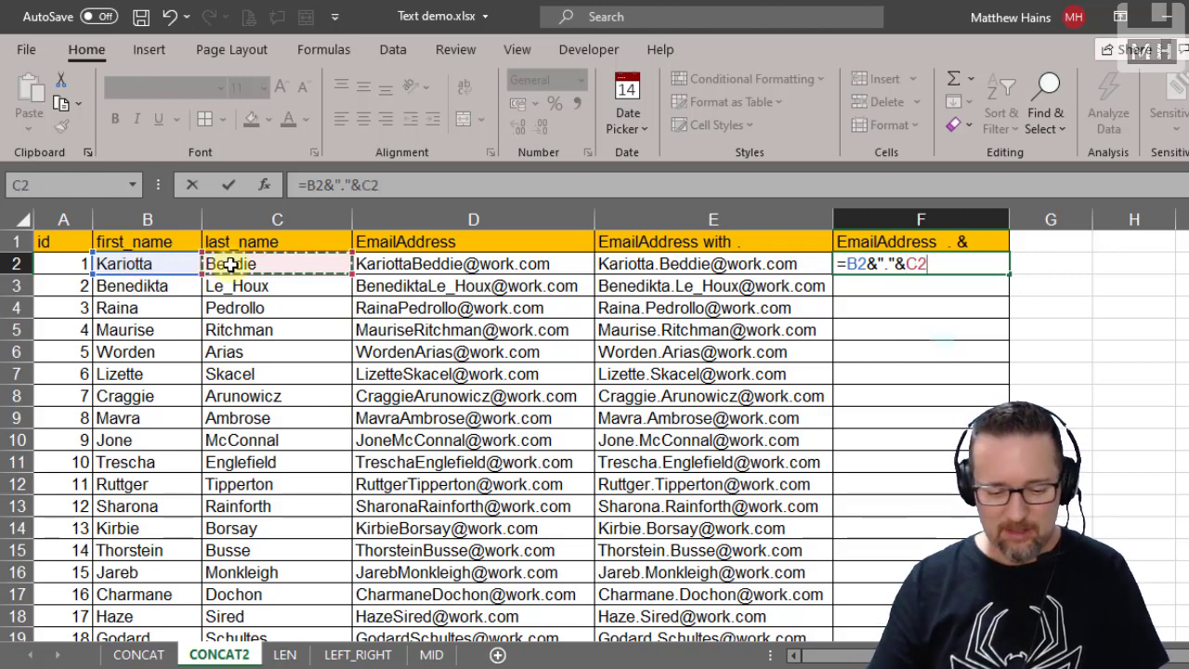
{"action": "type", "text": "&\"@"}
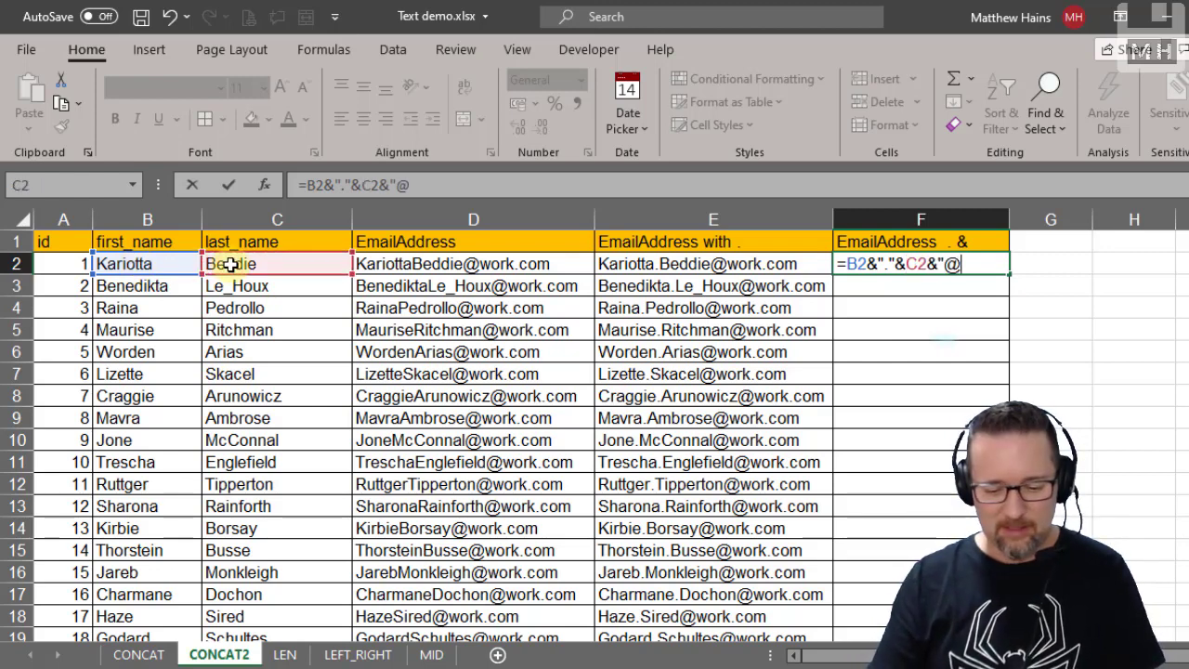
{"action": "type", "text": "work.com\""}
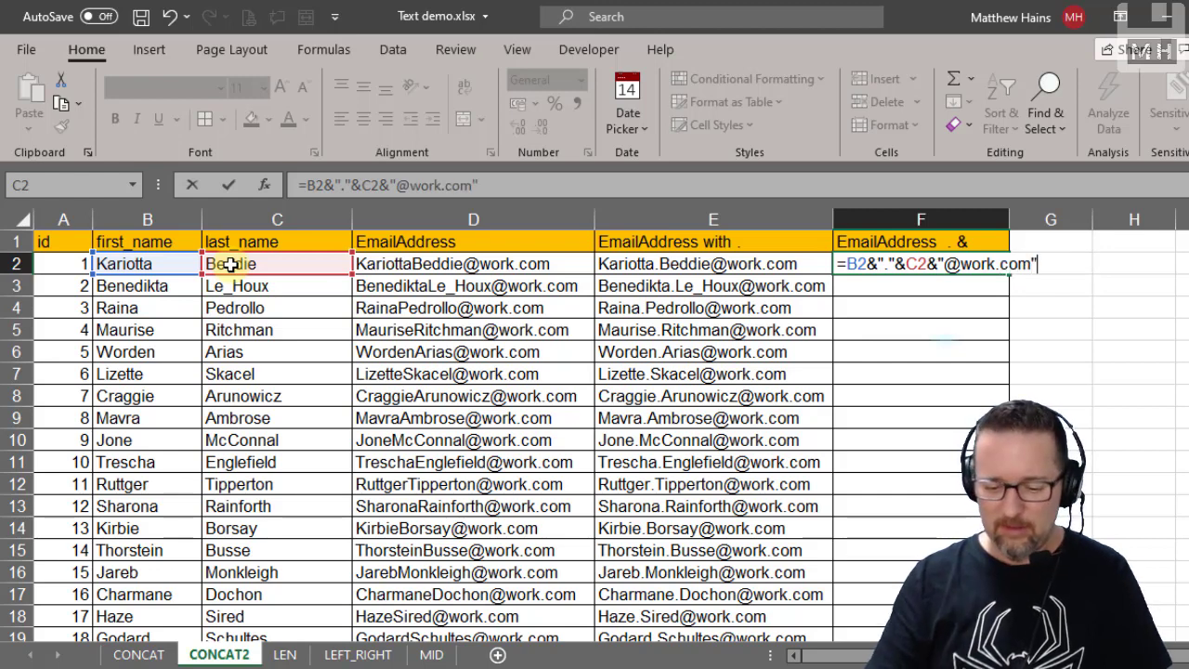
{"action": "type", "text": ")"}
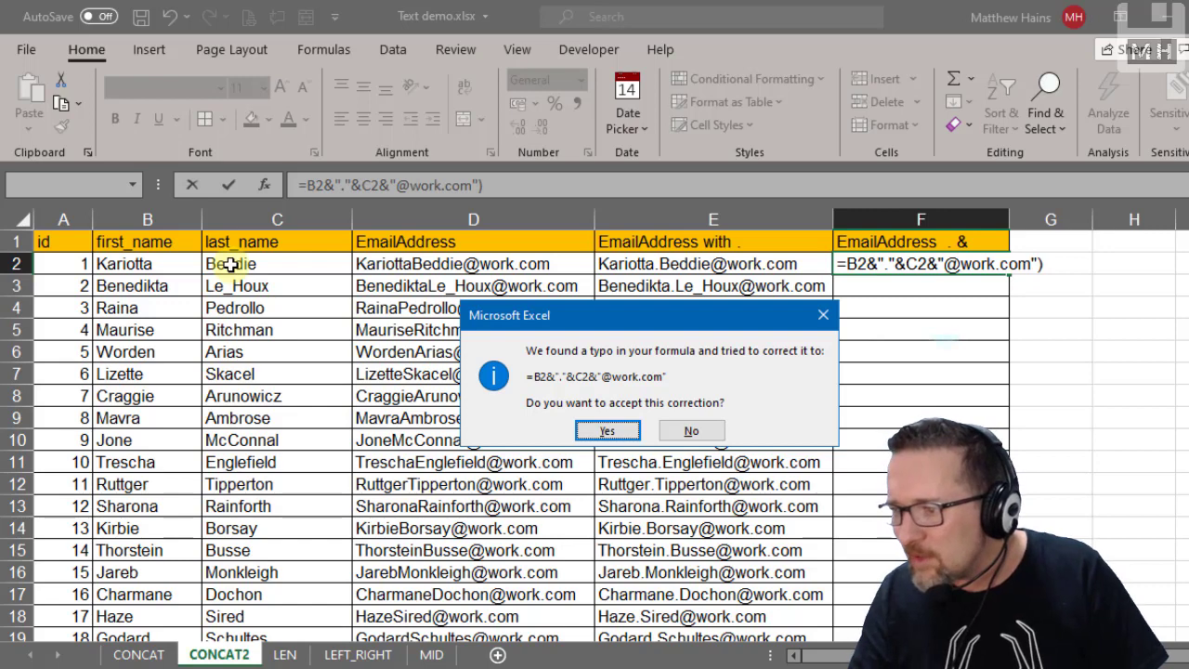
{"action": "key", "text": "Return"}
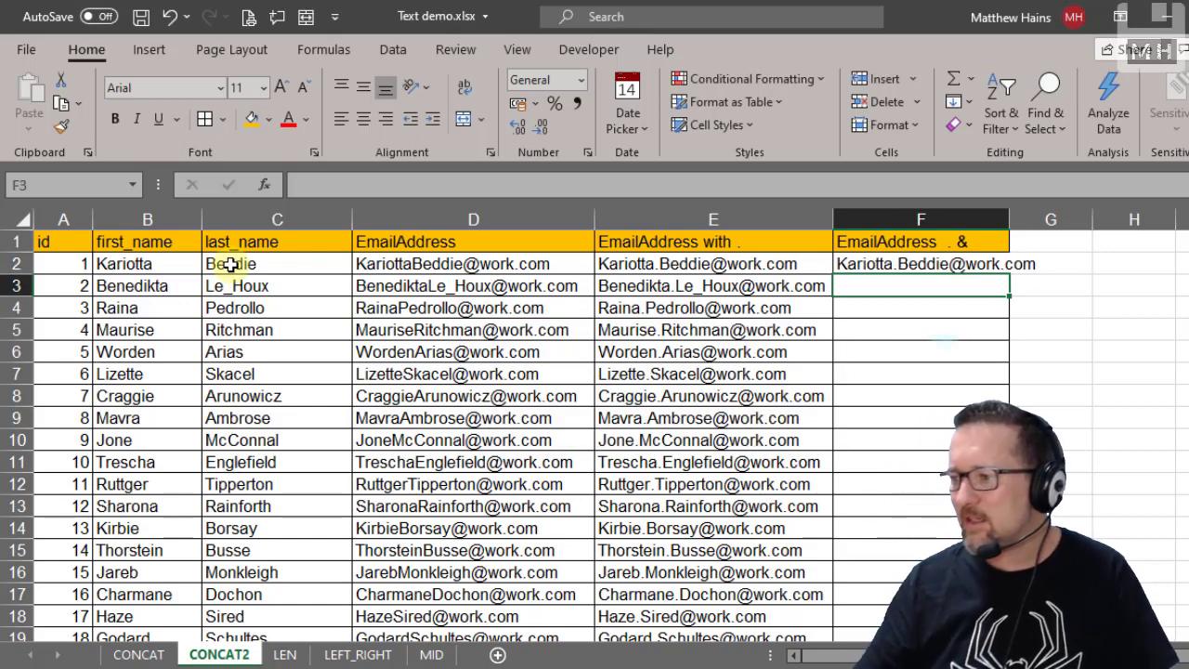
- Fill the F2 formula down the "EmailAddress . &" column and widen the column to fit its contents
{"action": "left_click_drag", "start_coordinate": [1009, 219], "coordinate": [1056, 219]}
{"action": "left_click", "coordinate": [1035, 261]}
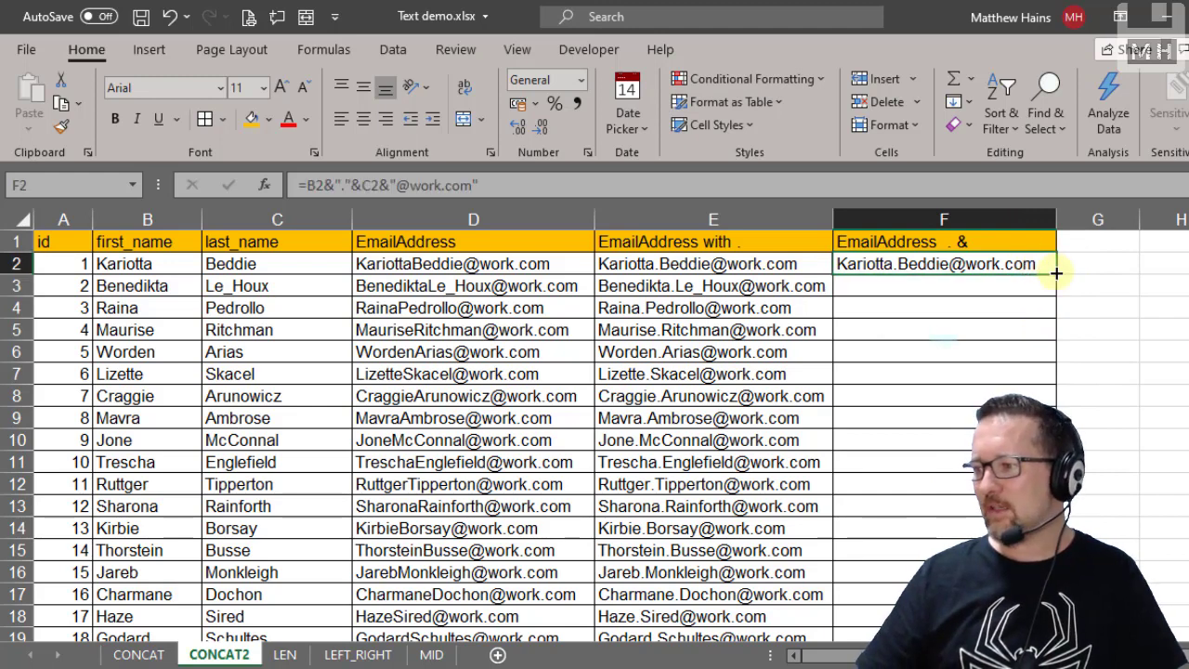
{"action": "double_click", "coordinate": [1058, 274]}
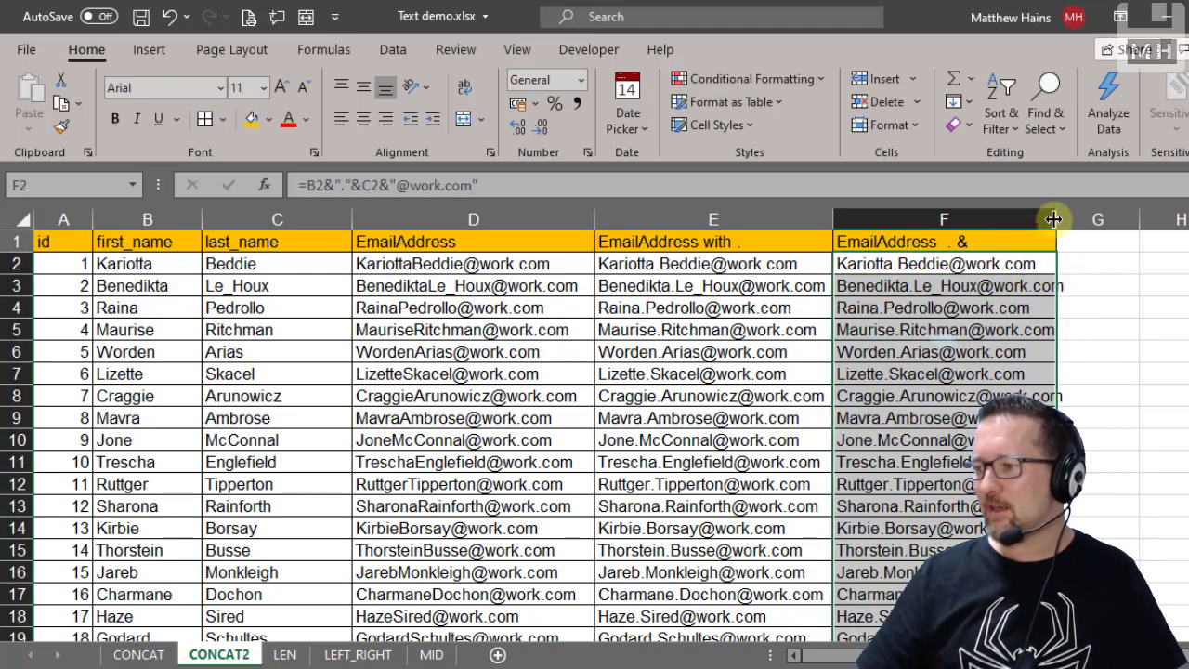
{"action": "left_click_drag", "start_coordinate": [1056, 219], "coordinate": [1075, 219]}
- Compare the CONCAT formula in E2 with the & operator formulas in F2 and F3
{"action": "left_click", "coordinate": [822, 268]}
{"action": "left_click", "coordinate": [881, 263]}
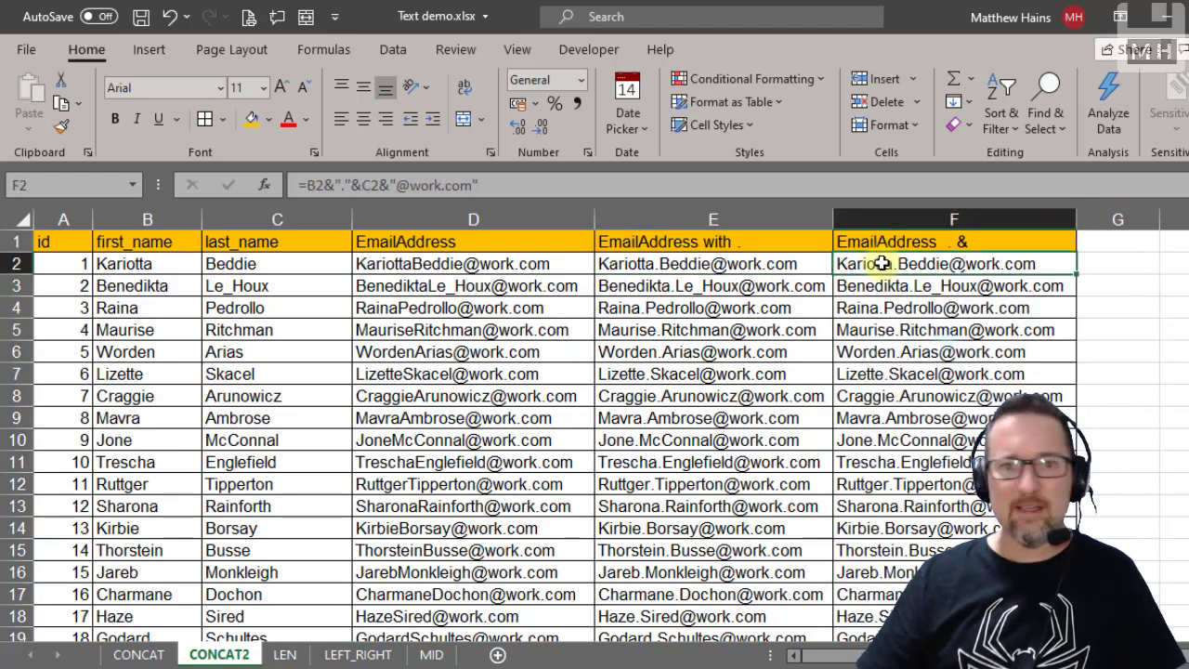
{"action": "left_click", "coordinate": [785, 264]}
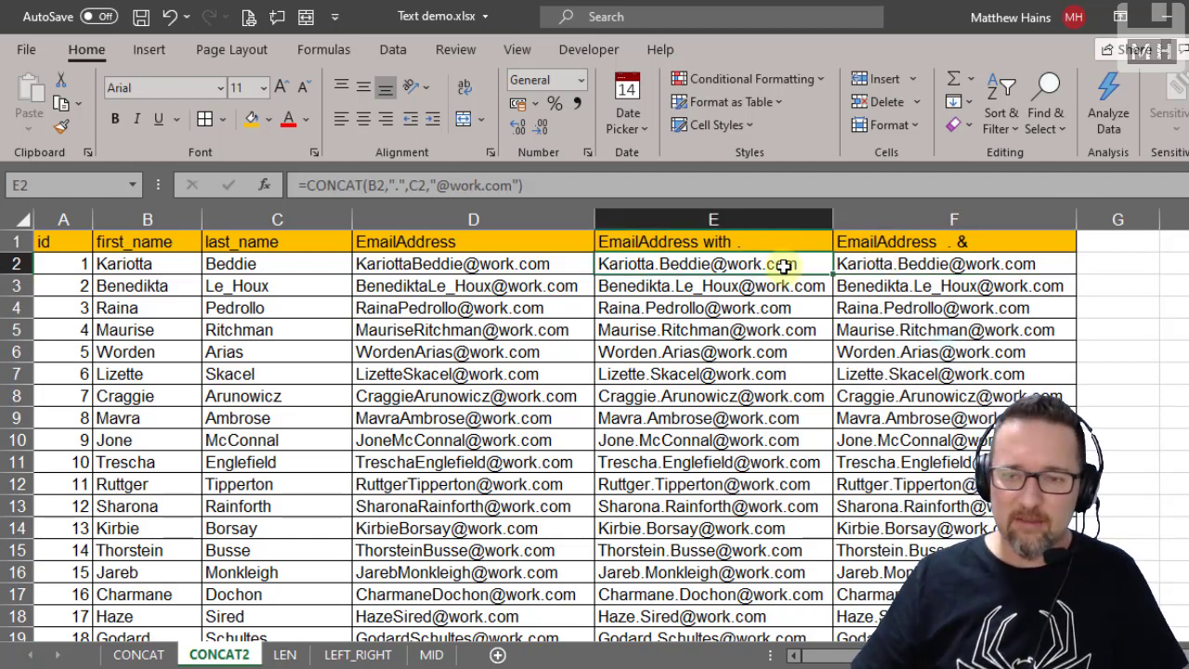
{"action": "left_click", "coordinate": [914, 265]}
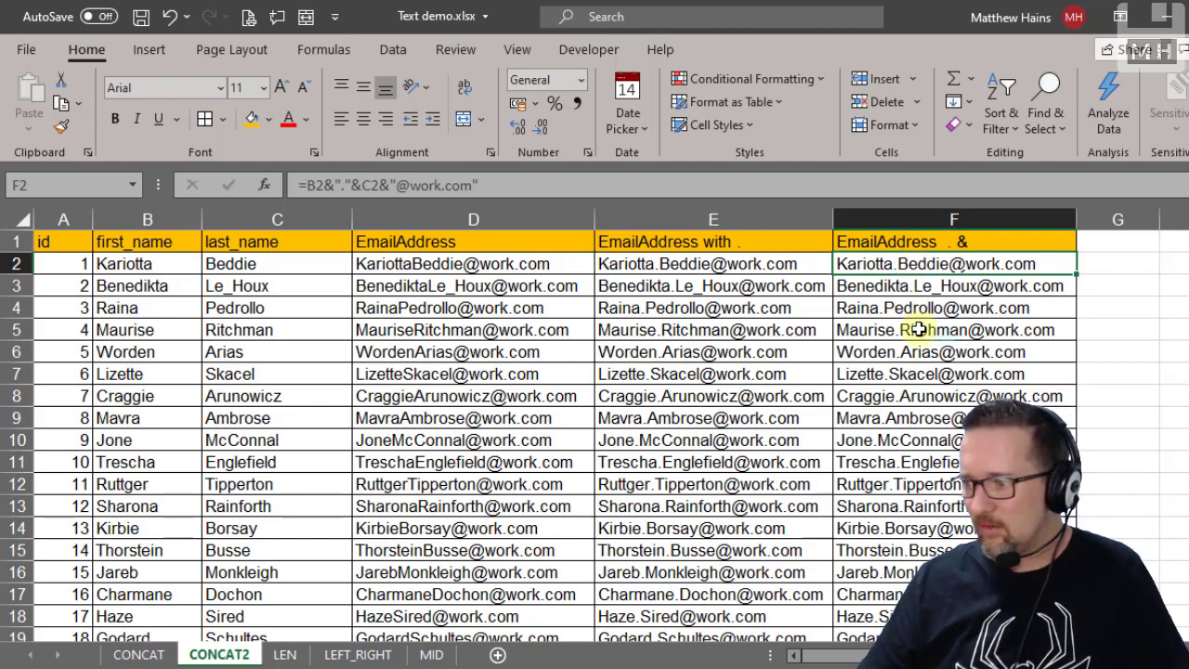
{"action": "left_click", "coordinate": [911, 286]}
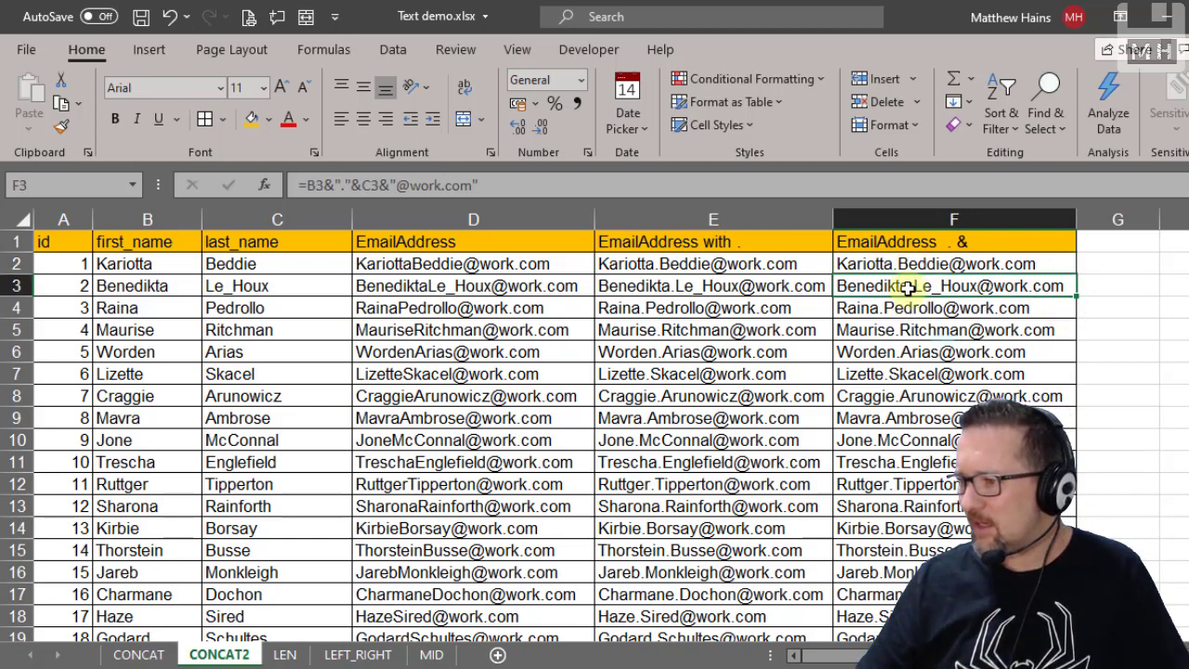
{"action": "left_click", "coordinate": [1049, 349]}
{"action": "left_click", "coordinate": [1120, 326]}
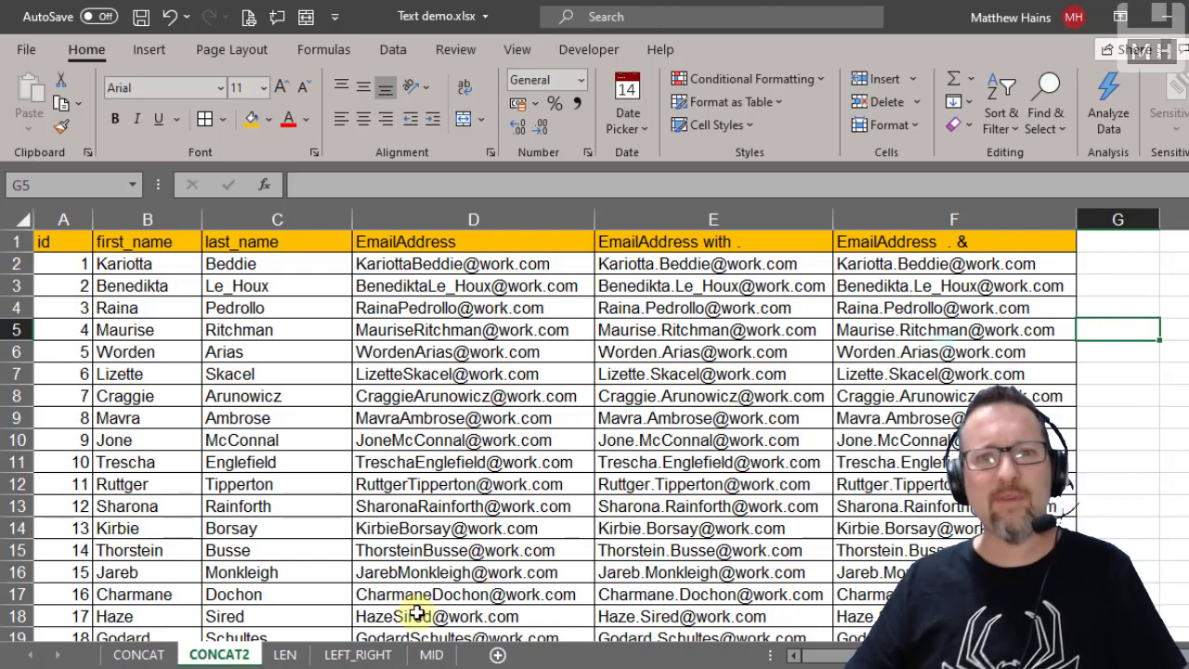
- On the LEN sheet, enter =LEN(D2) in E2 to count the UserID characters and fill it down the Length column
{"action": "left_click", "coordinate": [286, 654]}
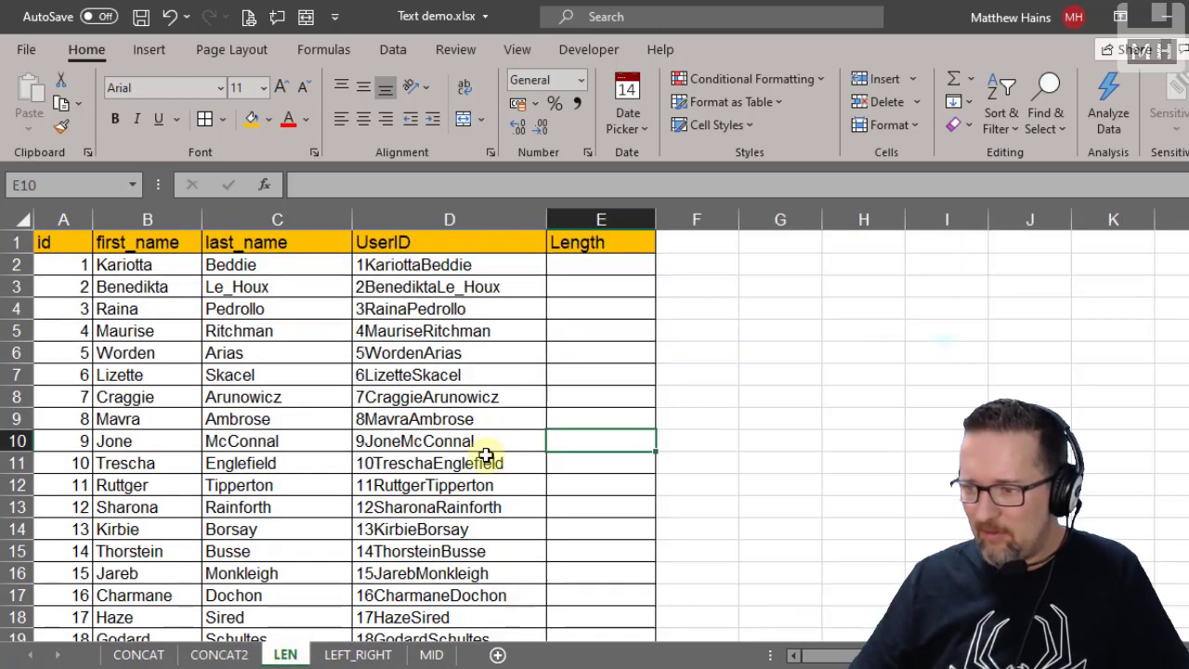
{"action": "left_click", "coordinate": [614, 265]}
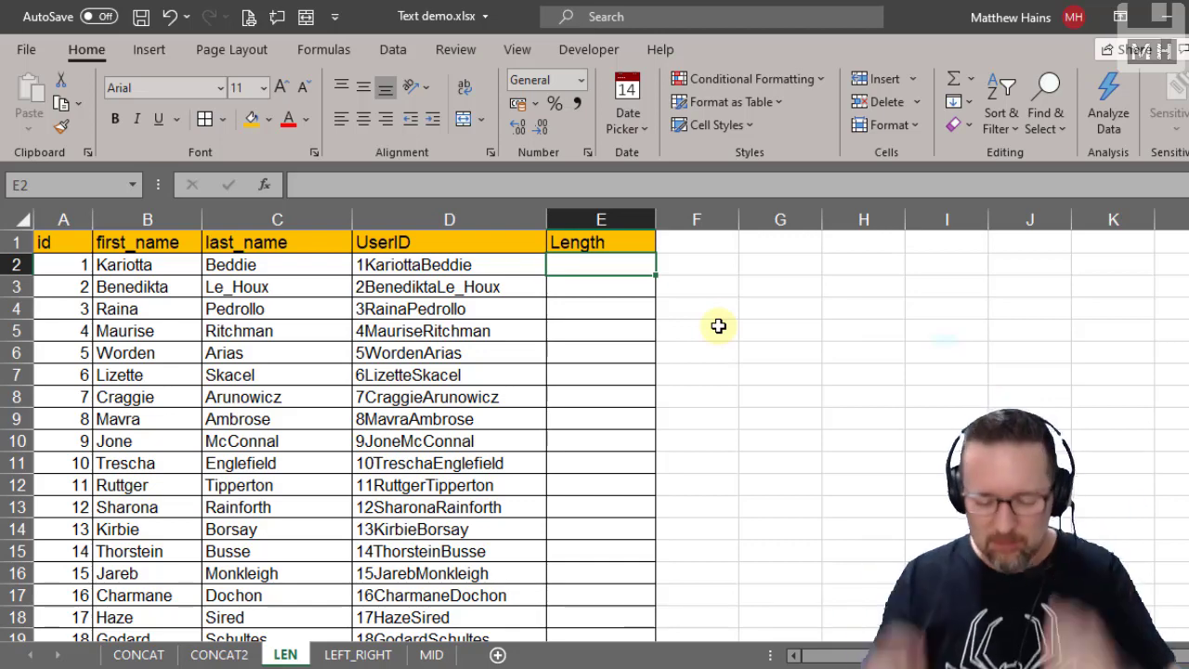
{"action": "type", "text": "="}
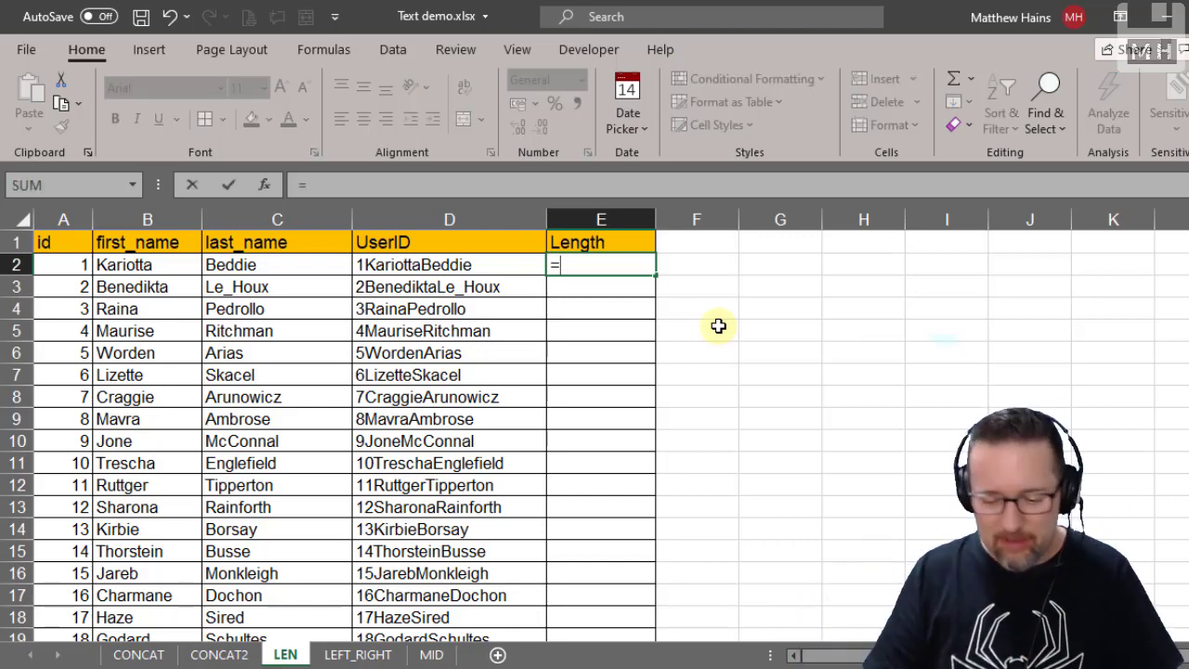
{"action": "type", "text": "len"}
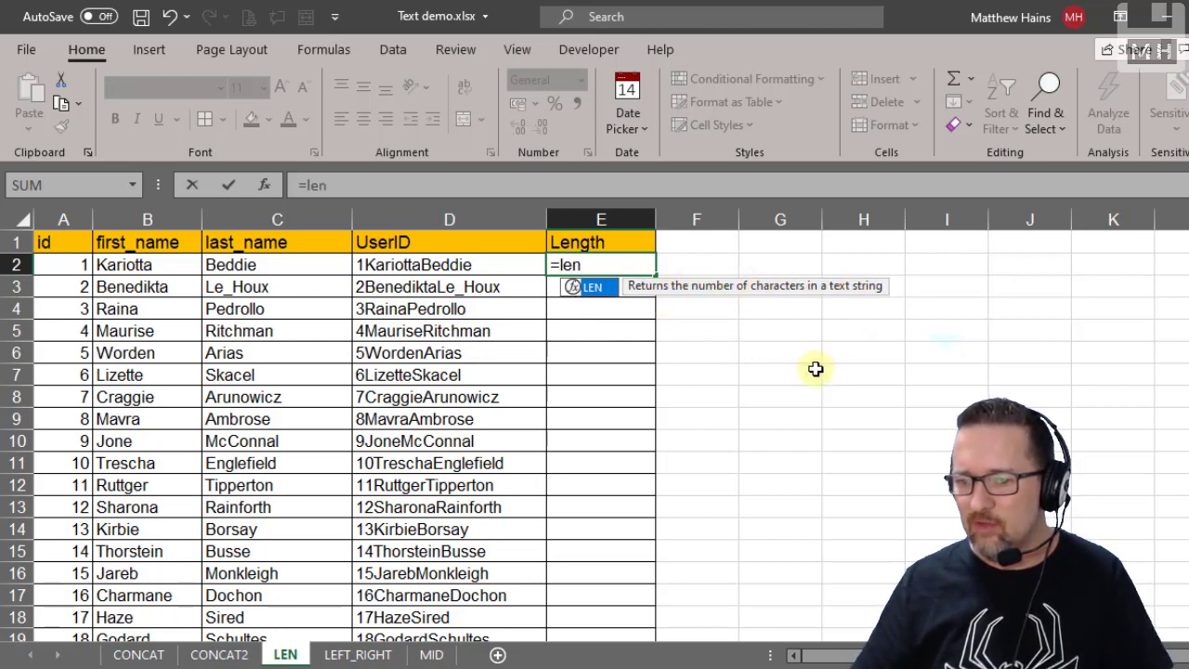
{"action": "type", "text": "("}
{"action": "left_click", "coordinate": [433, 265]}
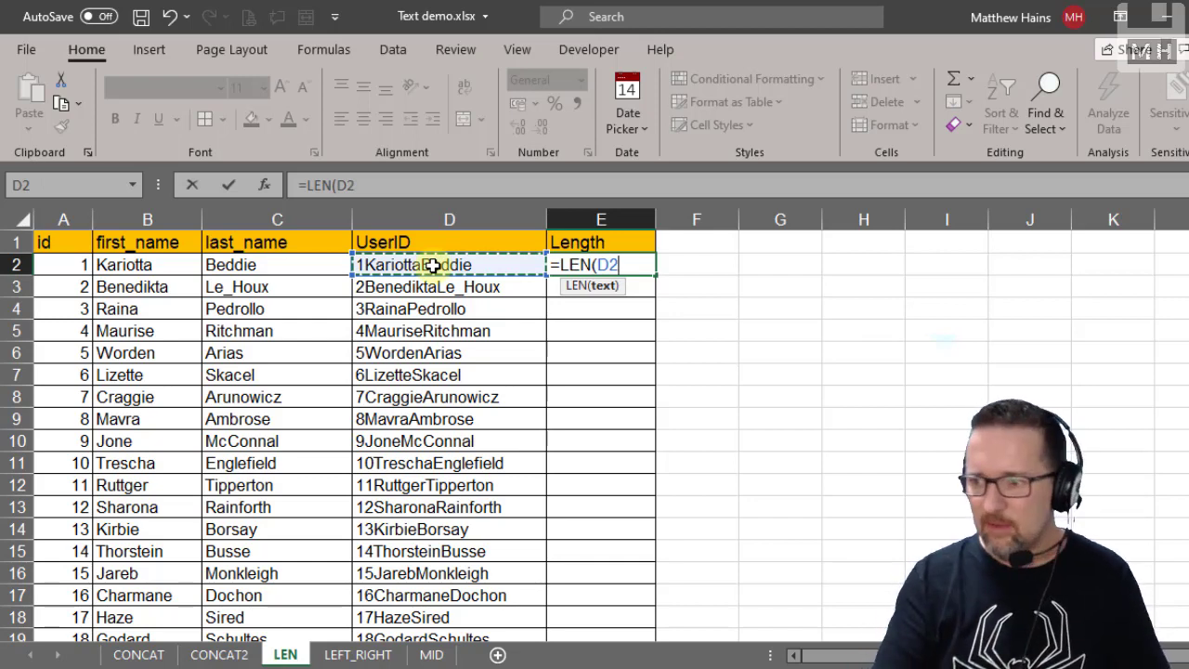
{"action": "type", "text": ")"}
{"action": "key", "text": "ctrl+Return"}
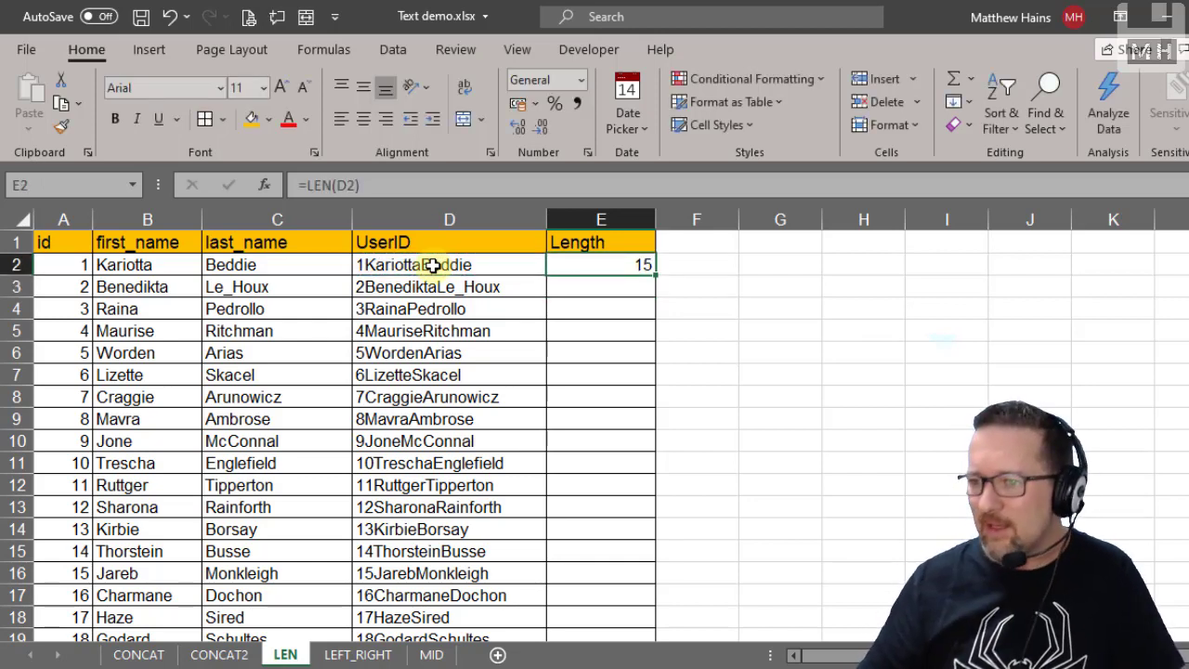
{"action": "double_click", "coordinate": [655, 274]}
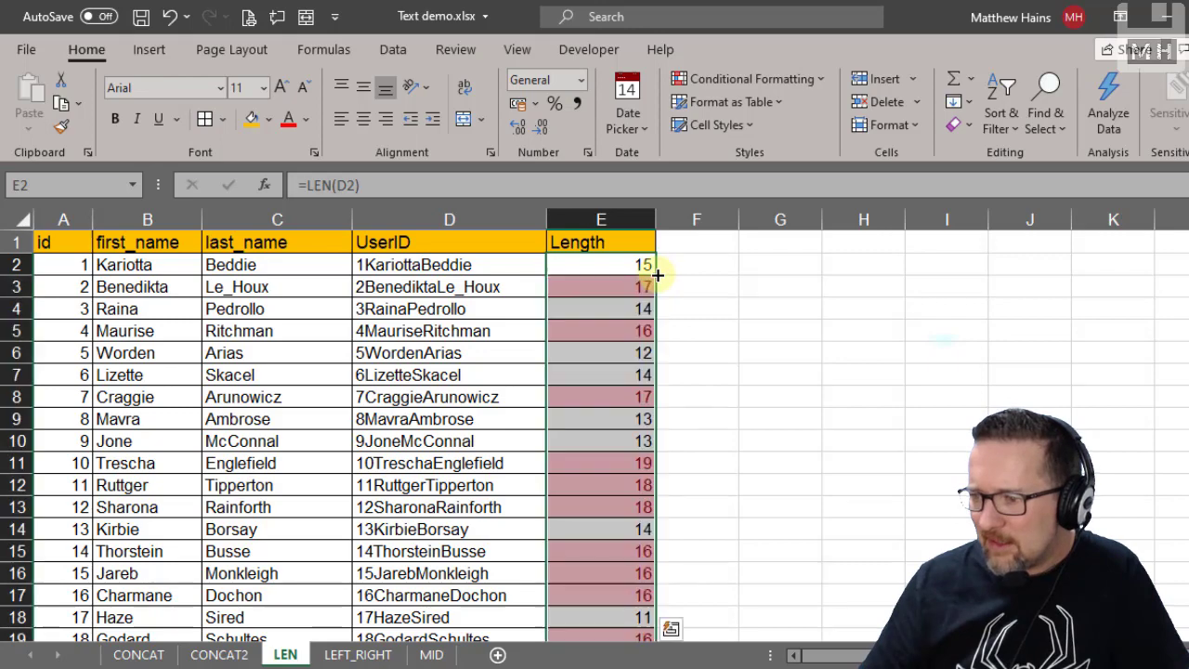
{"action": "left_click", "coordinate": [765, 373]}
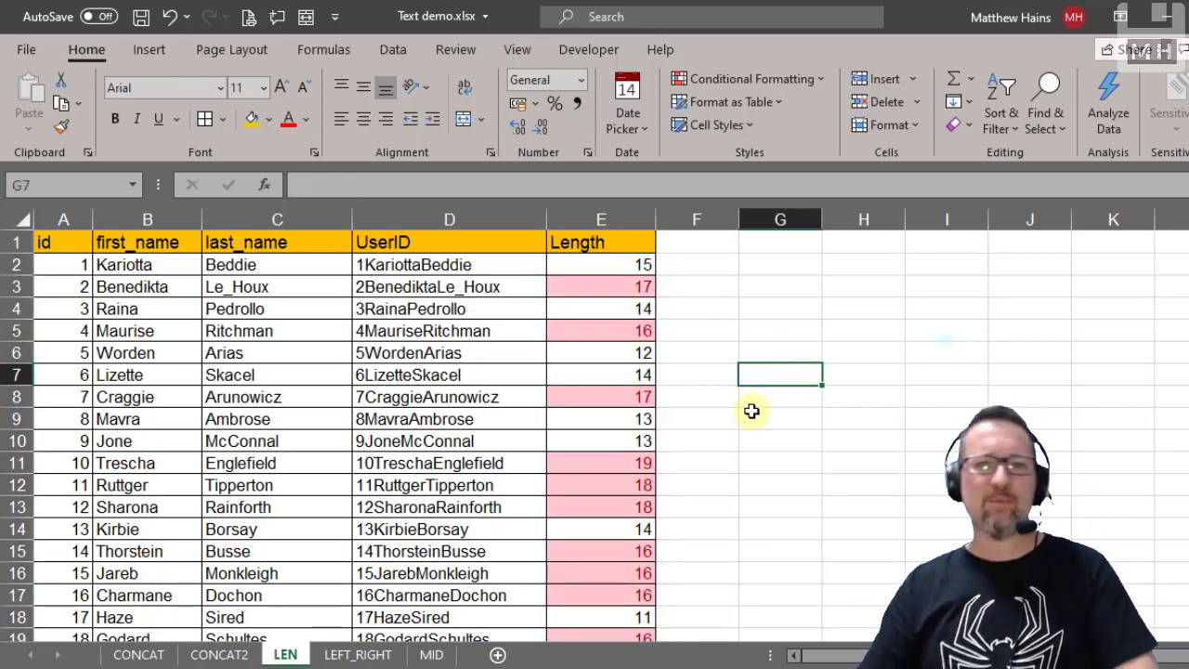
- Look through the Length column's values and highlighted cells, and check the LEN formulas in rows 2 to 10
{"action": "scroll", "coordinate": [713, 424], "scroll_direction": "down", "scroll_amount": 4}
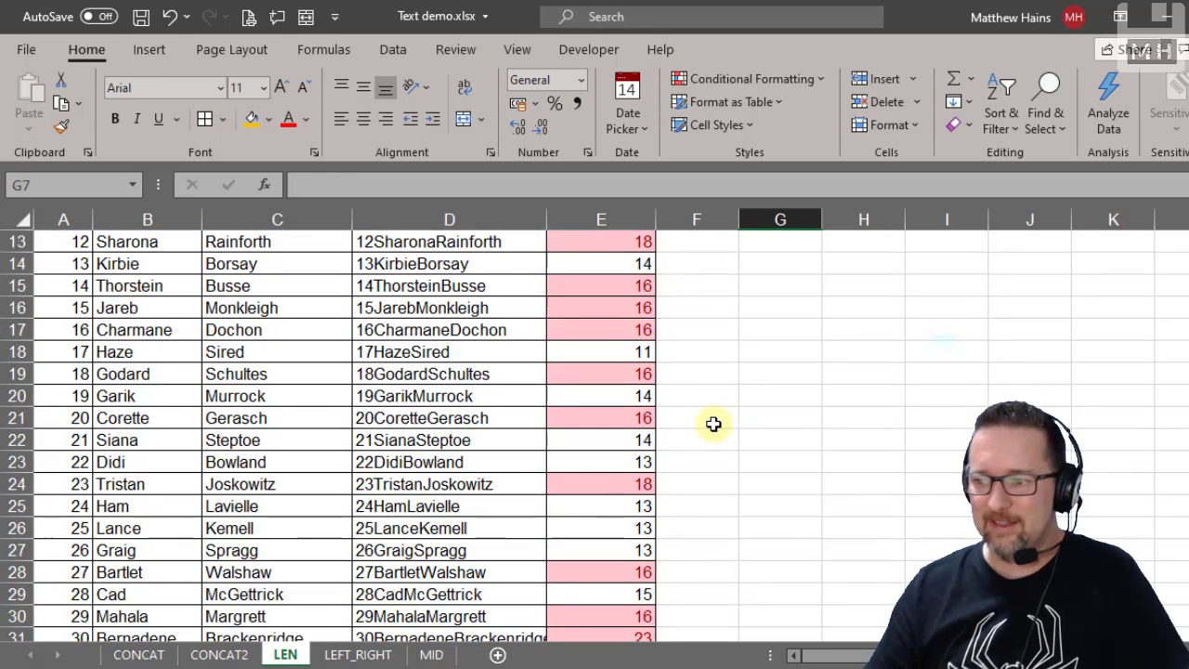
{"action": "scroll", "coordinate": [714, 424], "scroll_direction": "down", "scroll_amount": 9}
{"action": "scroll", "coordinate": [706, 425], "scroll_direction": "up", "scroll_amount": 6}
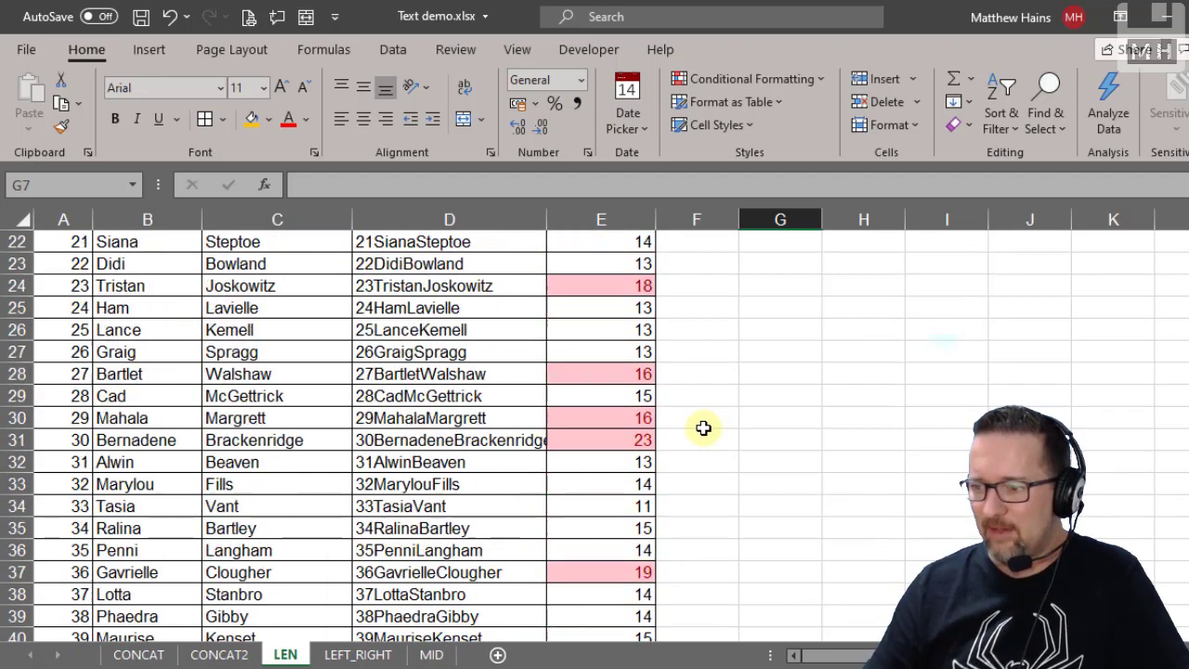
{"action": "scroll", "coordinate": [703, 427], "scroll_direction": "up", "scroll_amount": 7}
{"action": "left_click", "coordinate": [571, 262]}
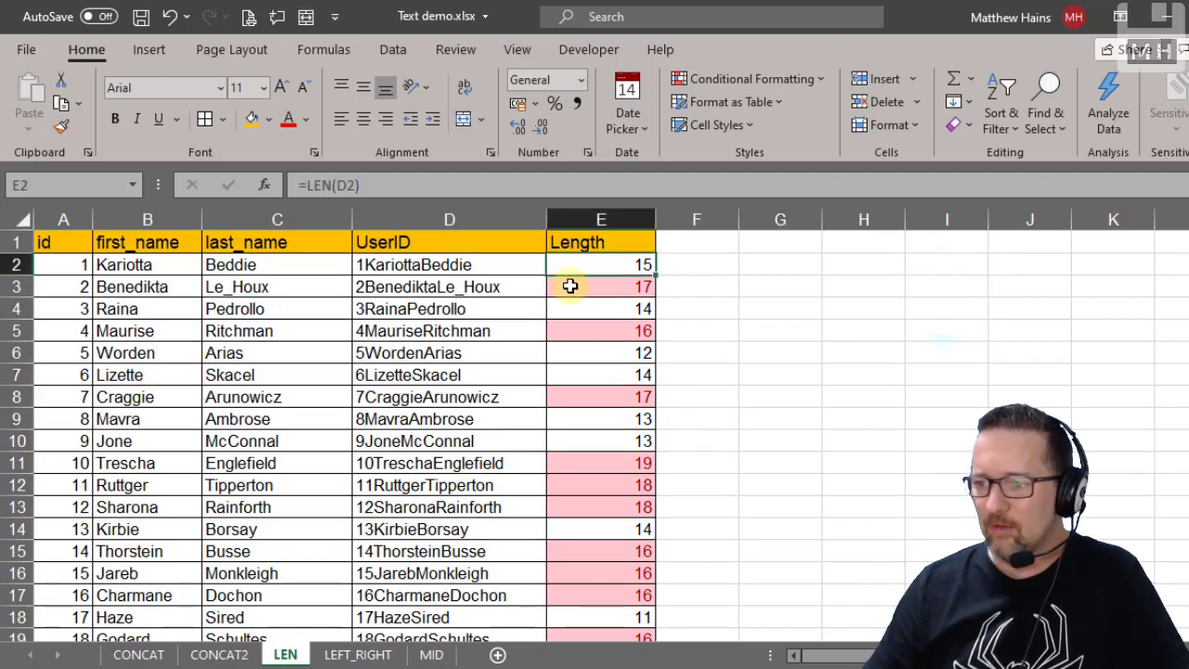
{"action": "left_click", "coordinate": [639, 289]}
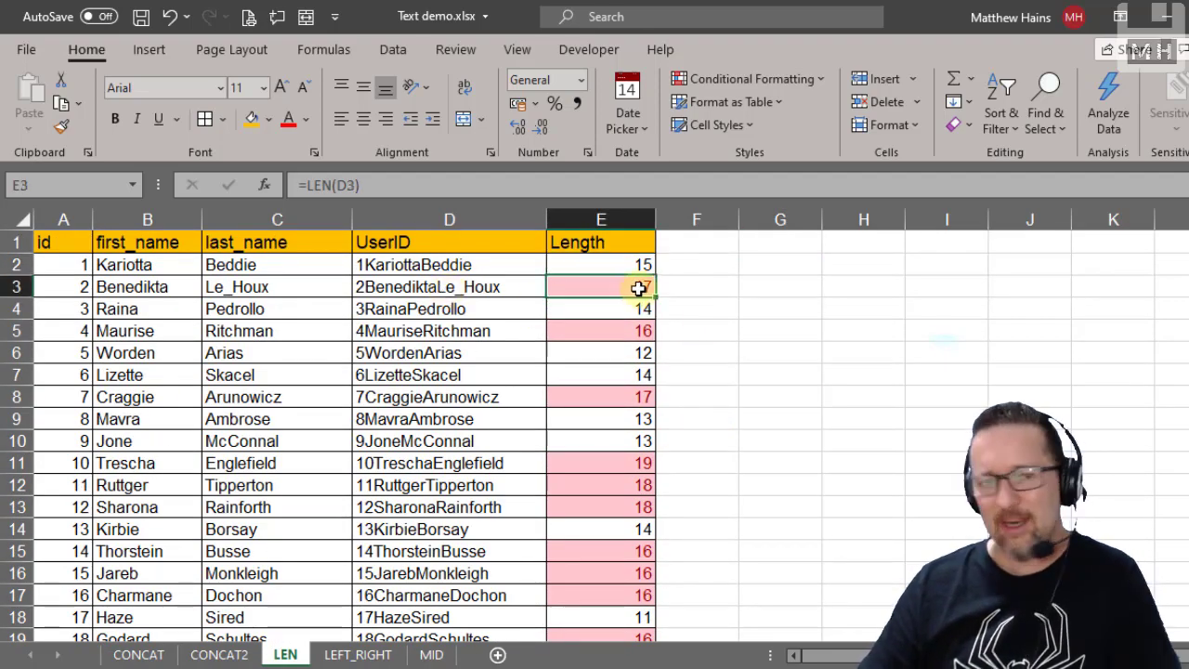
{"action": "left_click", "coordinate": [608, 314]}
{"action": "left_click", "coordinate": [602, 332]}
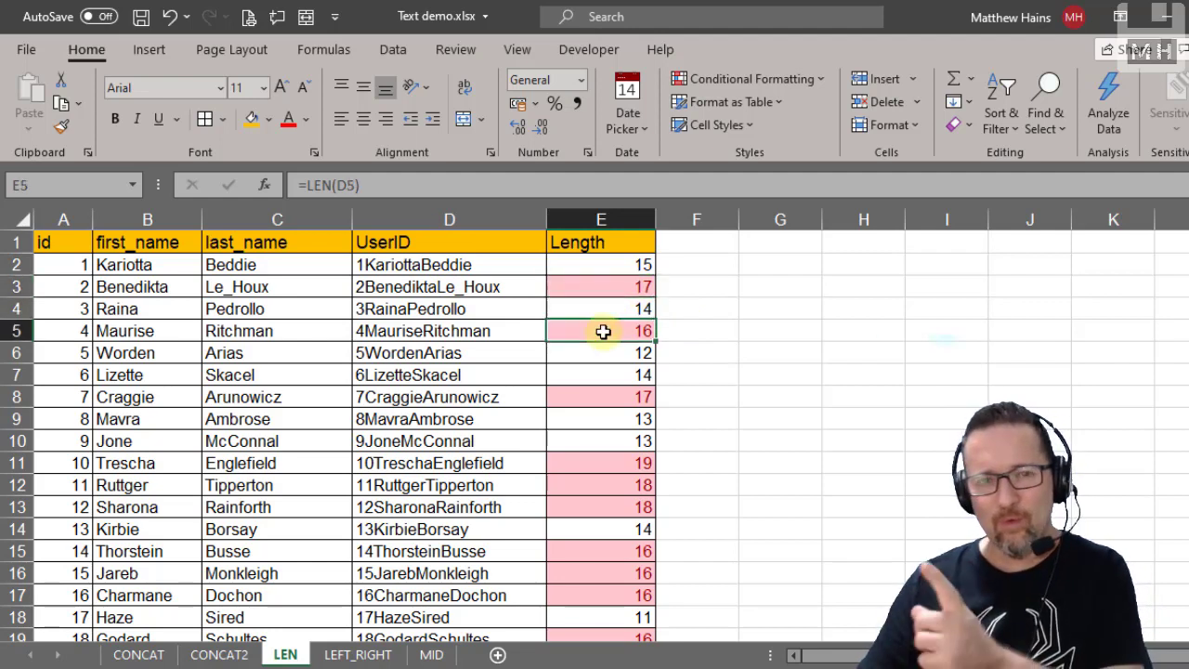
{"action": "left_click", "coordinate": [593, 354]}
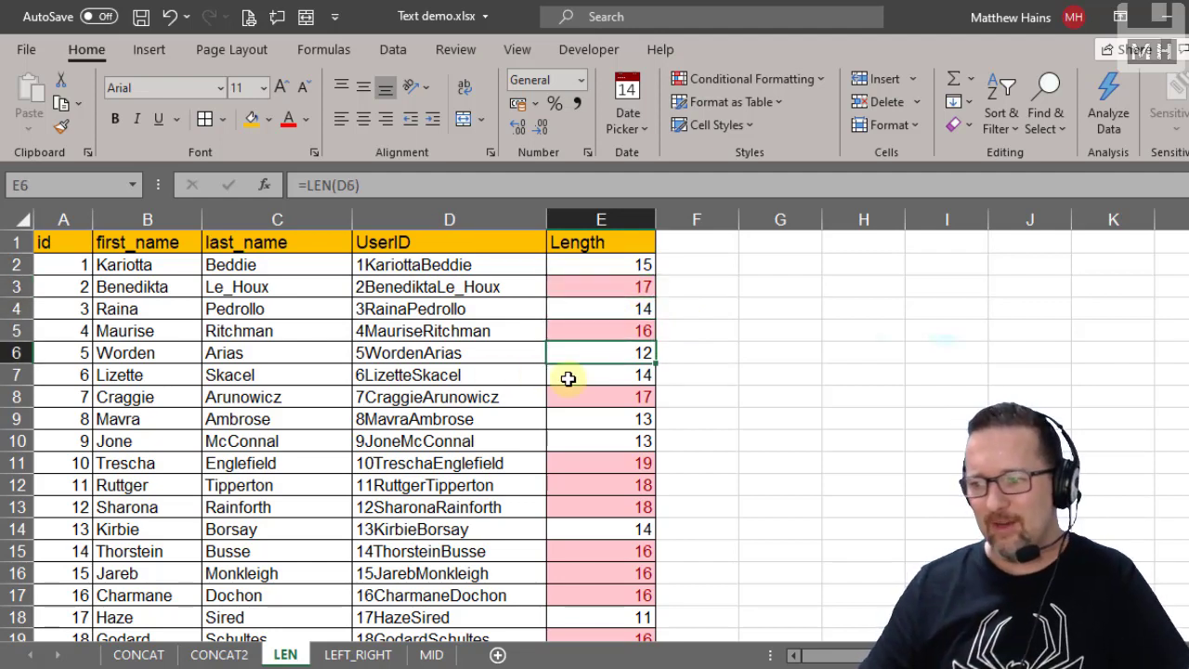
{"action": "left_click", "coordinate": [567, 376]}
{"action": "left_click", "coordinate": [576, 396]}
{"action": "left_click", "coordinate": [578, 417]}
{"action": "left_click", "coordinate": [582, 436]}
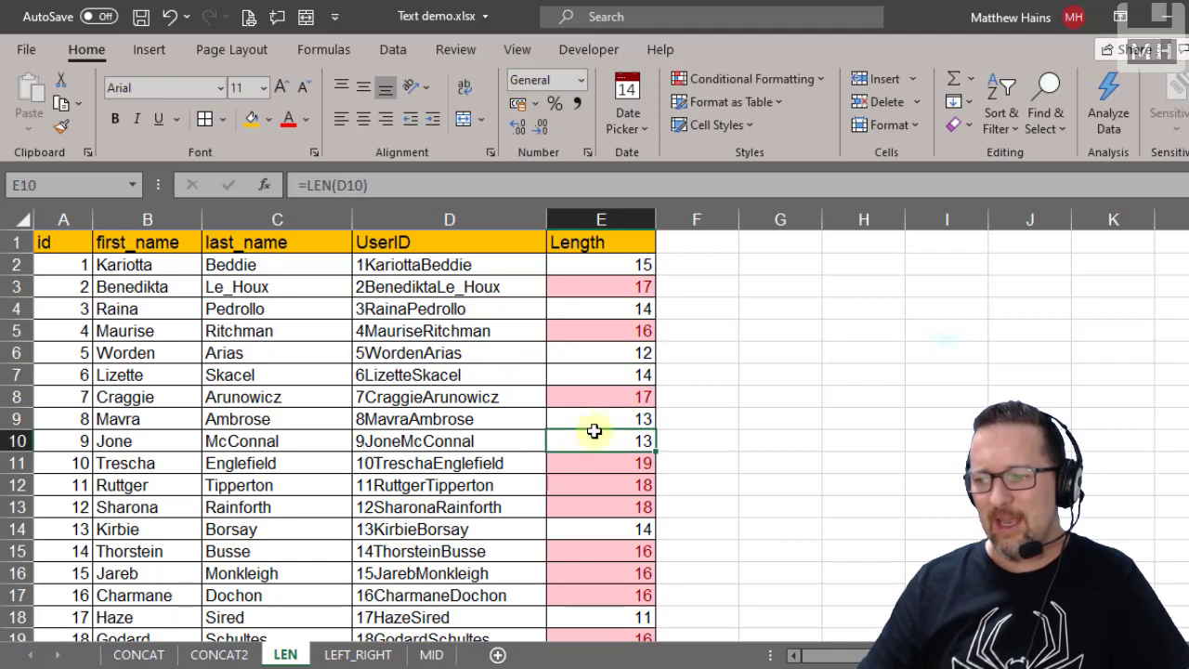
{"action": "left_click", "coordinate": [613, 419]}
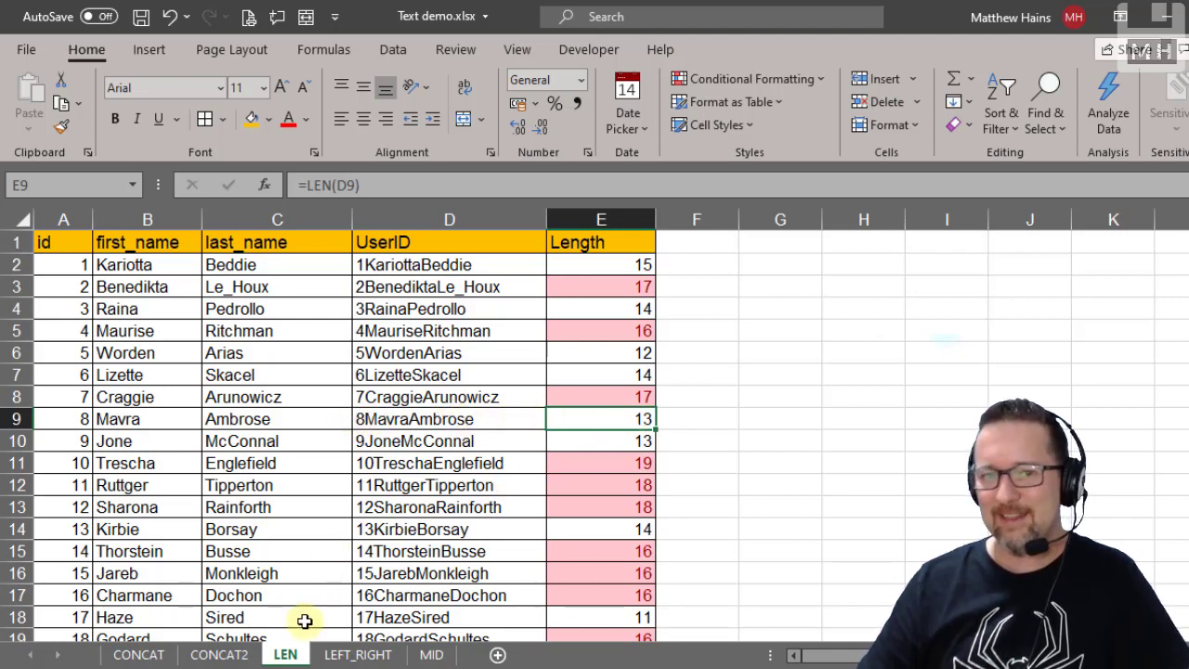
- Begin a LEFT formula in cell D2 of the LEFT_RIGHT sheet
{"action": "left_click", "coordinate": [360, 654]}
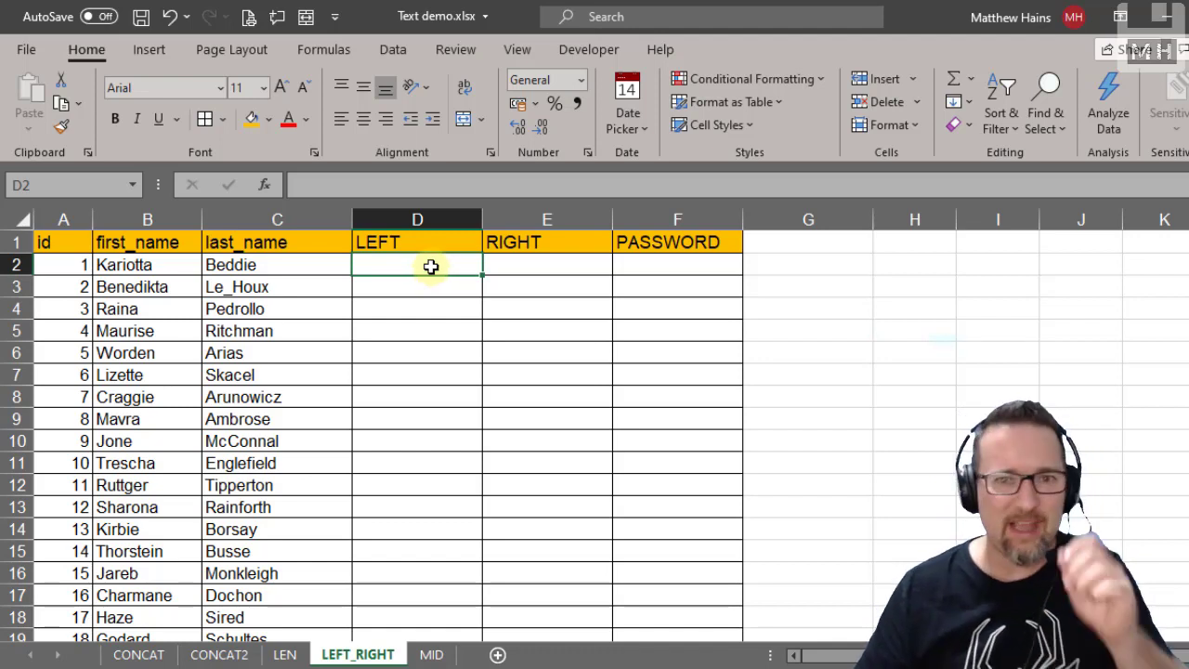
{"action": "type", "text": "=left"}
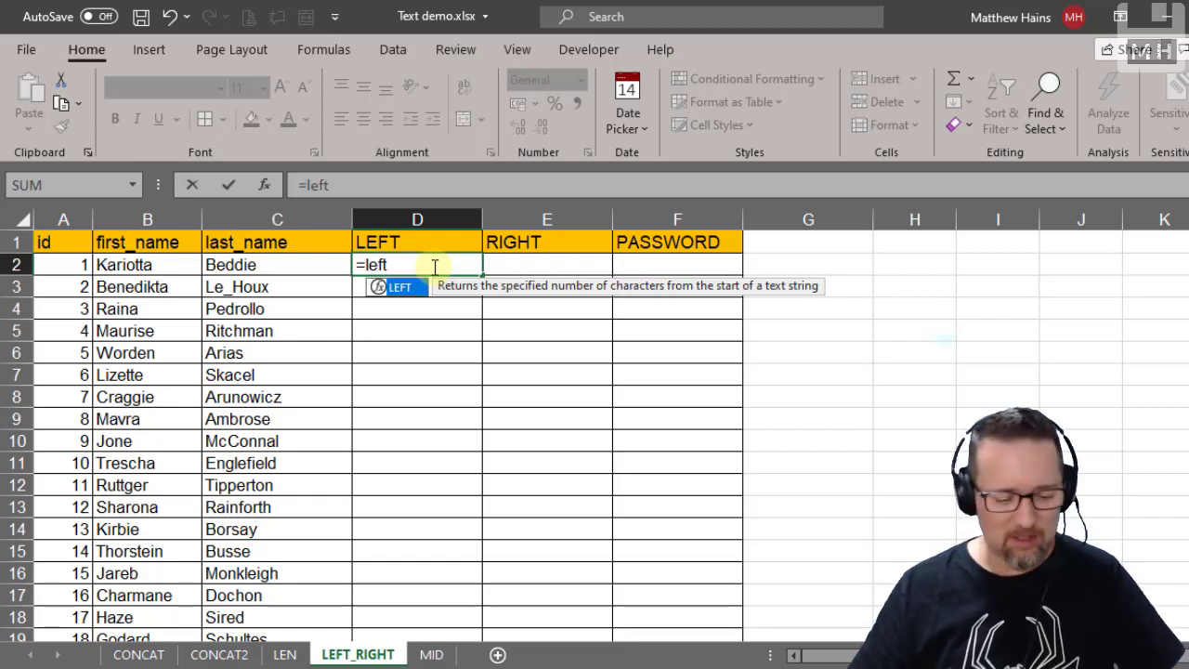
{"action": "key", "text": "Tab"}
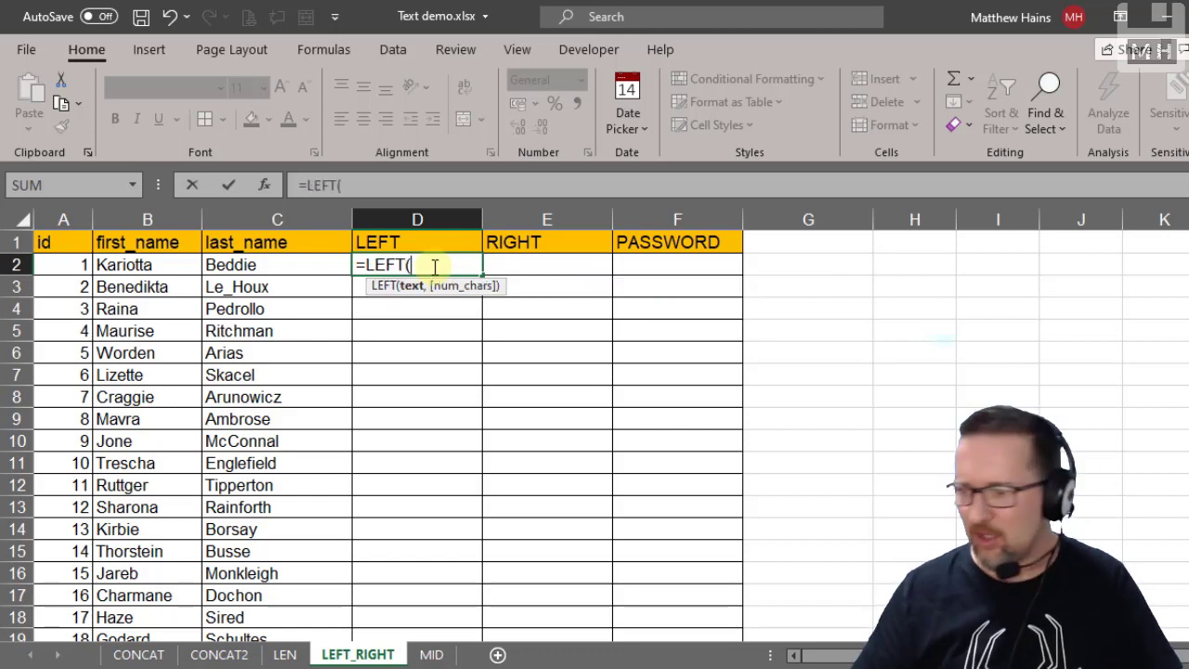
{"action": "left_click", "coordinate": [137, 265]}
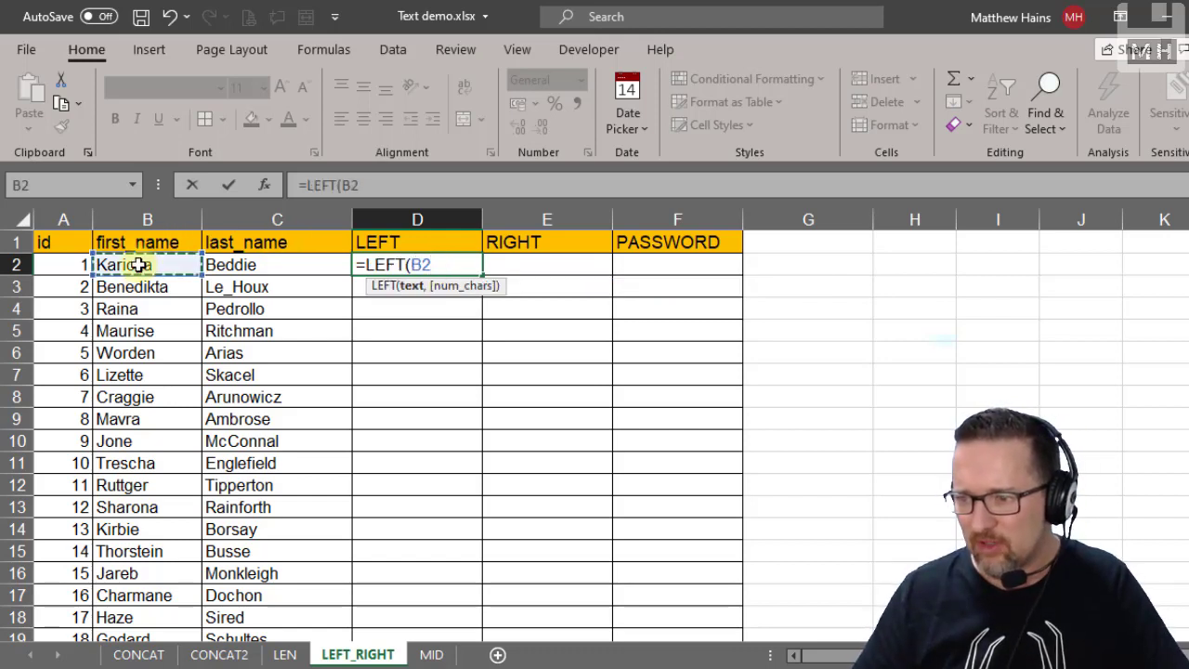
{"action": "left_click", "coordinate": [412, 288]}
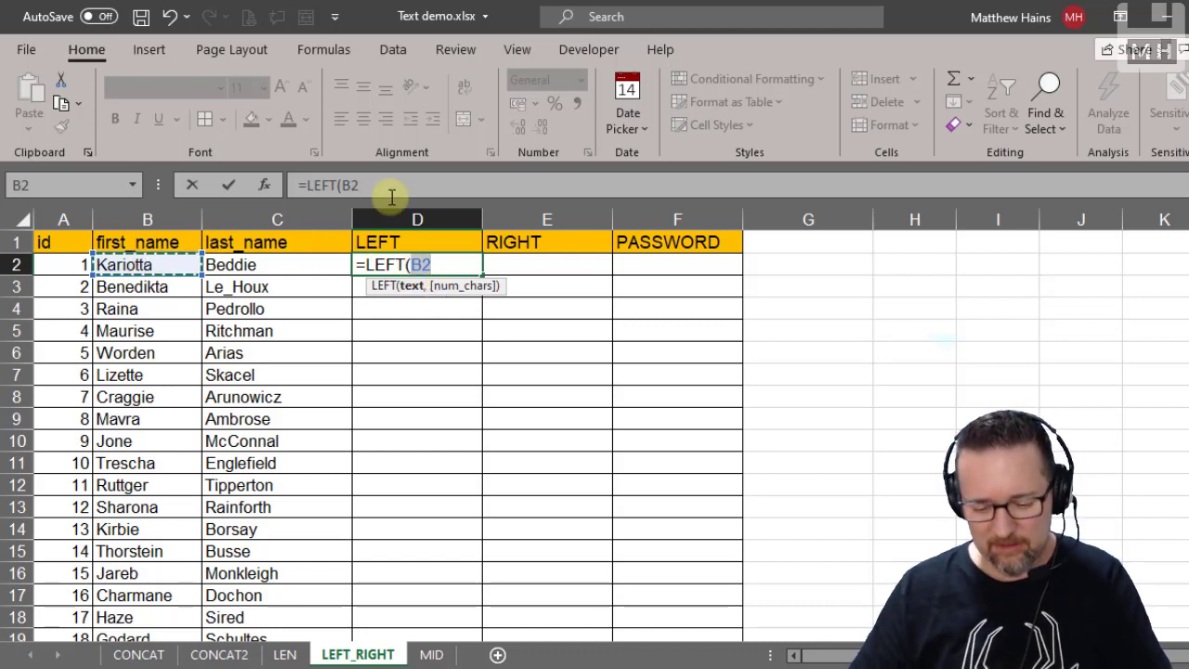
{"action": "type", "text": ","}
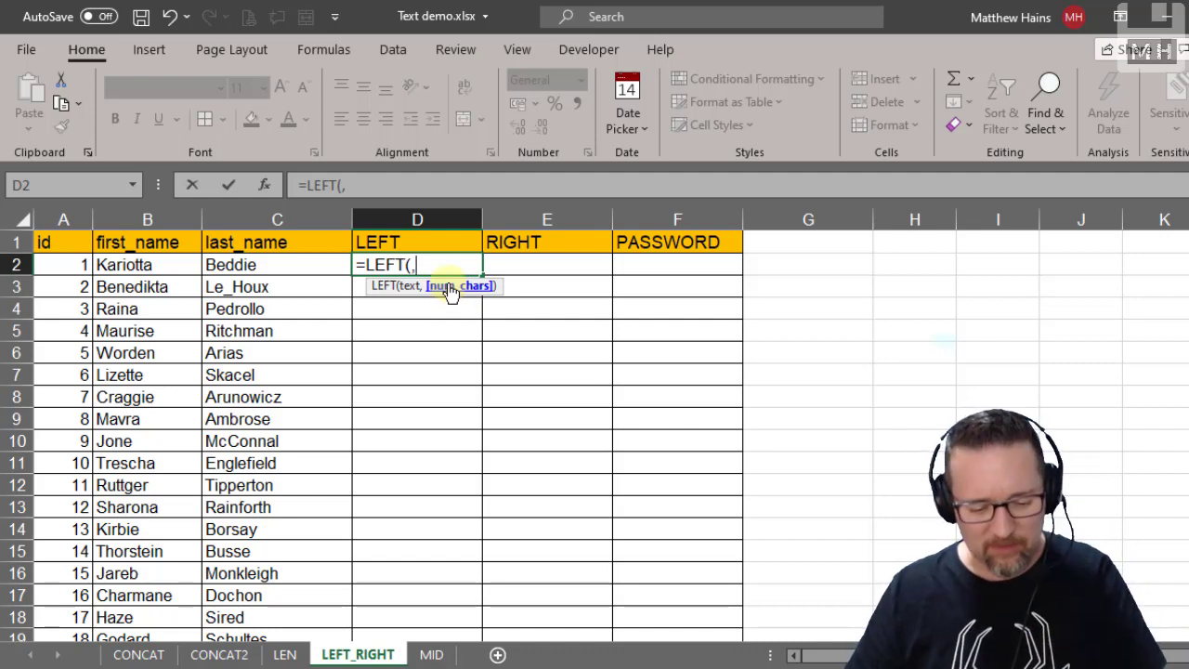
{"action": "type", "text": "3"}
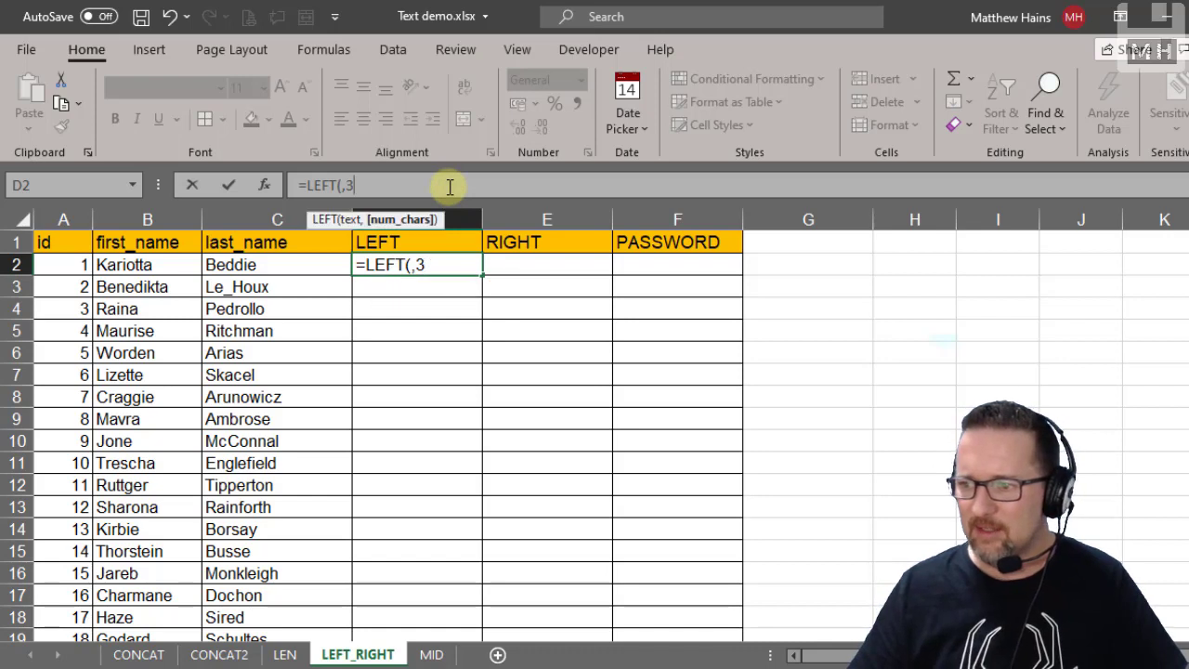
{"action": "key", "text": "BackSpace"}
{"action": "key", "text": "BackSpace"}
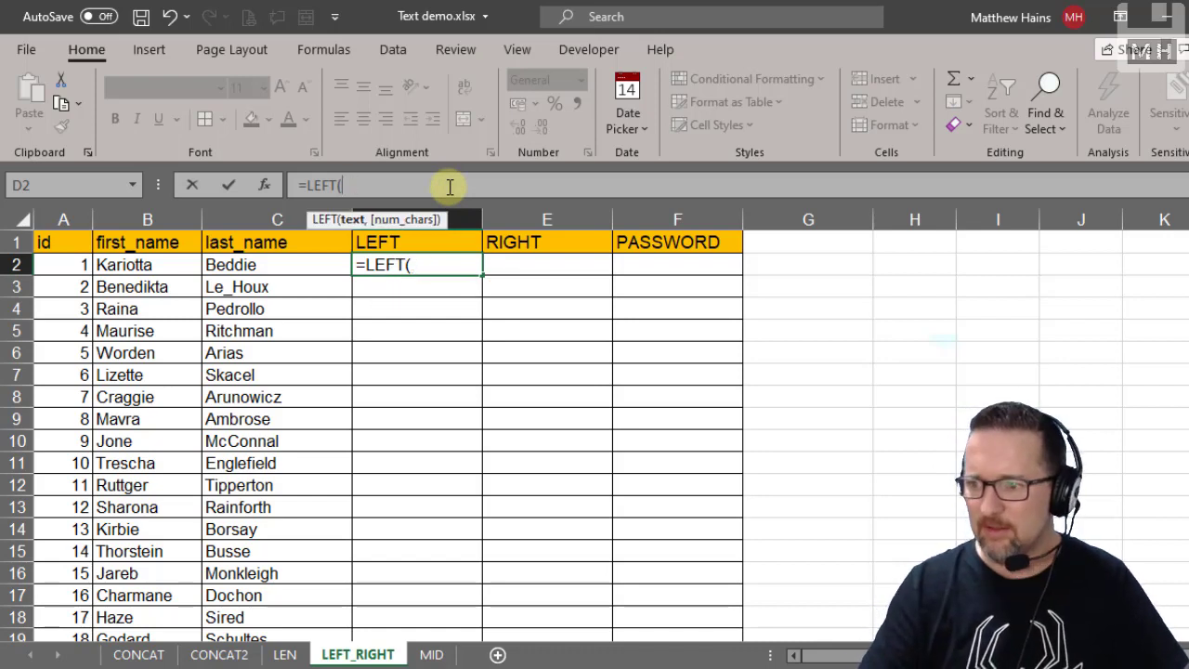
- Complete the formula in D2 as =LEFT(B2,3) to extract the first three characters of the first name
{"action": "left_click", "coordinate": [135, 265]}
{"action": "type", "text": ","}
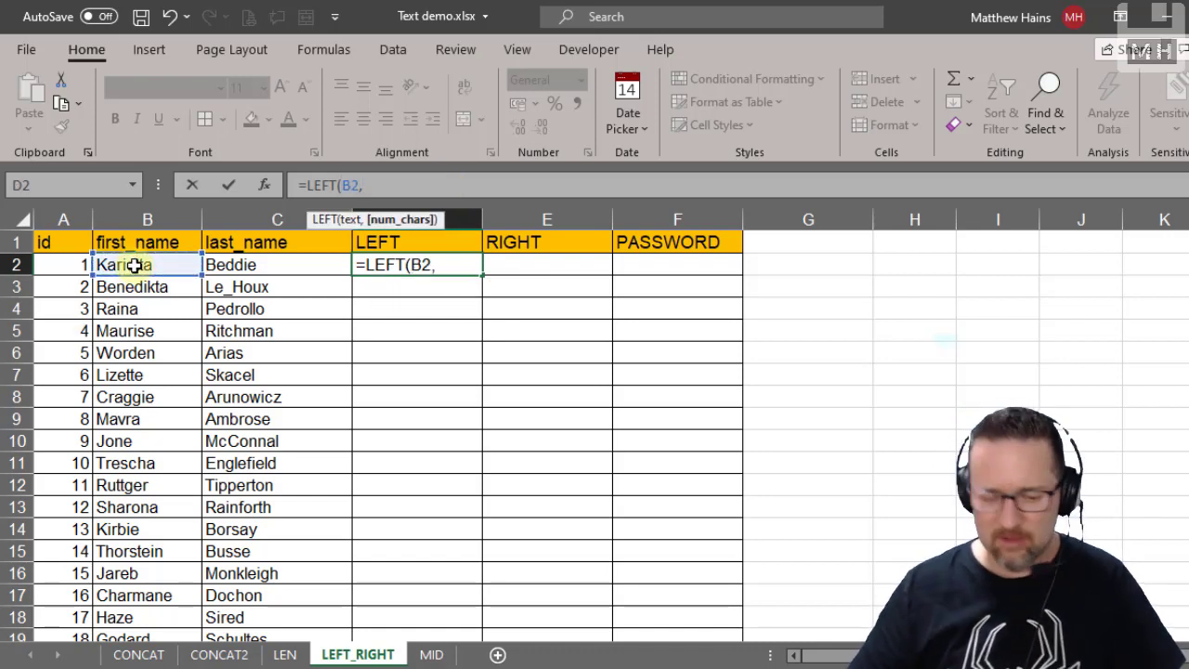
{"action": "type", "text": "3"}
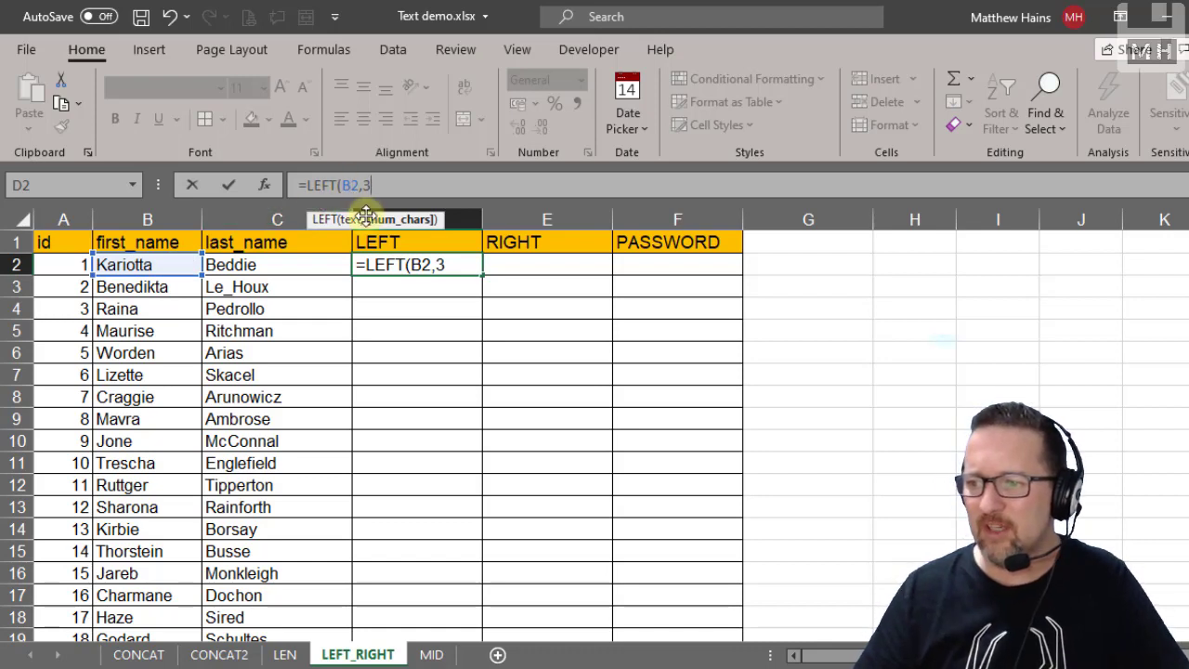
{"action": "left_click", "coordinate": [351, 220]}
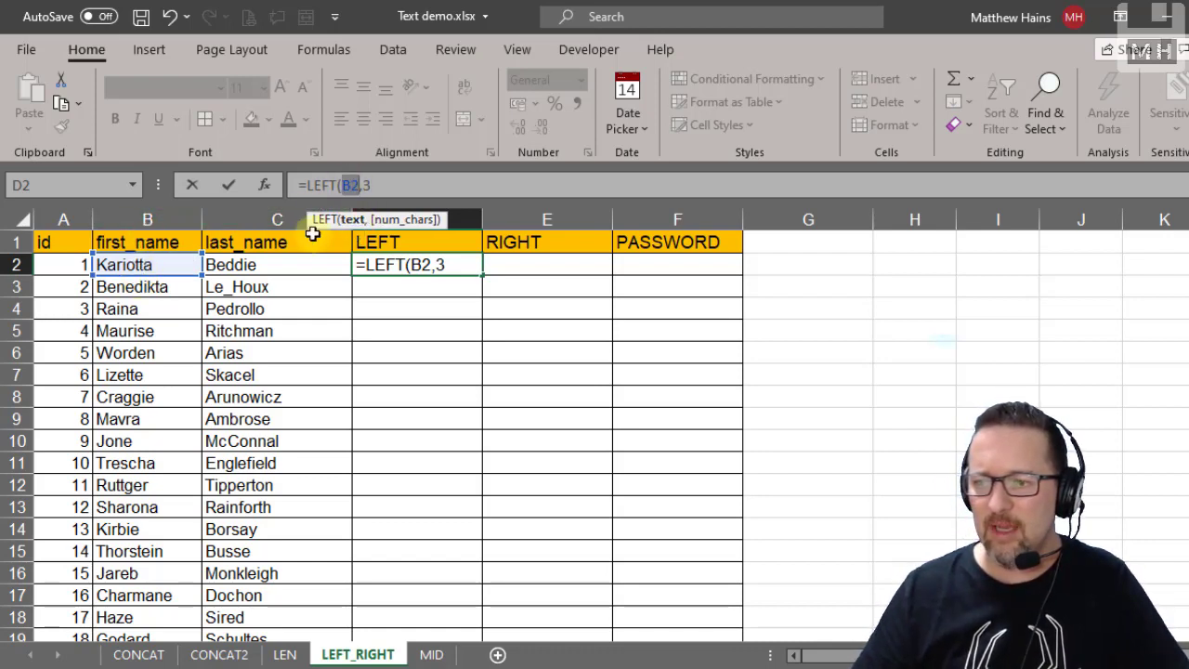
{"action": "left_click", "coordinate": [405, 220]}
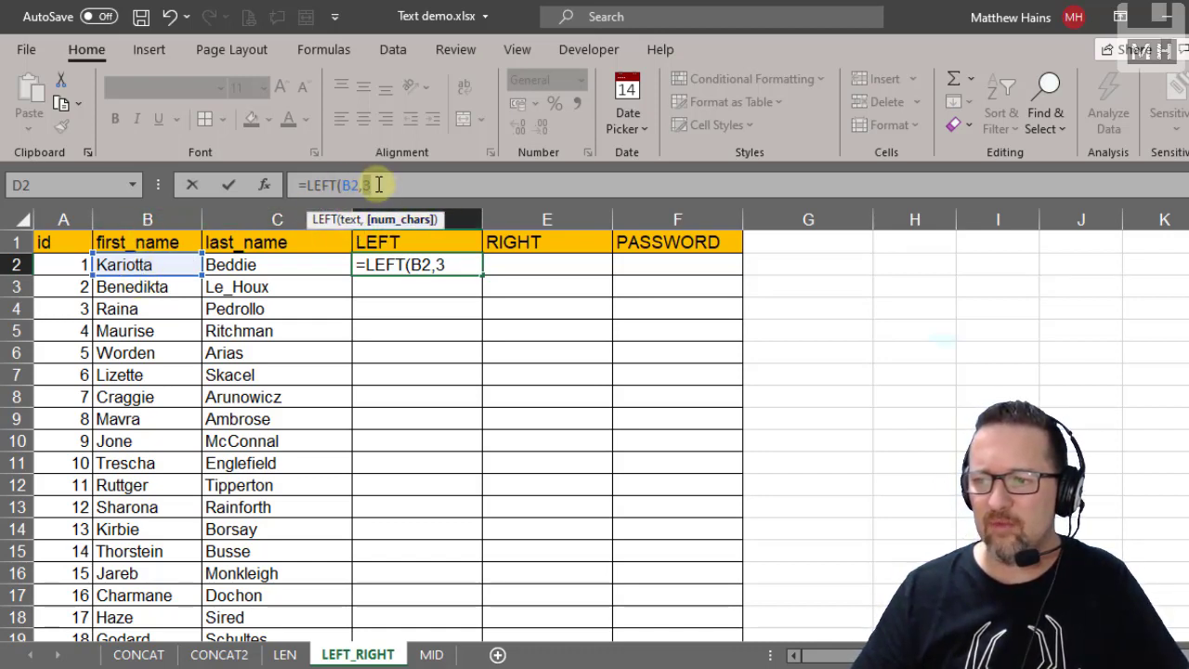
{"action": "type", "text": ")"}
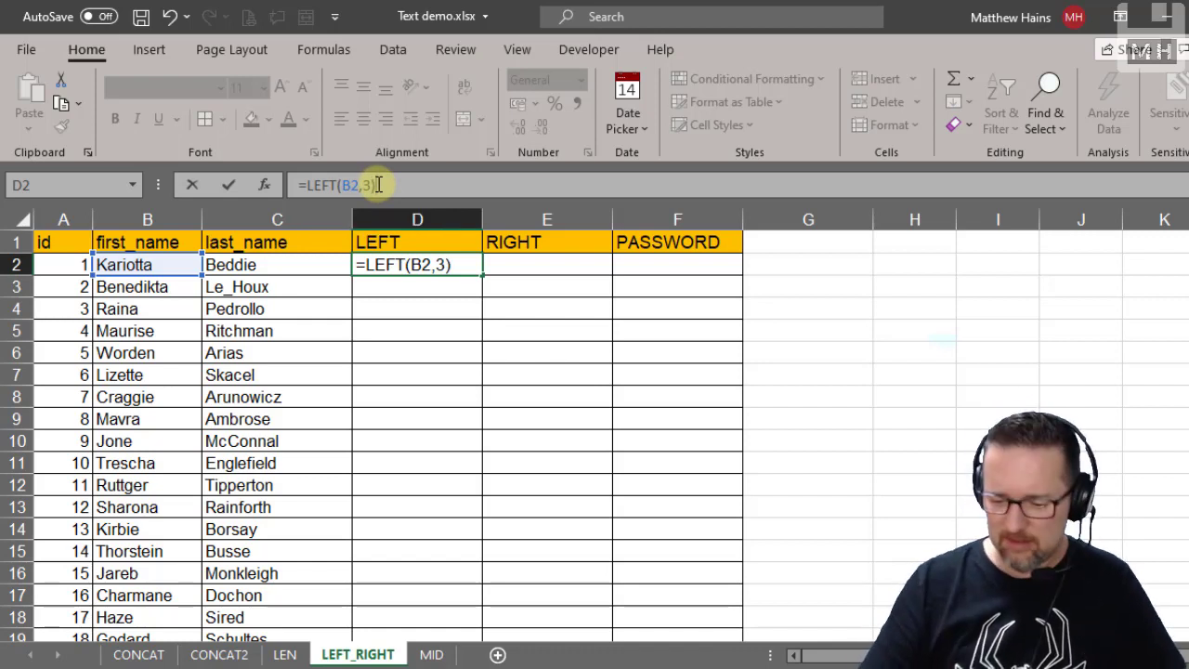
{"action": "key", "text": "ctrl+Return"}
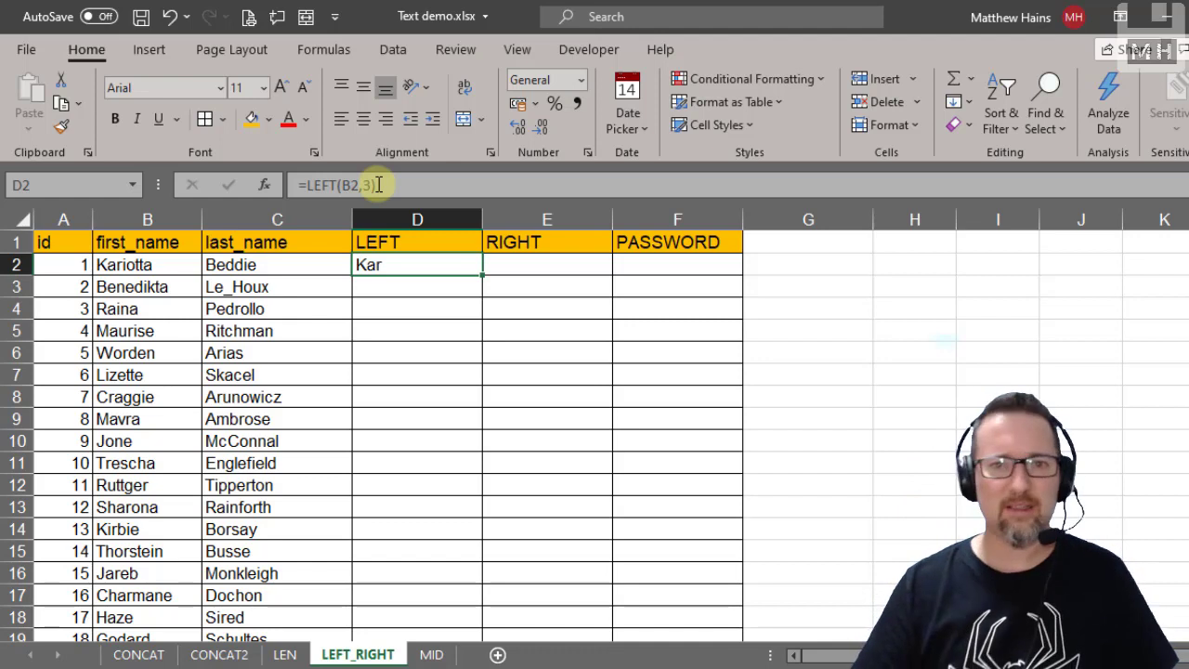
- Enter =RIGHT(C2,3) in E2 to extract the last three characters of the last name
{"action": "left_click", "coordinate": [551, 266]}
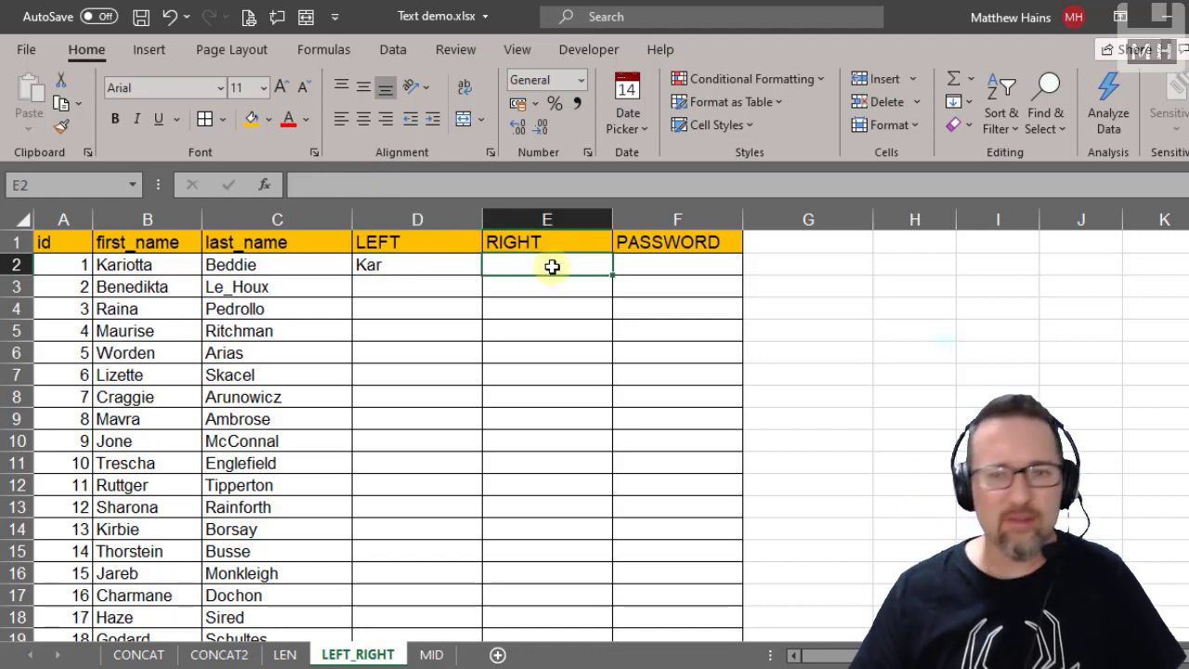
{"action": "type", "text": "=right"}
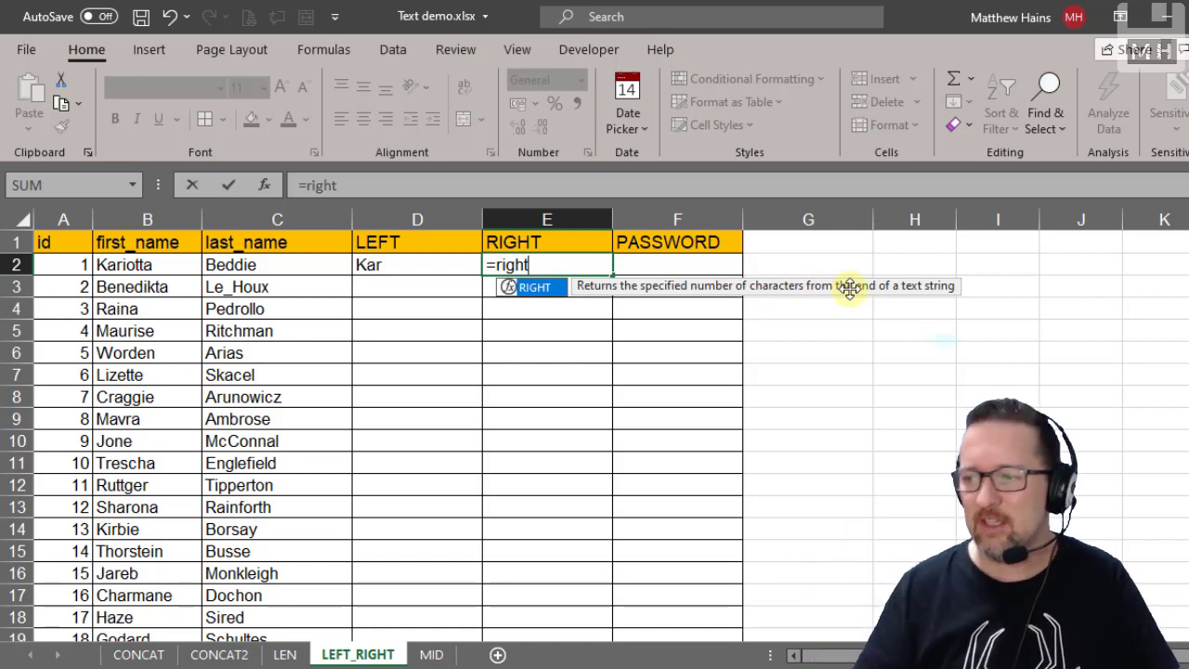
{"action": "key", "text": "Tab"}
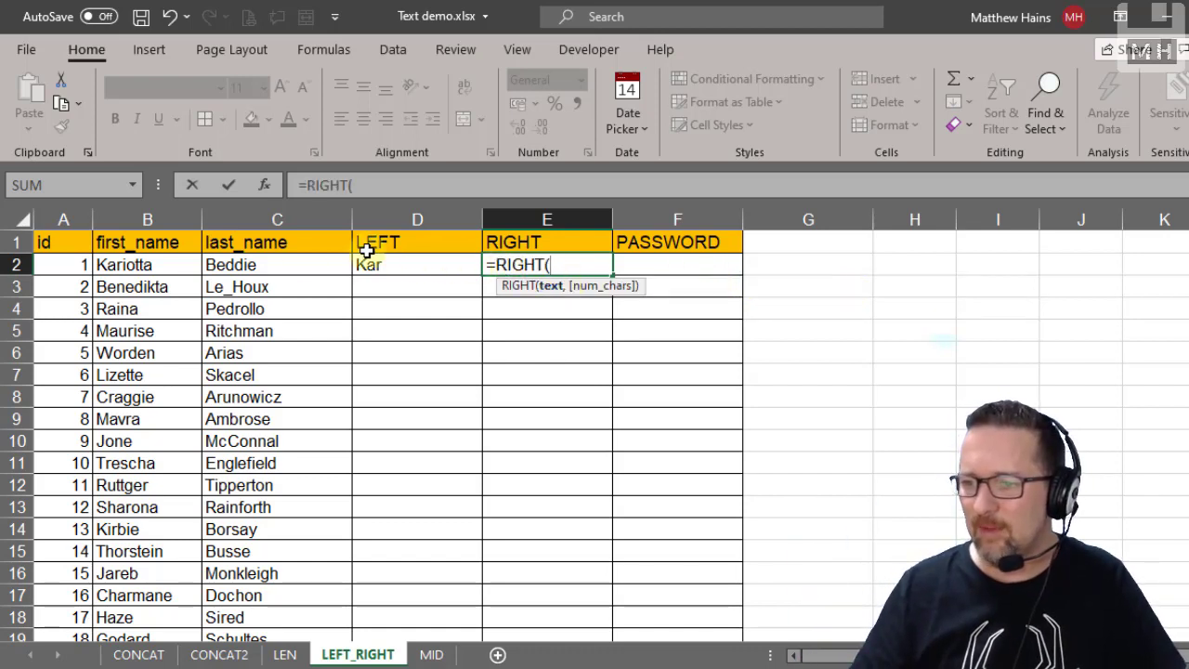
{"action": "left_click", "coordinate": [264, 267]}
{"action": "type", "text": ","}
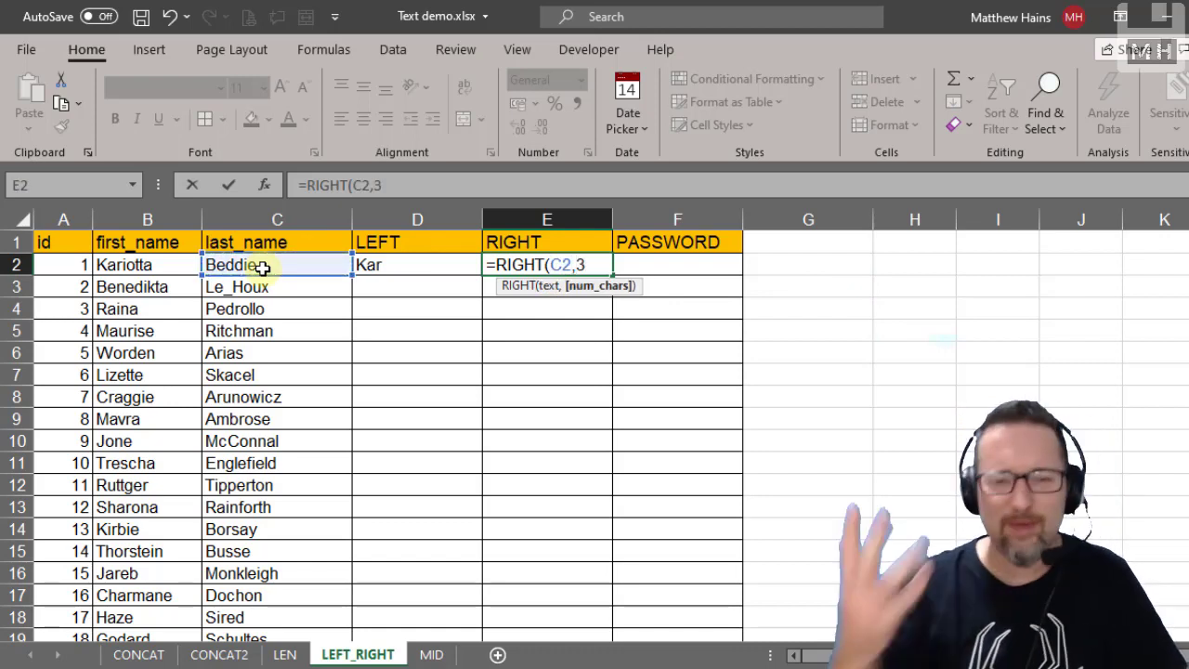
{"action": "type", "text": "3)"}
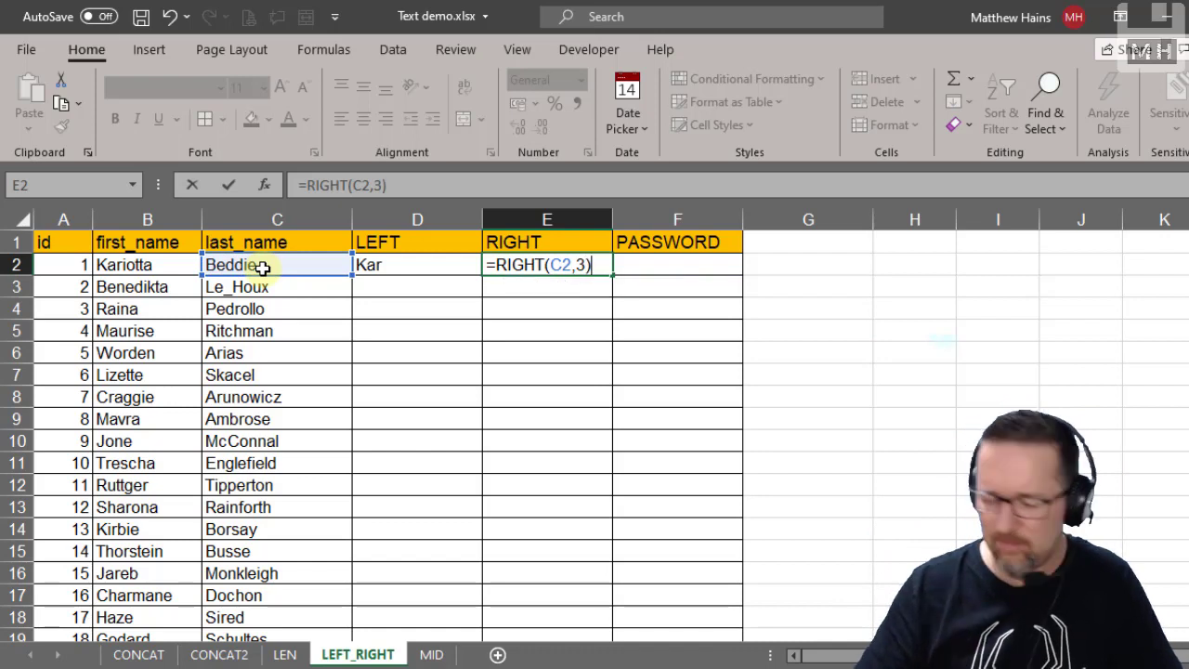
{"action": "key", "text": "Return"}
{"action": "key", "text": "Up"}
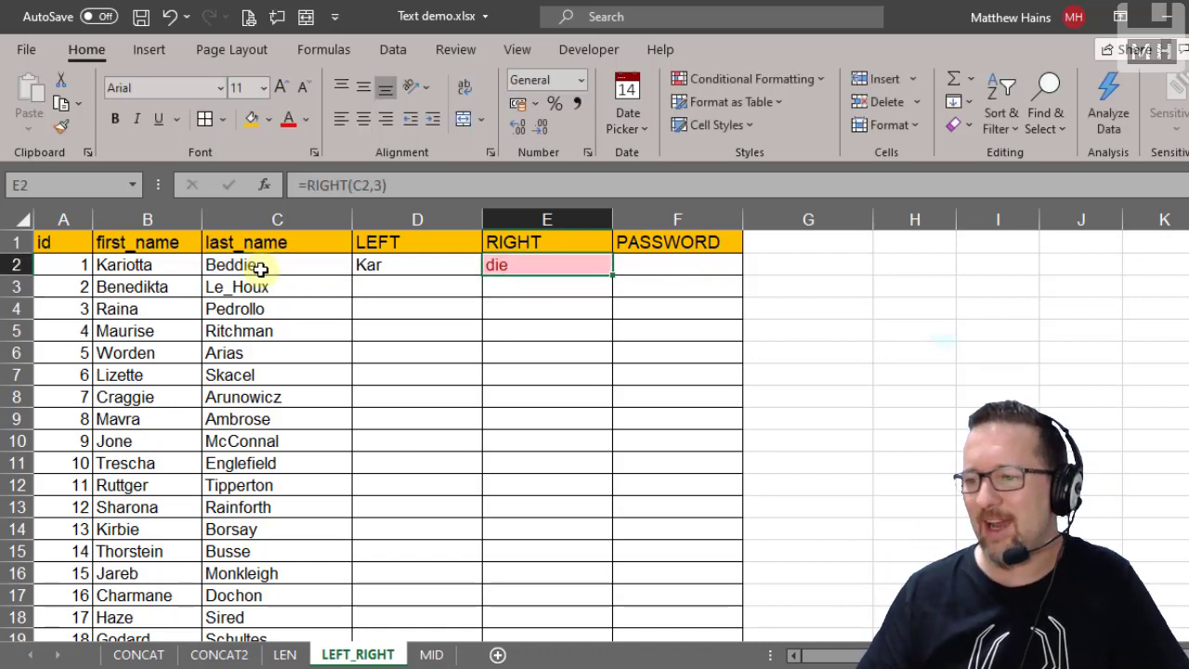
- Clear the conditional formatting rules from column E
{"action": "left_click", "coordinate": [573, 219]}
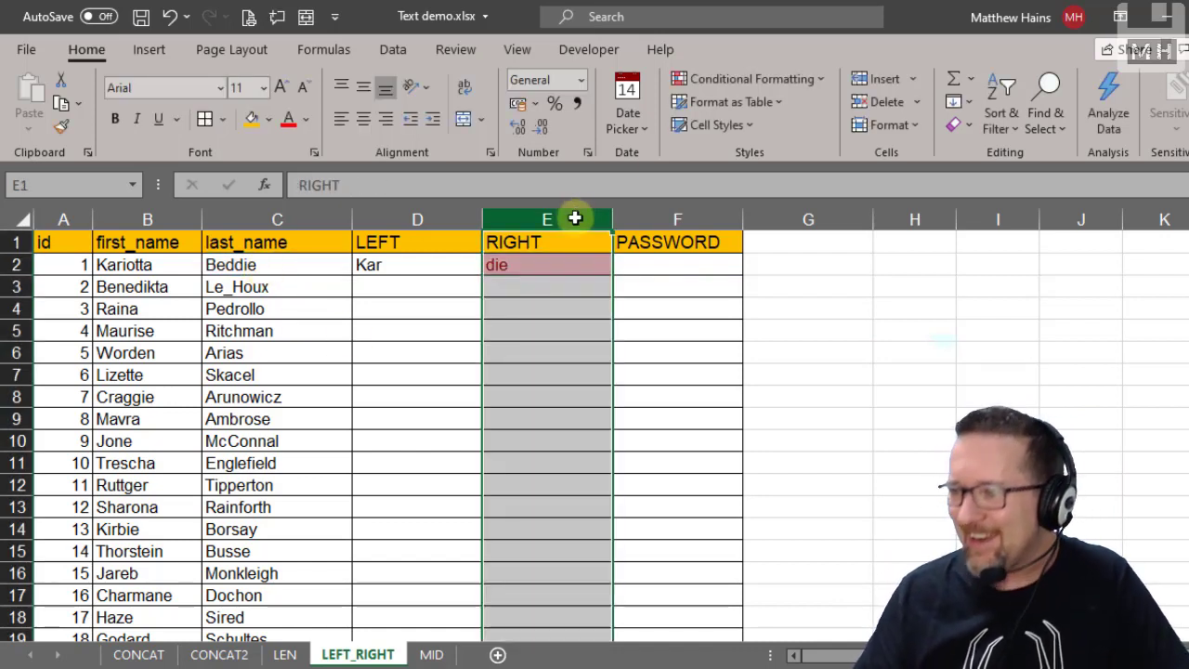
{"action": "left_click", "coordinate": [747, 78]}
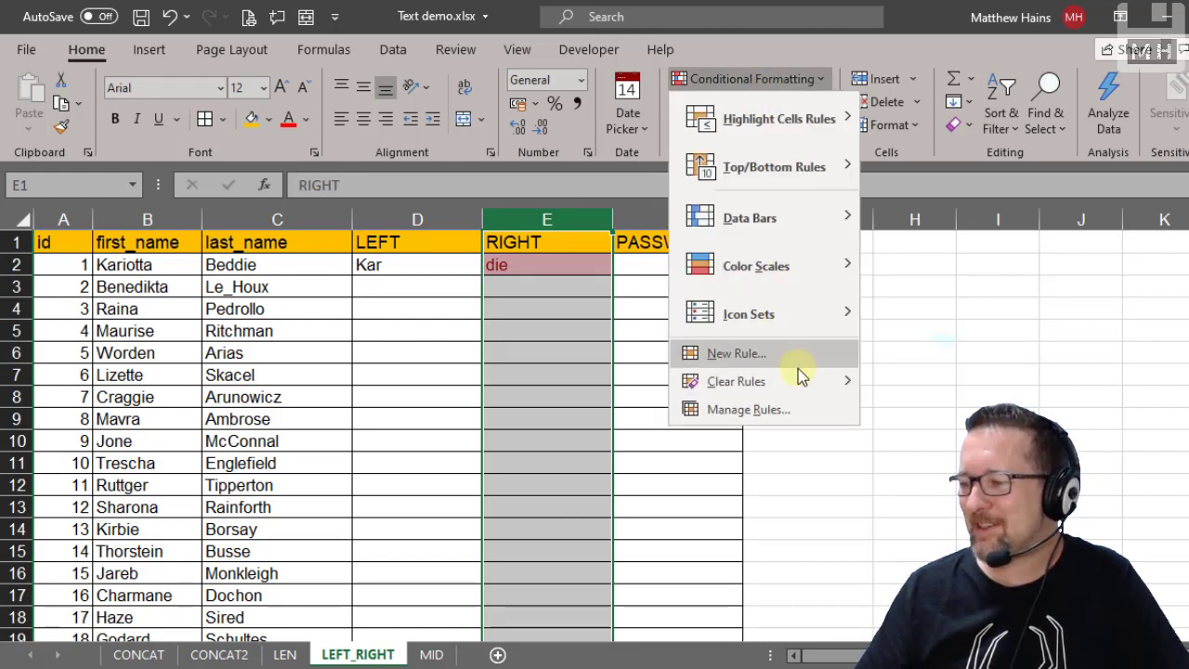
{"action": "mouse_move", "coordinate": [797, 379]}
{"action": "left_click", "coordinate": [918, 384]}
{"action": "left_click", "coordinate": [903, 352]}
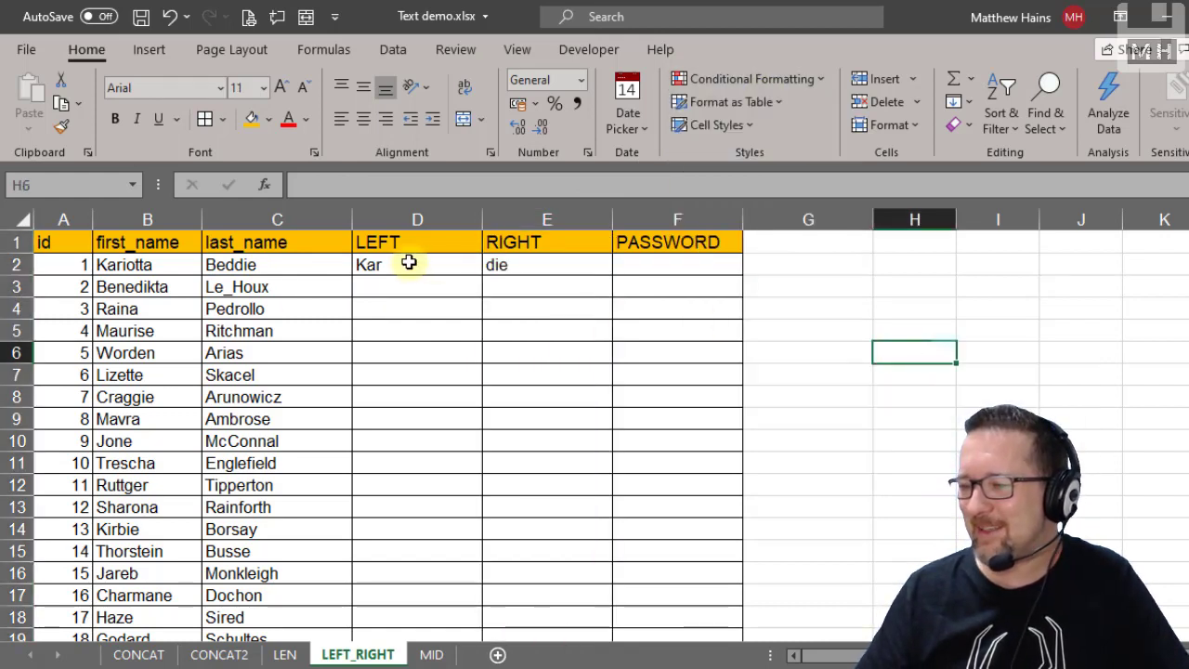
{"action": "left_click", "coordinate": [545, 269]}
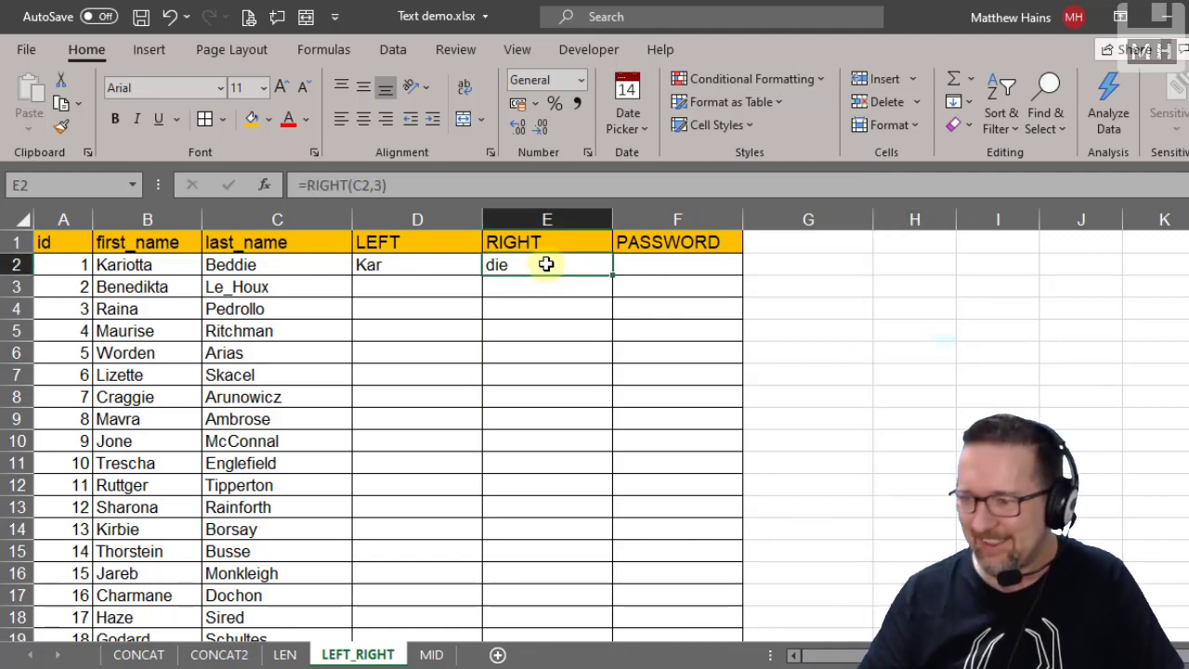
- Enter =CONCAT(A2,D2,E2) in F2 to build the PASSWORD value from the id and the LEFT and RIGHT results
{"action": "left_click", "coordinate": [669, 265]}
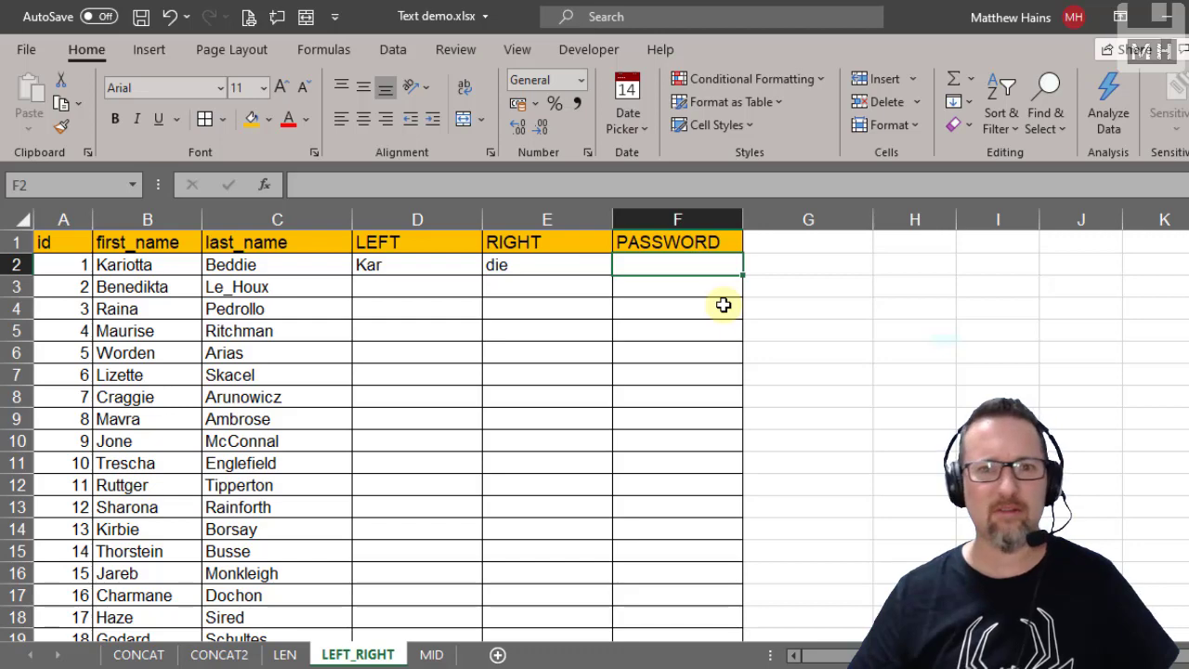
{"action": "type", "text": "=concat"}
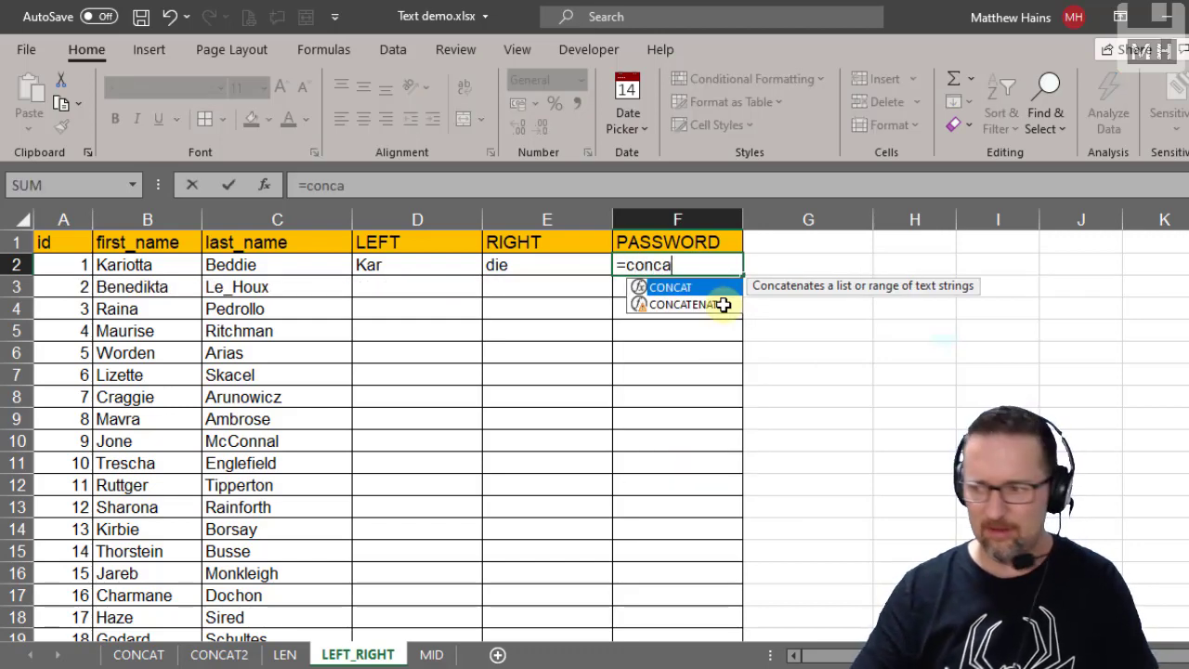
{"action": "key", "text": "Tab"}
{"action": "left_click", "coordinate": [69, 271]}
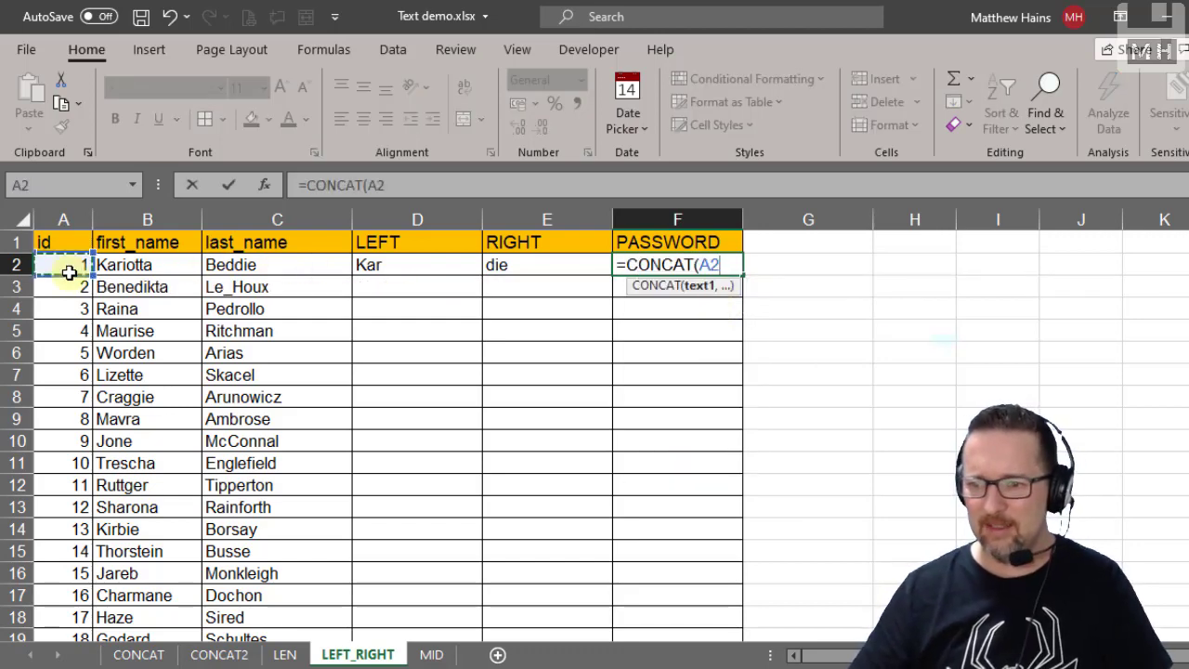
{"action": "type", "text": ","}
{"action": "left_click", "coordinate": [390, 266]}
{"action": "type", "text": ","}
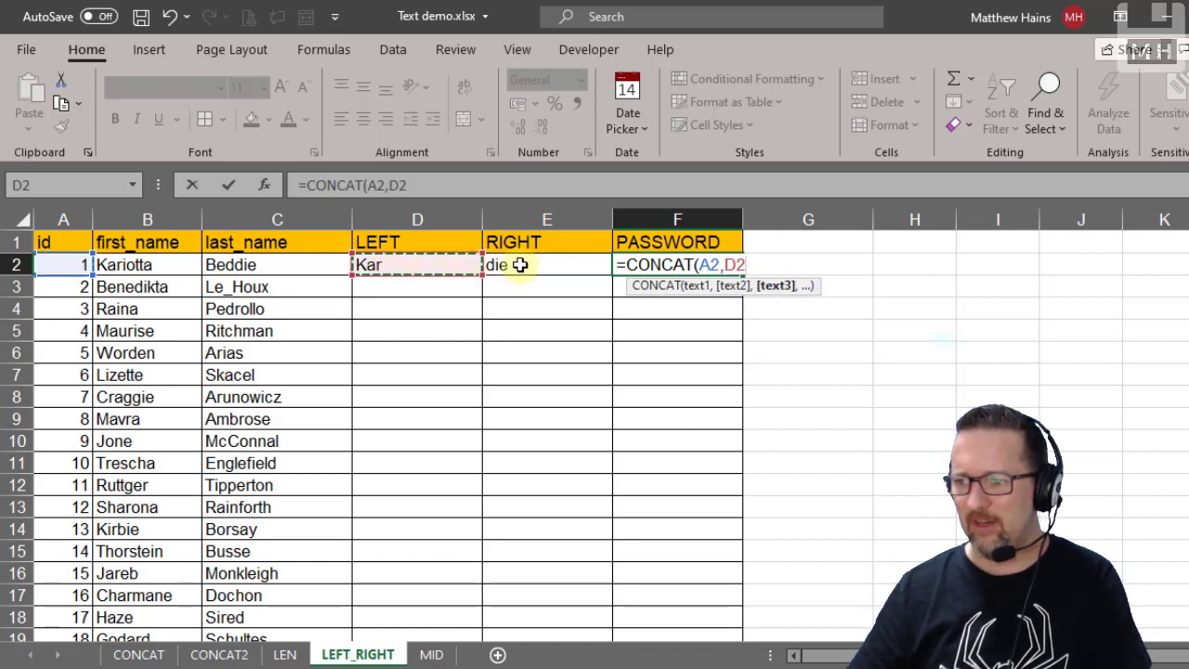
{"action": "left_click", "coordinate": [525, 264]}
{"action": "key", "text": "ctrl+Return"}
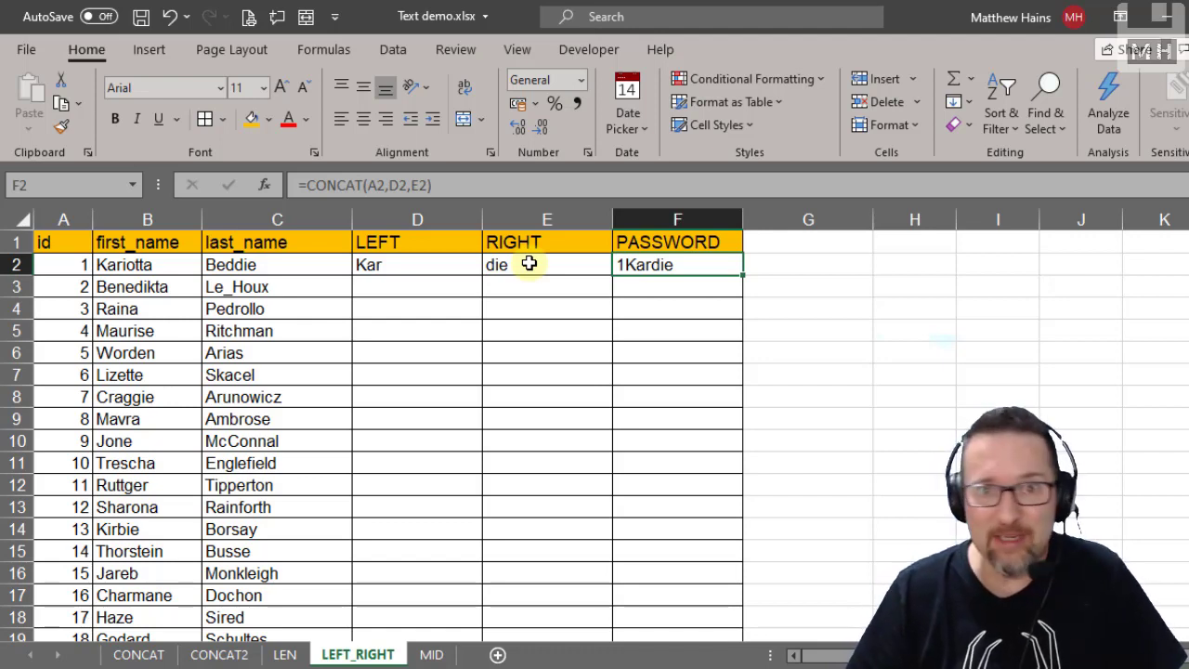
- Fill the LEFT, RIGHT and PASSWORD formulas in D2:F2 down through all the data rows
{"action": "left_click", "coordinate": [433, 266]}
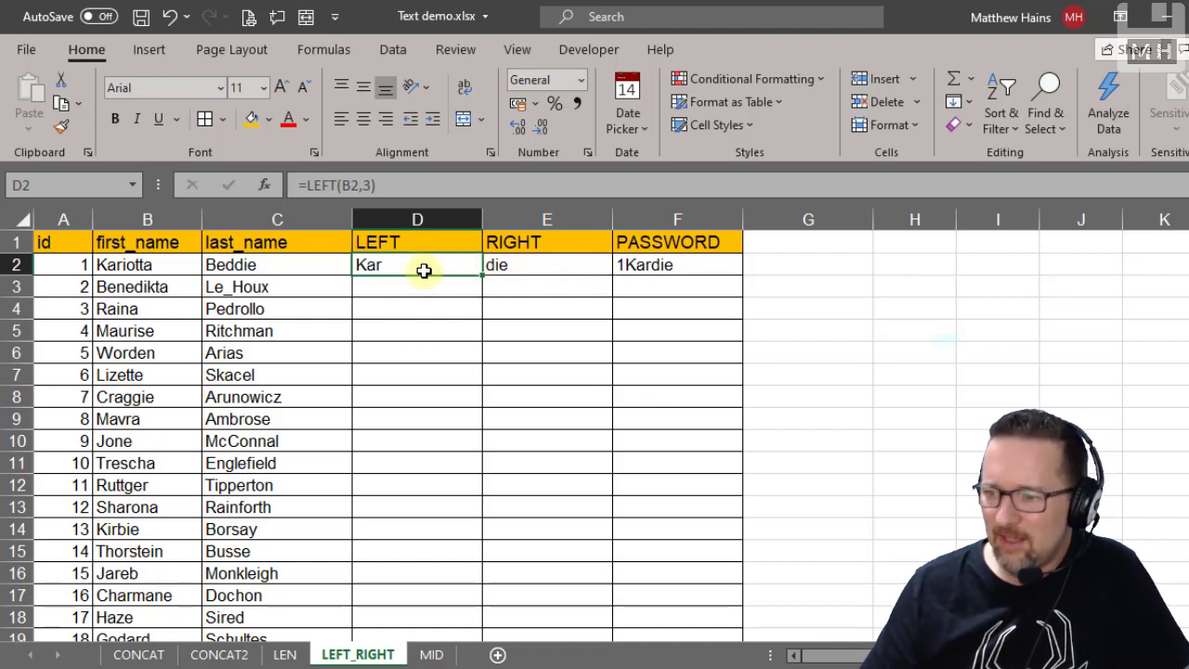
{"action": "left_click_drag", "start_coordinate": [421, 268], "coordinate": [654, 266]}
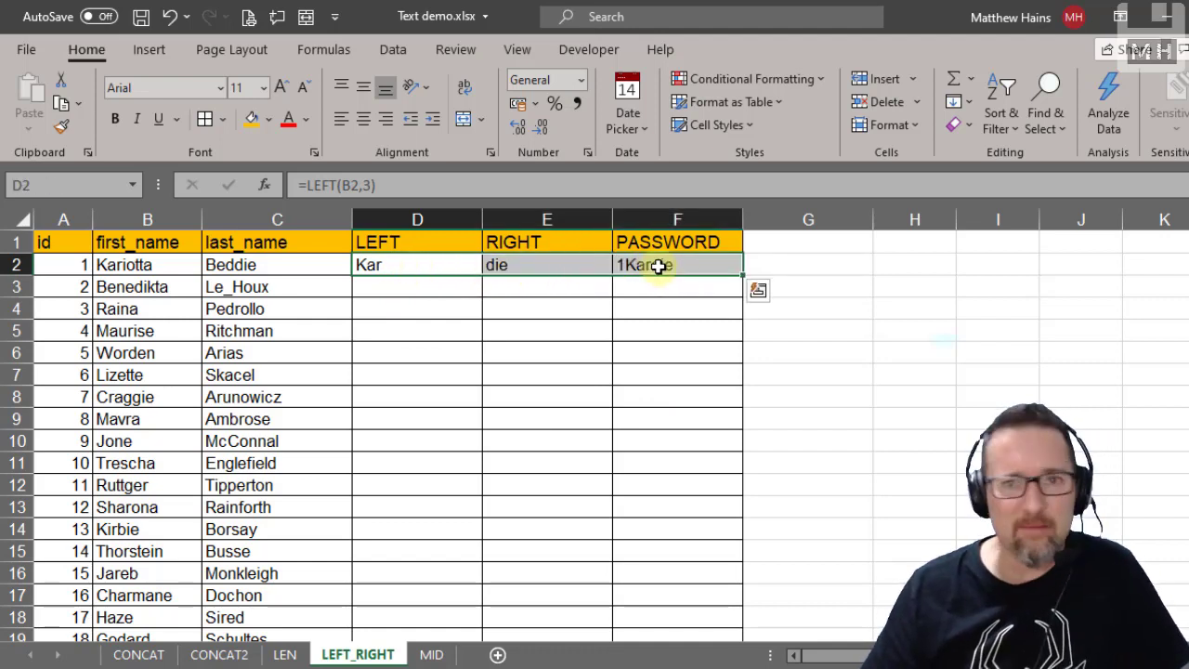
{"action": "double_click", "coordinate": [744, 276]}
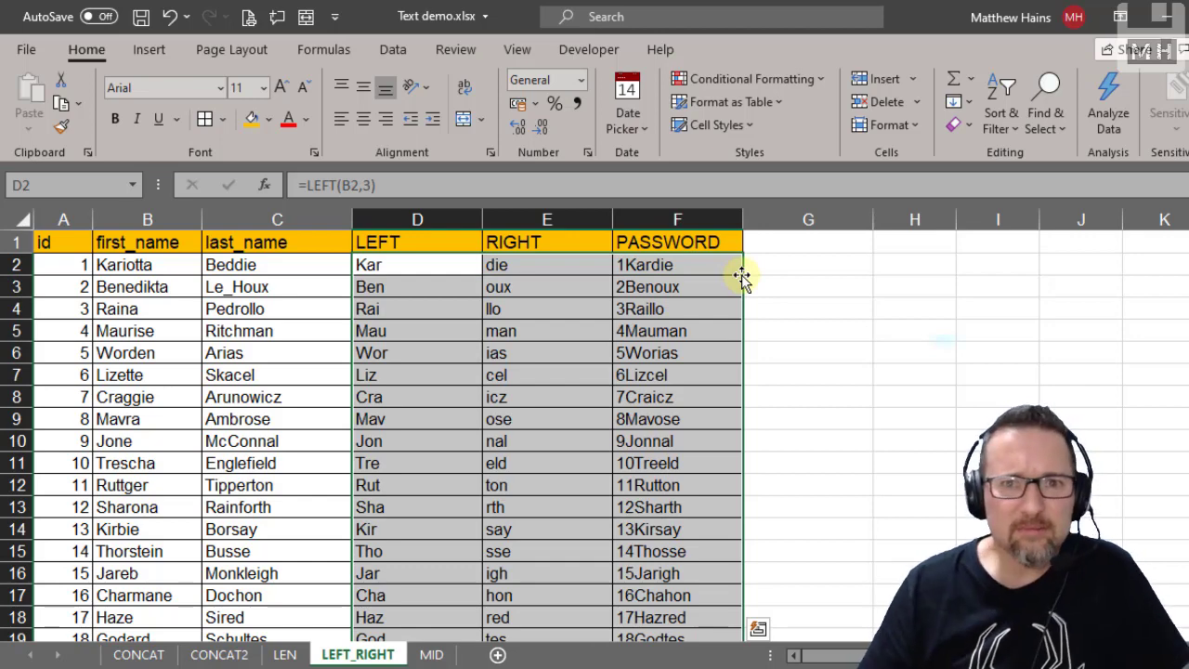
{"action": "left_click", "coordinate": [818, 352]}
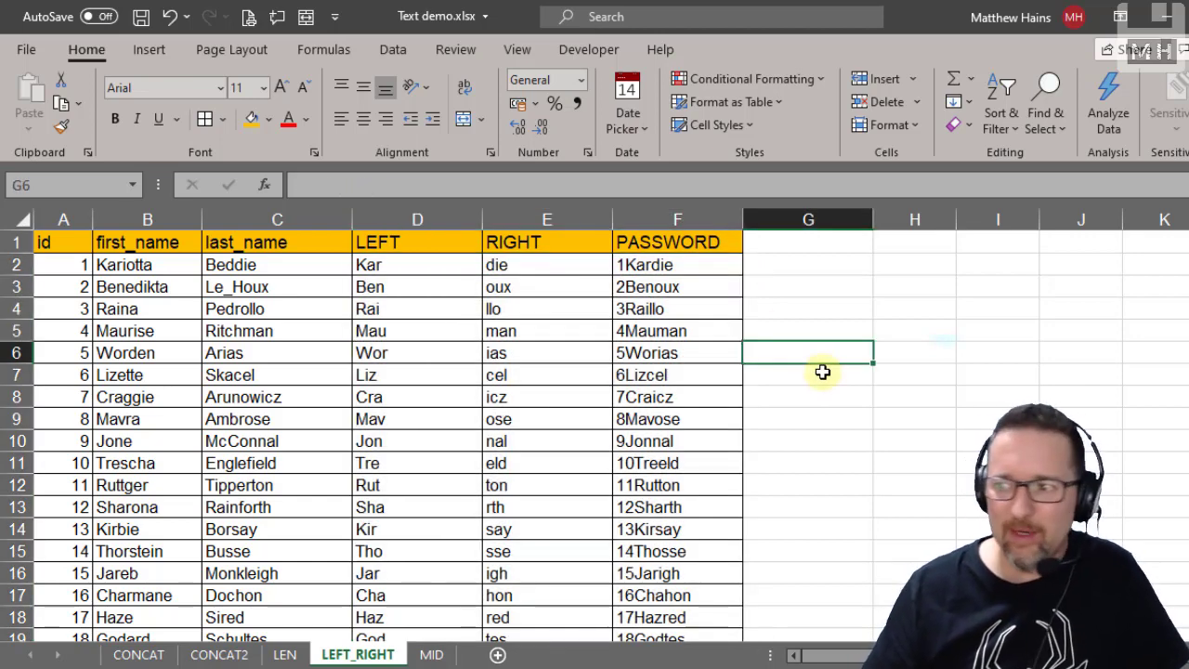
- Check the CONCAT formulas in the PASSWORD column at rows 2, 3, 5 and 8
{"action": "left_click", "coordinate": [668, 264]}
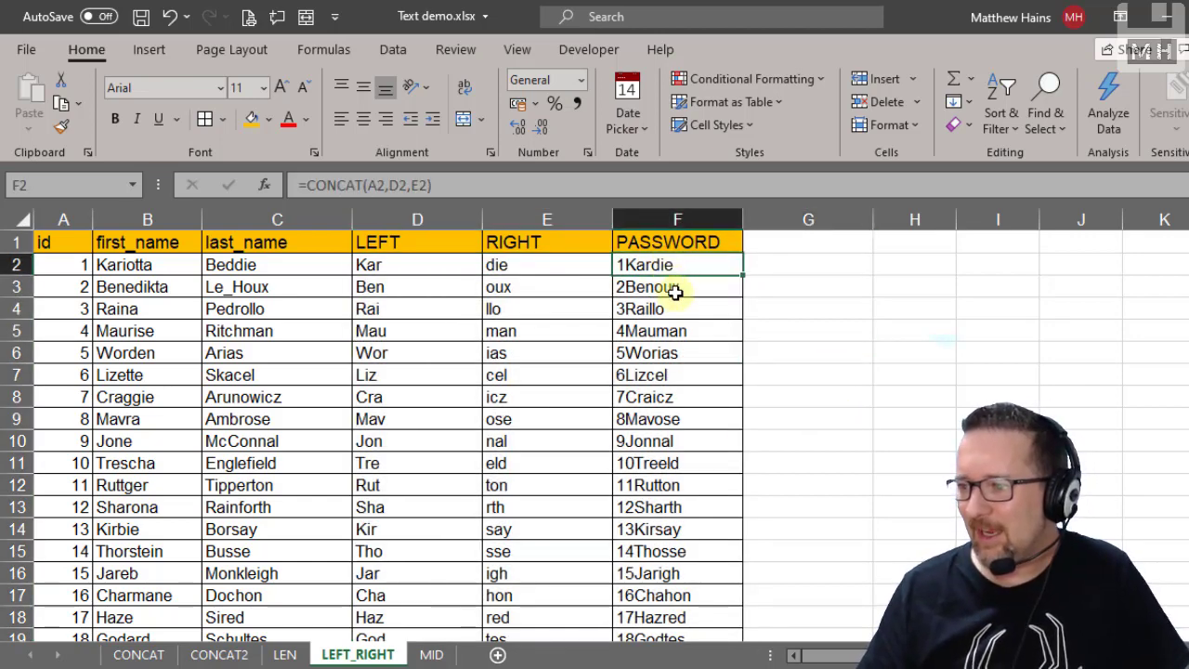
{"action": "left_click", "coordinate": [674, 292]}
{"action": "left_click", "coordinate": [677, 331]}
{"action": "left_click", "coordinate": [679, 396]}
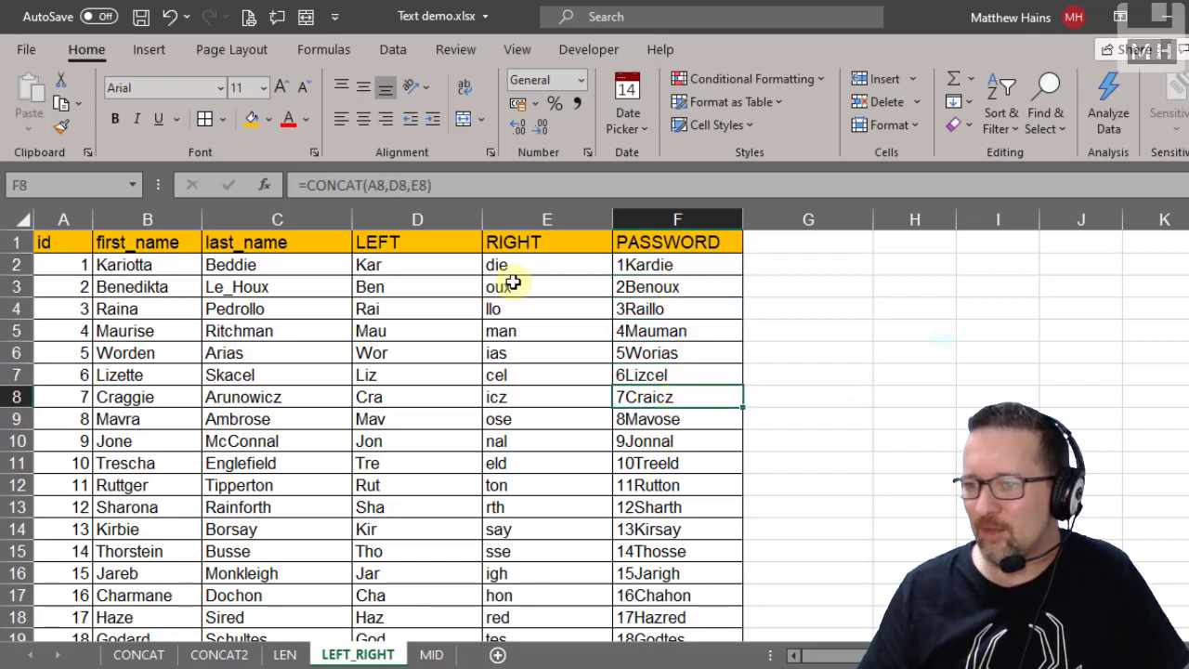
- Review the text and num_chars arguments of the LEFT formula in D2 and the RIGHT formula in E2, plus the CONCAT formula in F2
{"action": "left_click", "coordinate": [438, 268]}
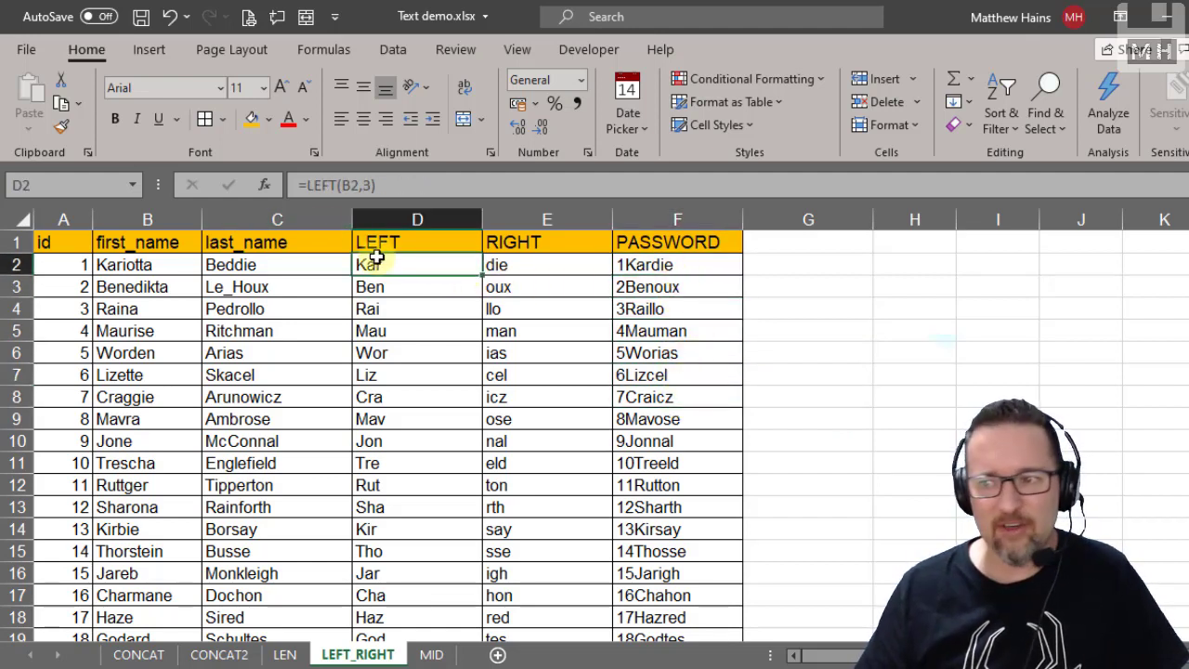
{"action": "left_click", "coordinate": [343, 185]}
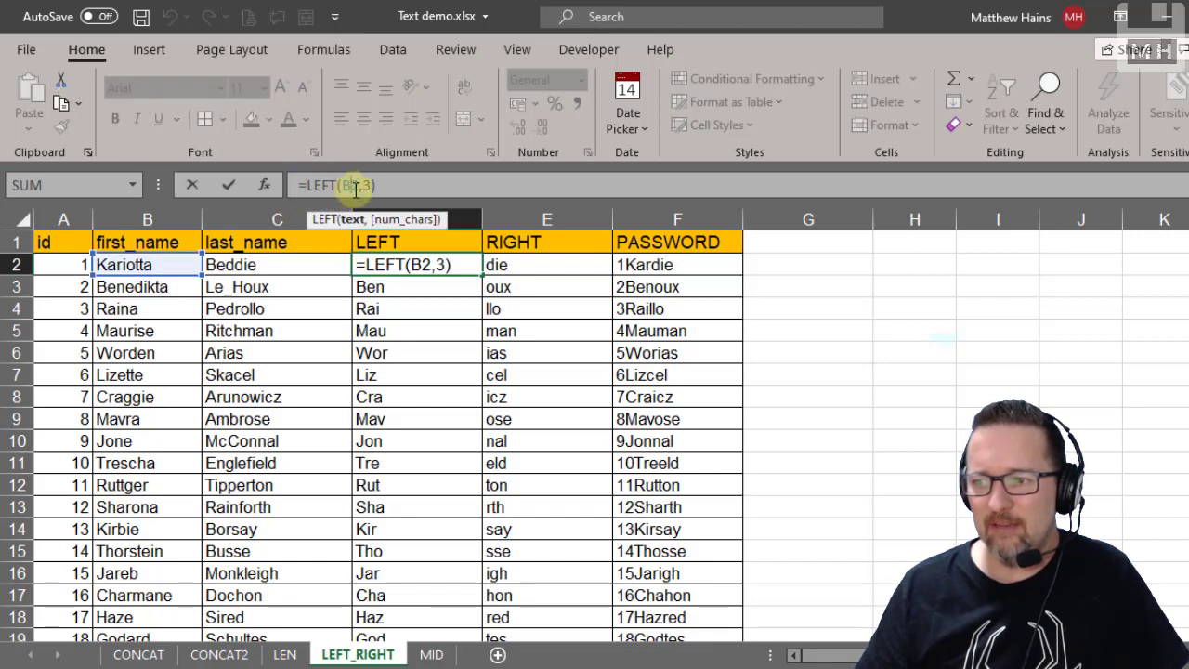
{"action": "left_click", "coordinate": [357, 223]}
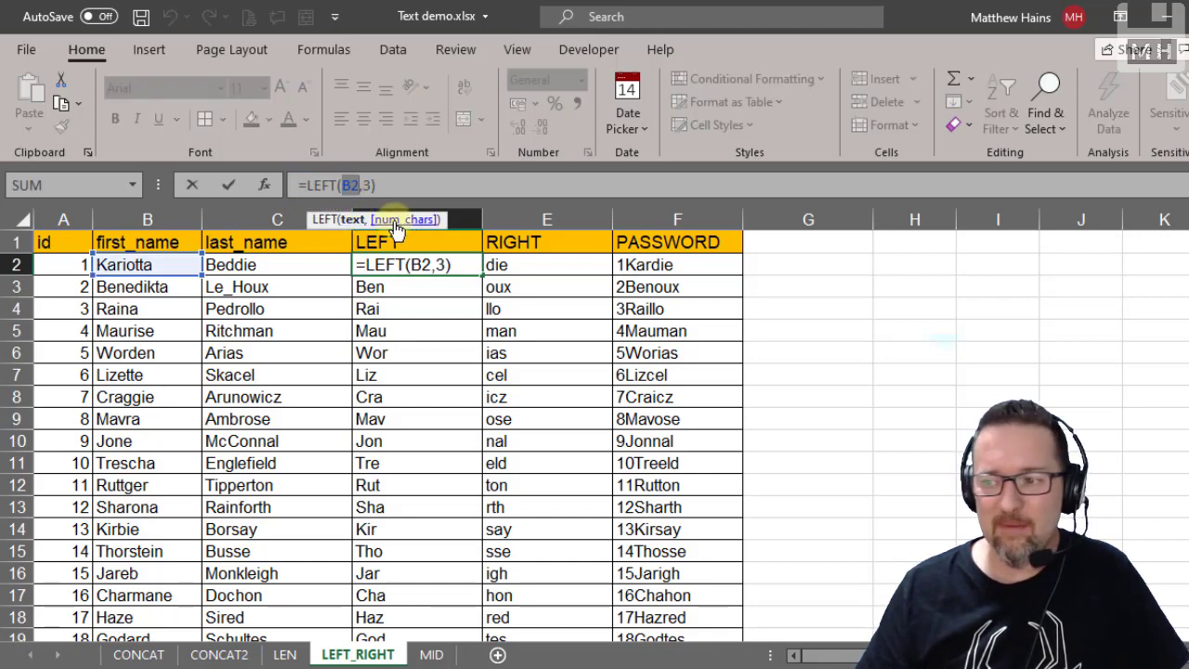
{"action": "left_click", "coordinate": [403, 222]}
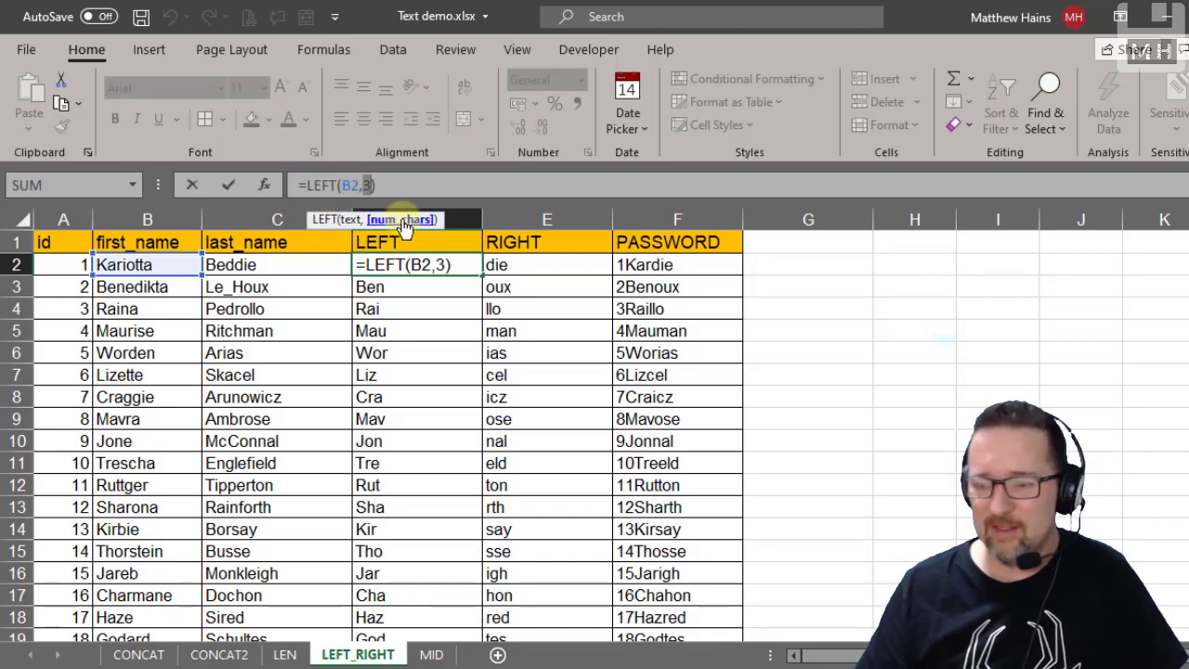
{"action": "left_click", "coordinate": [507, 266]}
{"action": "left_click", "coordinate": [349, 185]}
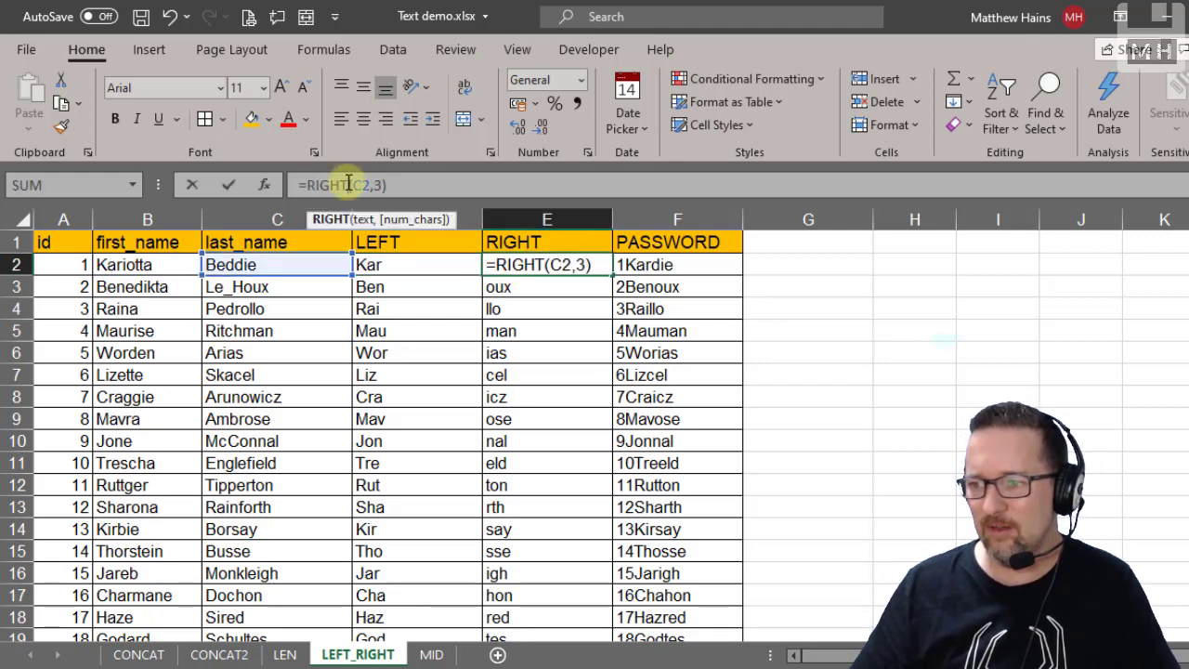
{"action": "left_click", "coordinate": [363, 223]}
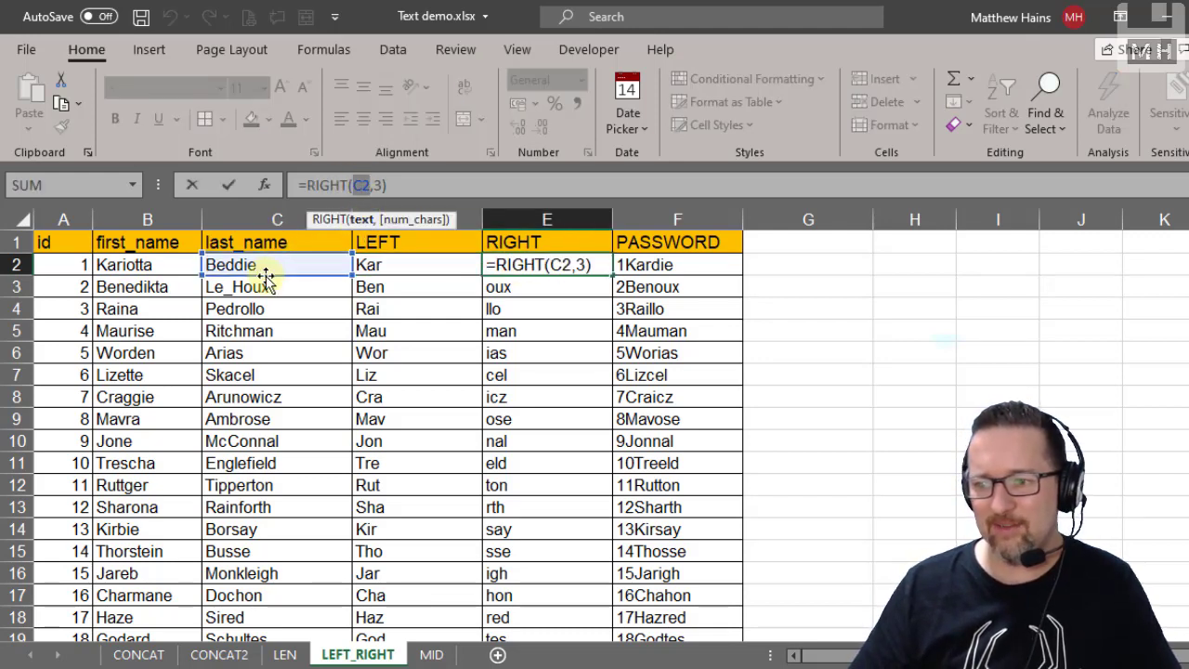
{"action": "left_click", "coordinate": [381, 185]}
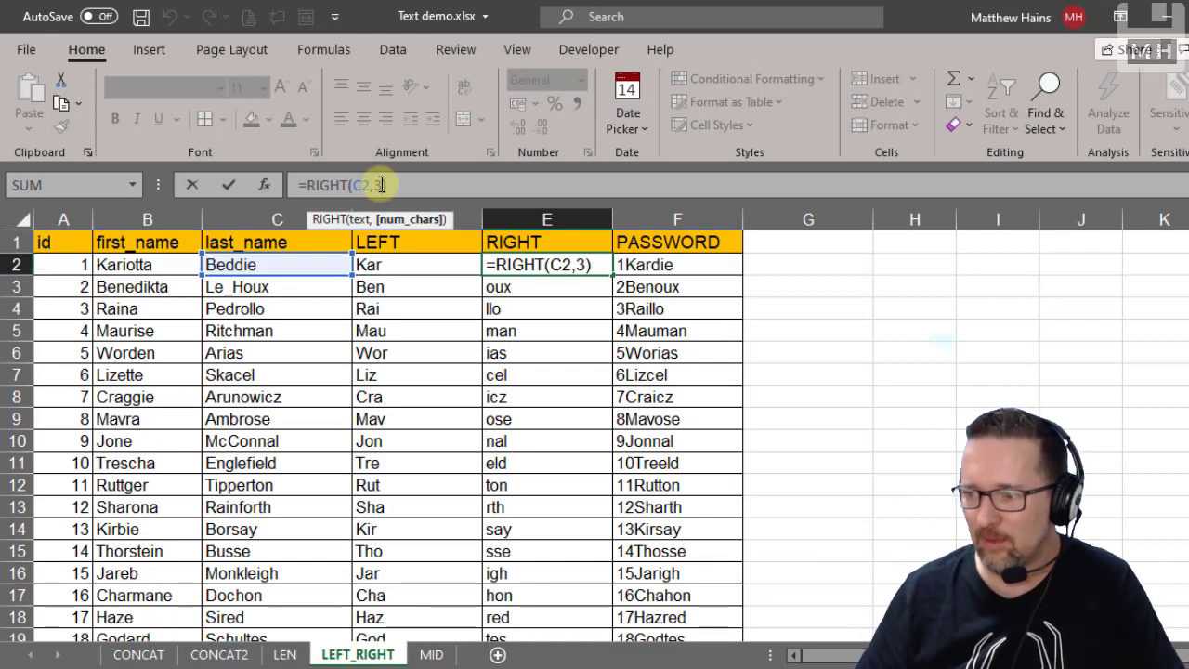
{"action": "key", "text": "ctrl+Return"}
{"action": "left_click", "coordinate": [648, 268]}
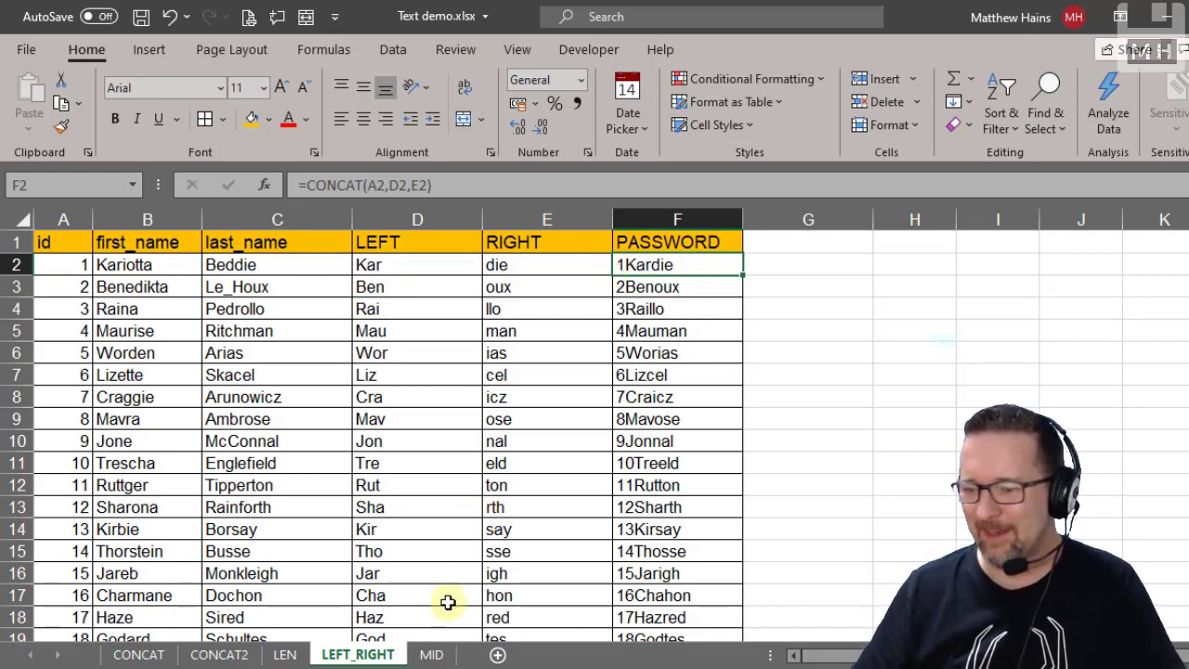
- On the MID sheet, enter =MID(B2,2,2) in E2 to extract two characters of the first name from the second character
{"action": "left_click", "coordinate": [431, 655]}
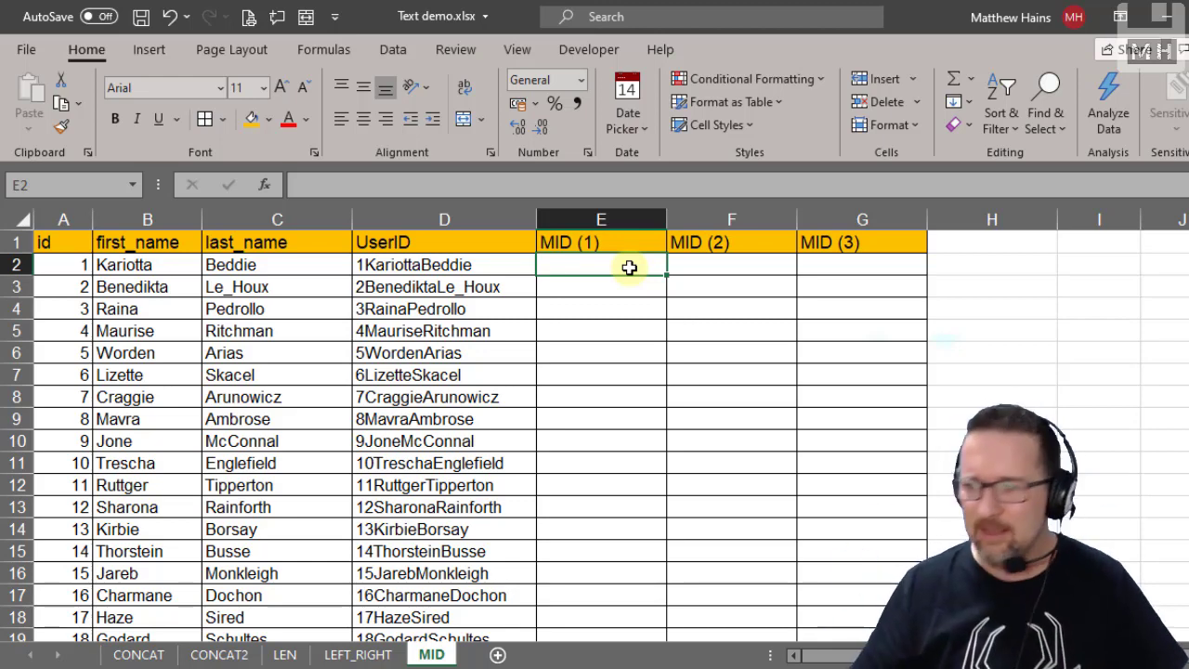
{"action": "type", "text": "=mid"}
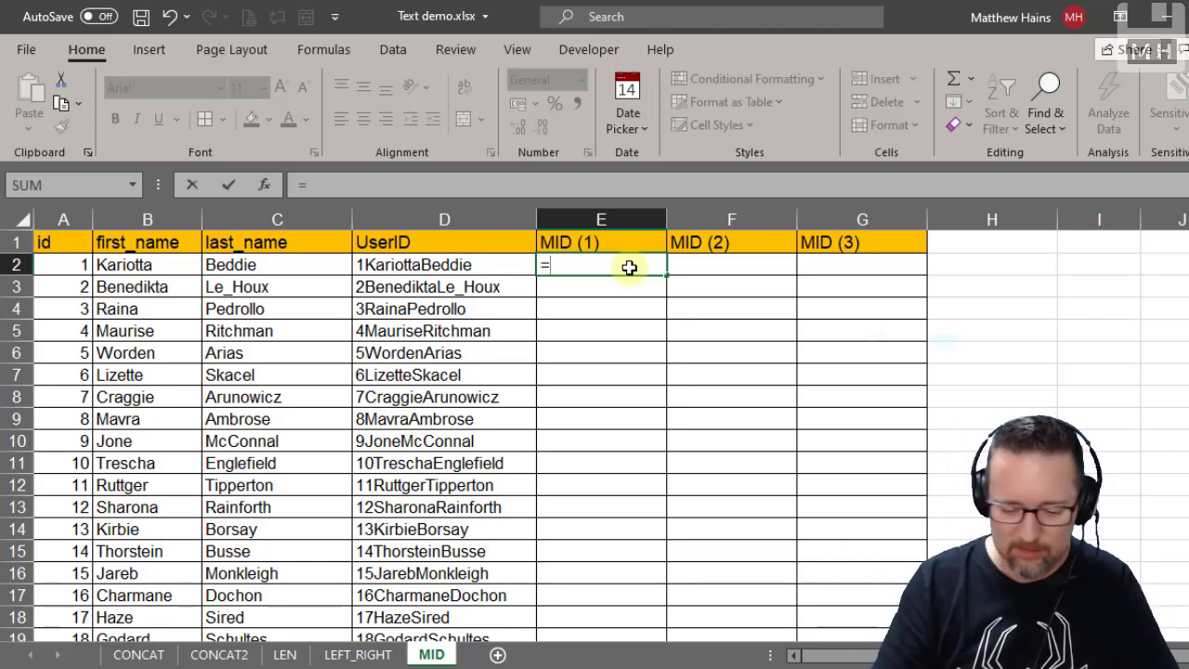
{"action": "key", "text": "Tab"}
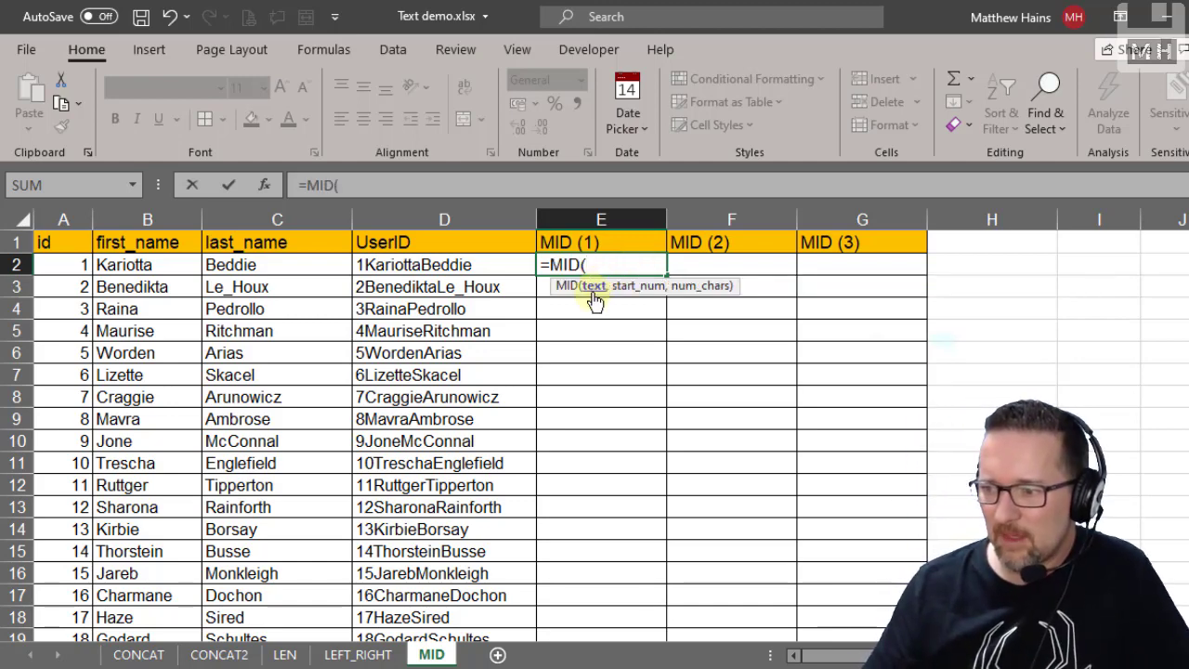
{"action": "left_click", "coordinate": [171, 264]}
{"action": "left_click", "coordinate": [398, 185]}
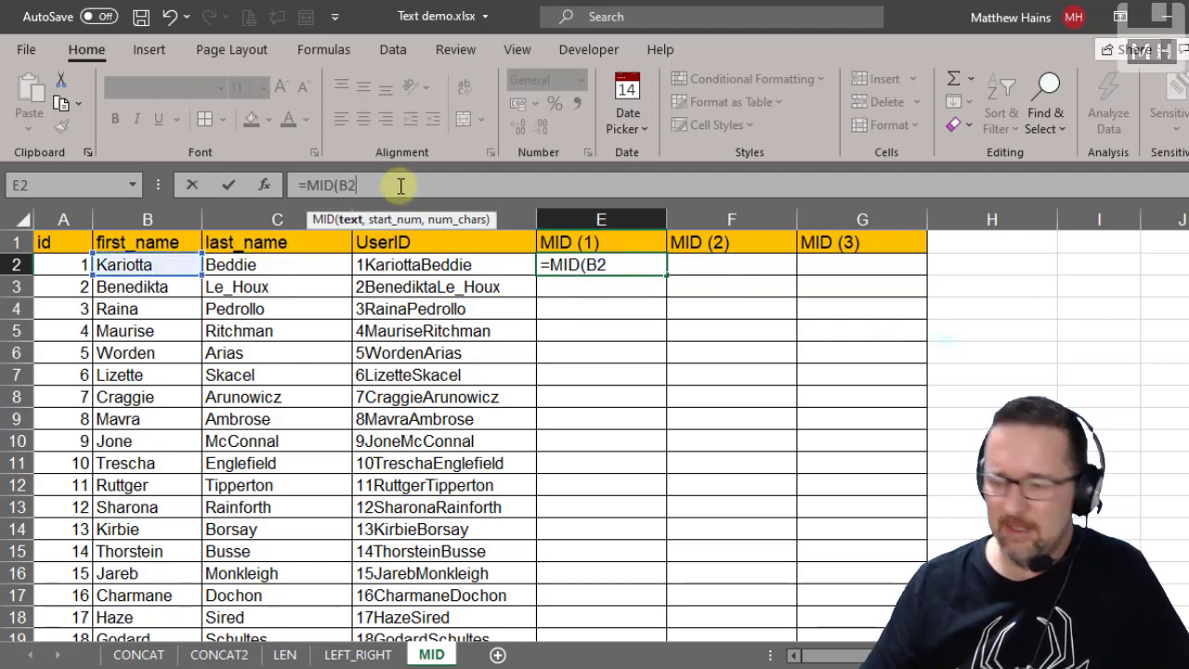
{"action": "type", "text": ",2"}
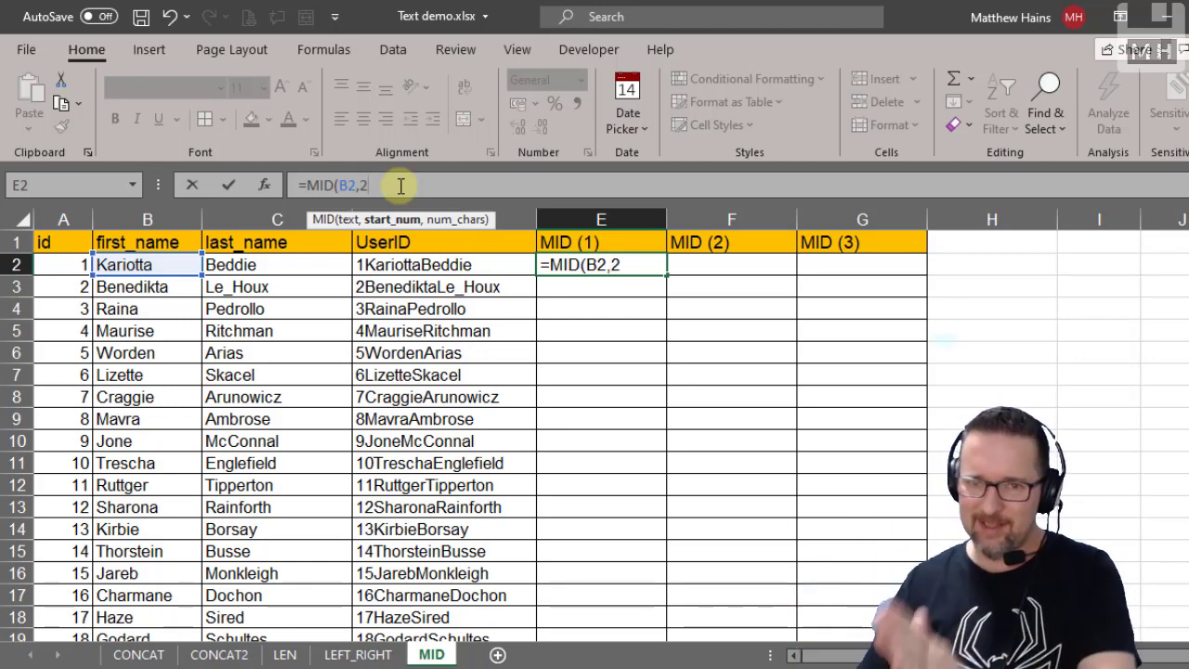
{"action": "type", "text": ",2"}
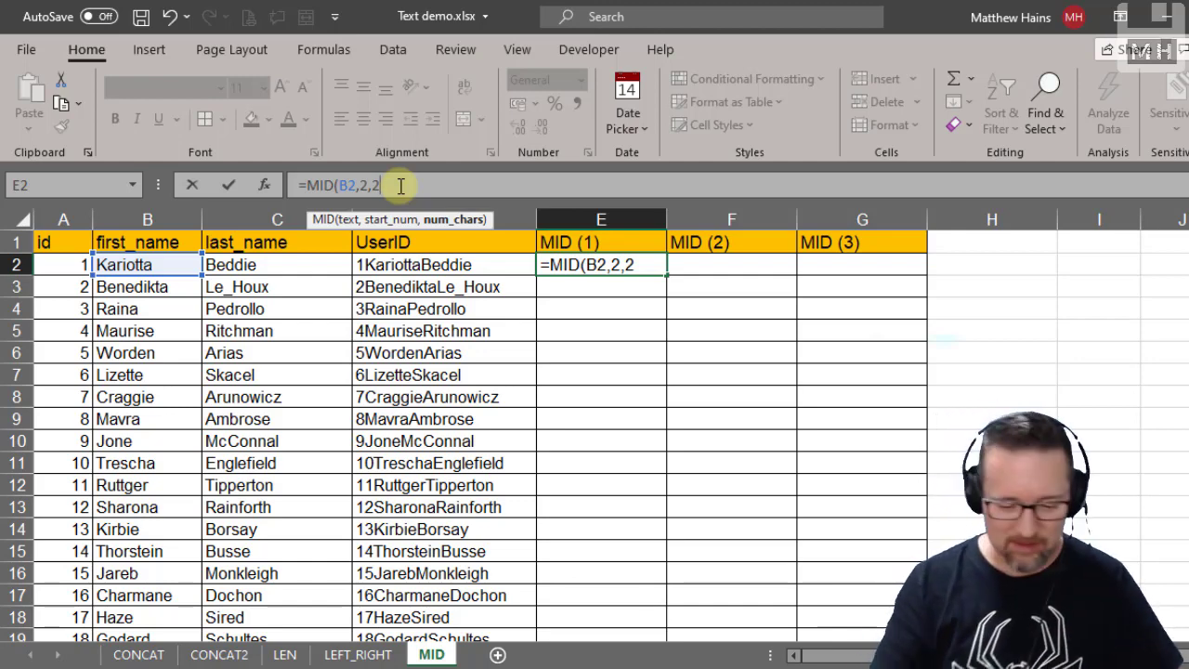
{"action": "type", "text": ")"}
{"action": "key", "text": "Return"}
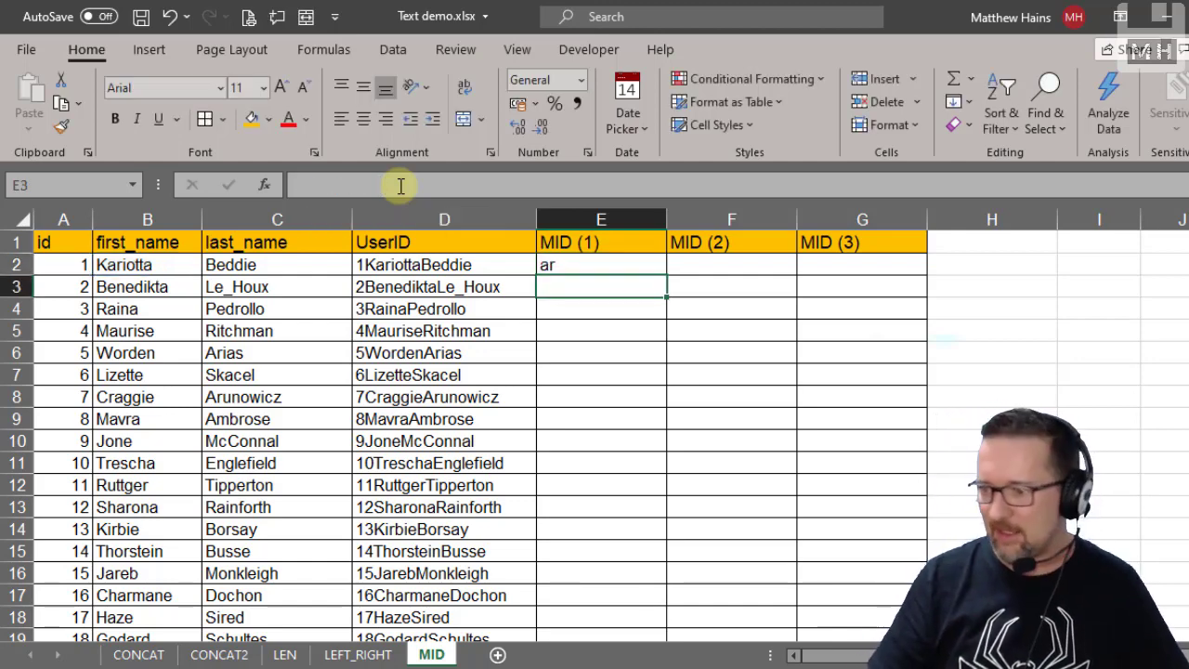
{"action": "key", "text": "Up"}
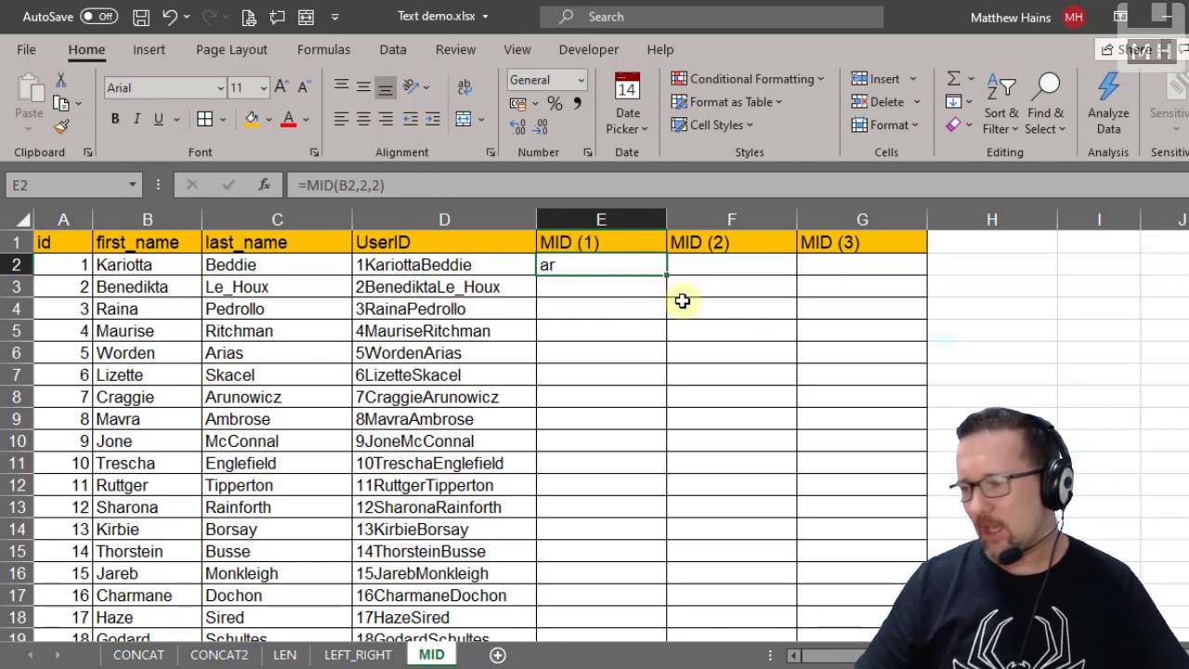
- Enter =MID(B2,3,3) in F2 to extract three characters of the first name starting at the third
{"action": "left_click", "coordinate": [751, 269]}
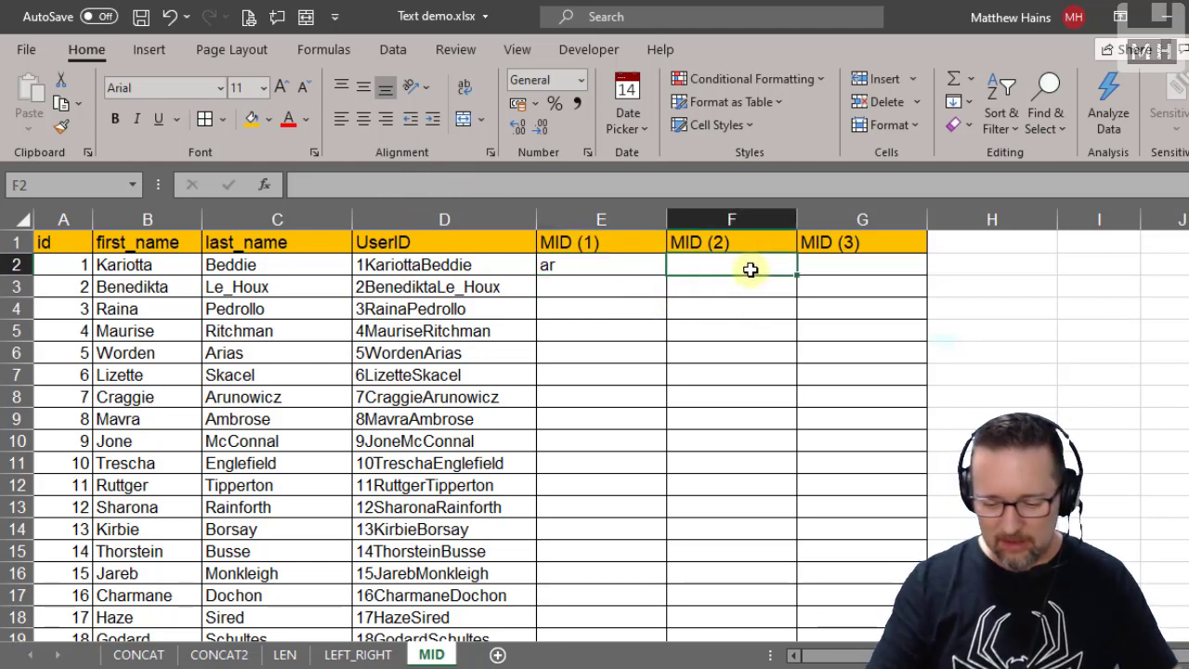
{"action": "type", "text": "=mid"}
{"action": "key", "text": "Tab"}
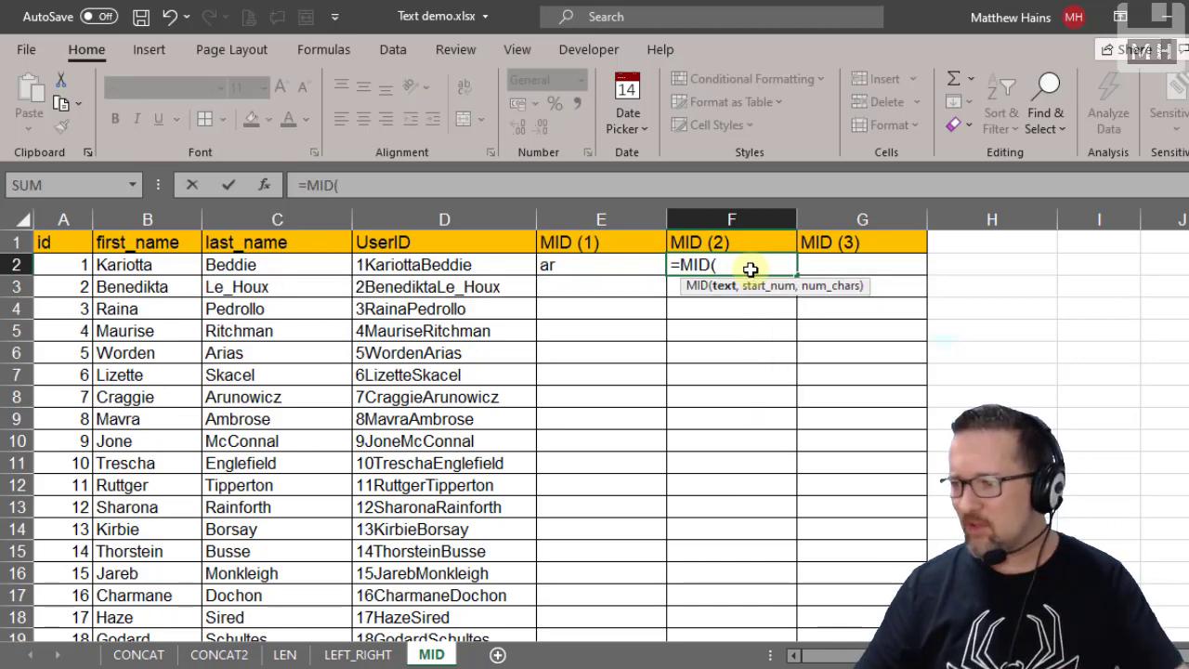
{"action": "left_click", "coordinate": [153, 271]}
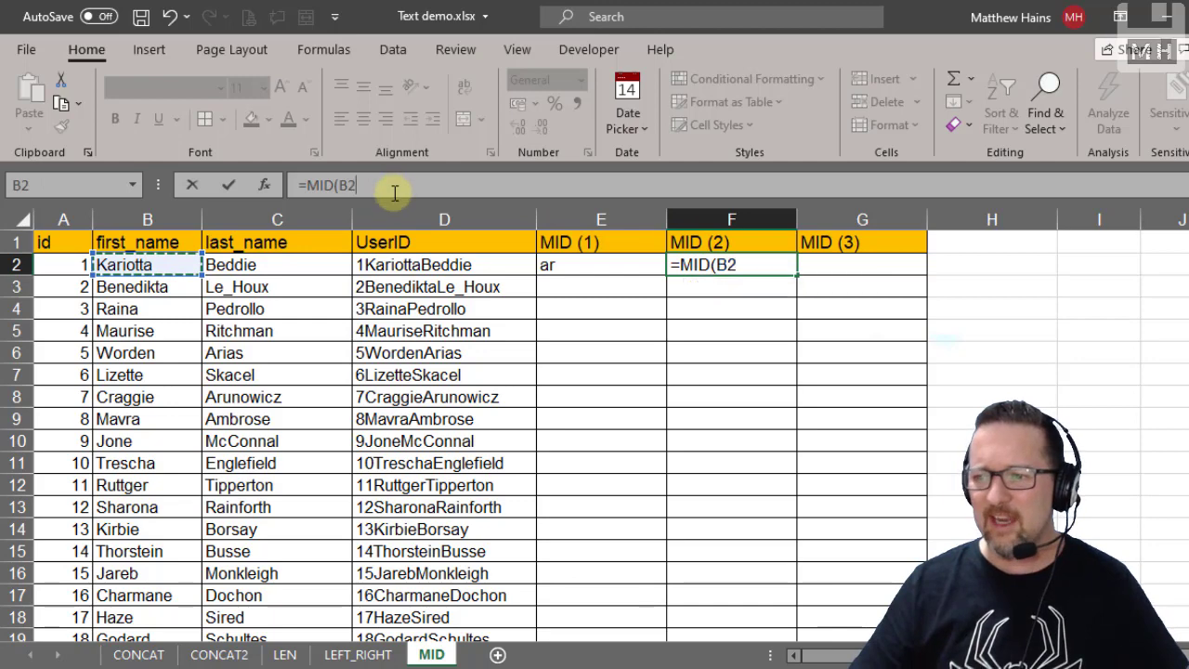
{"action": "type", "text": ","}
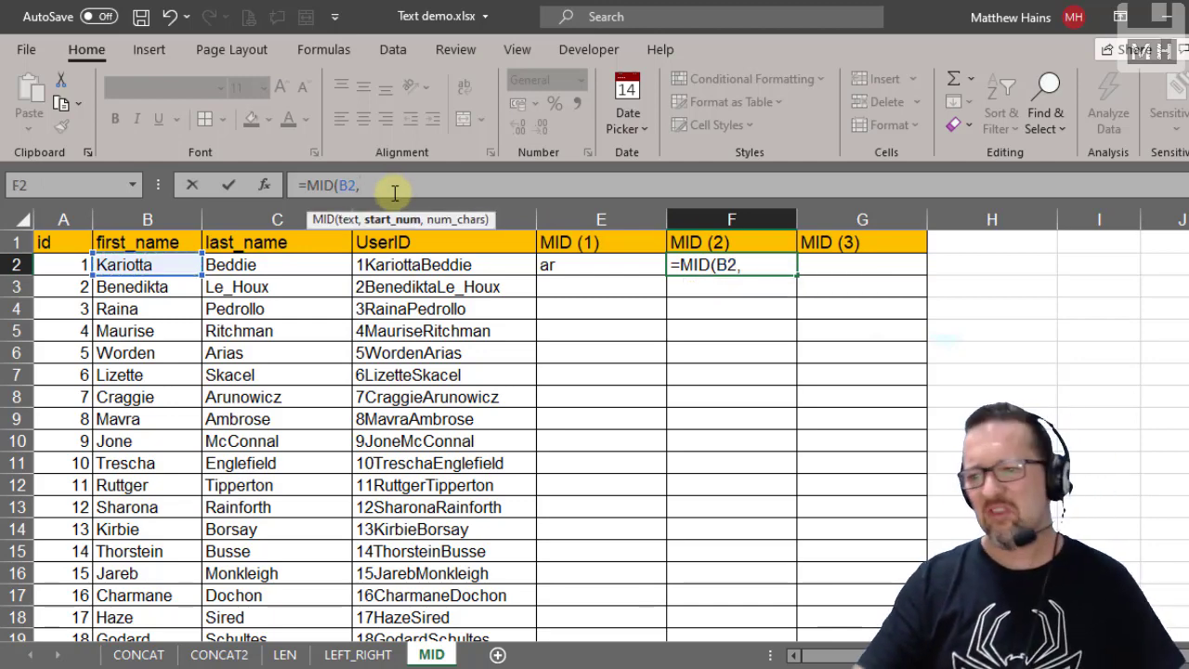
{"action": "type", "text": "3"}
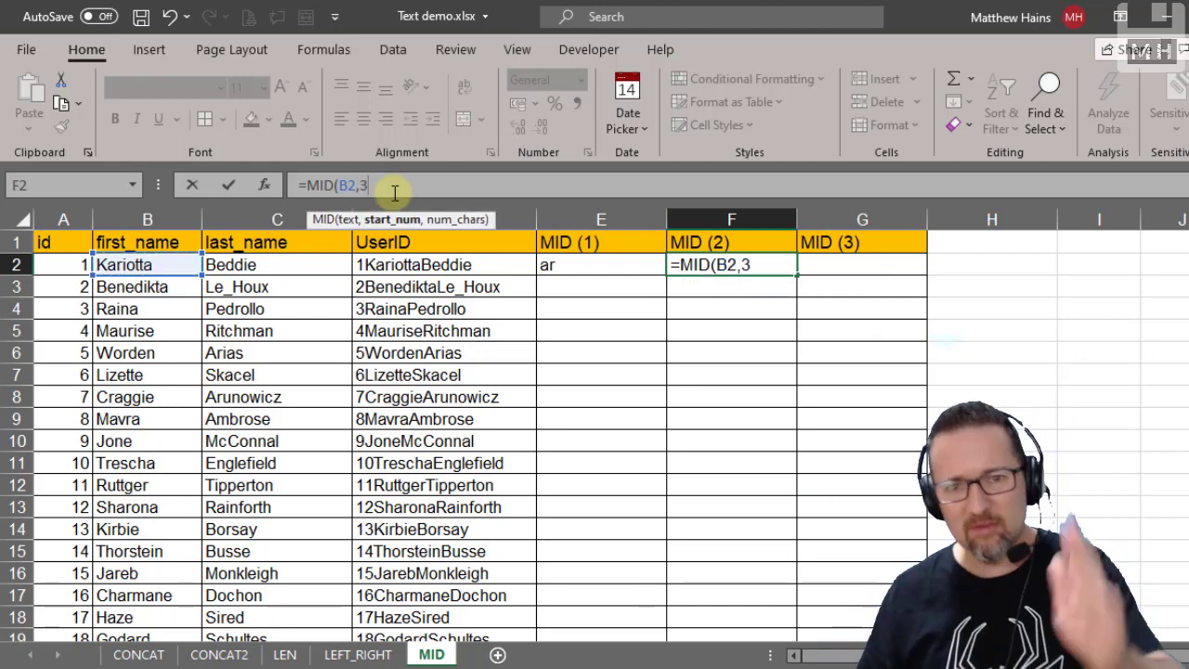
{"action": "type", "text": ",3"}
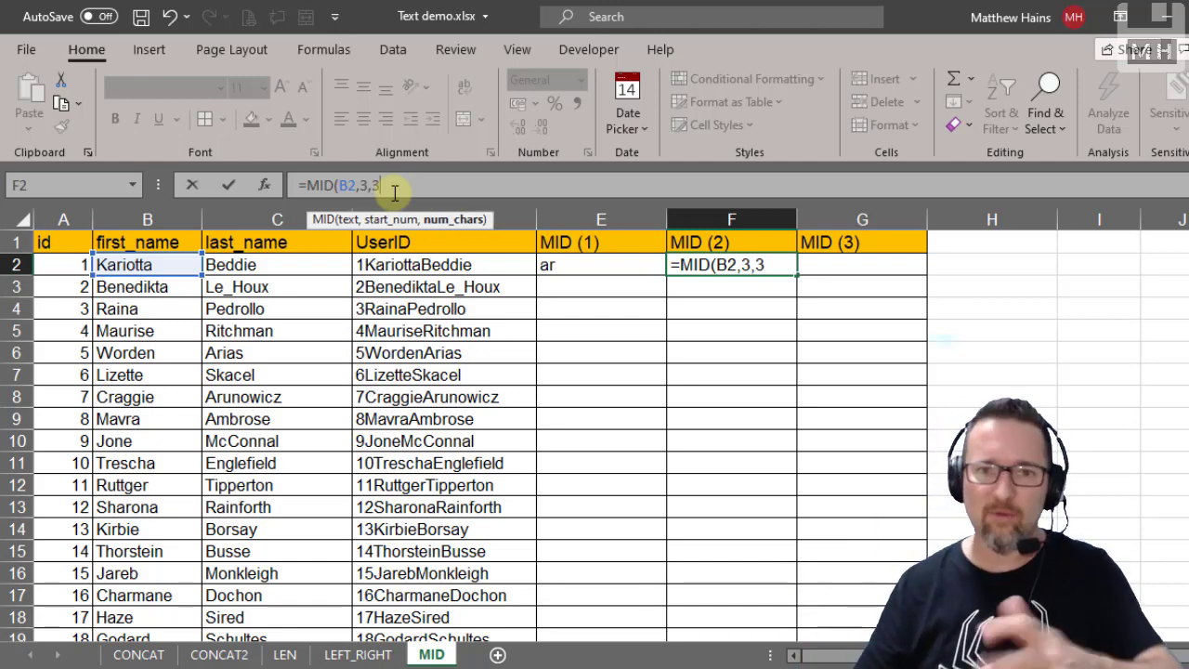
{"action": "type", "text": ")"}
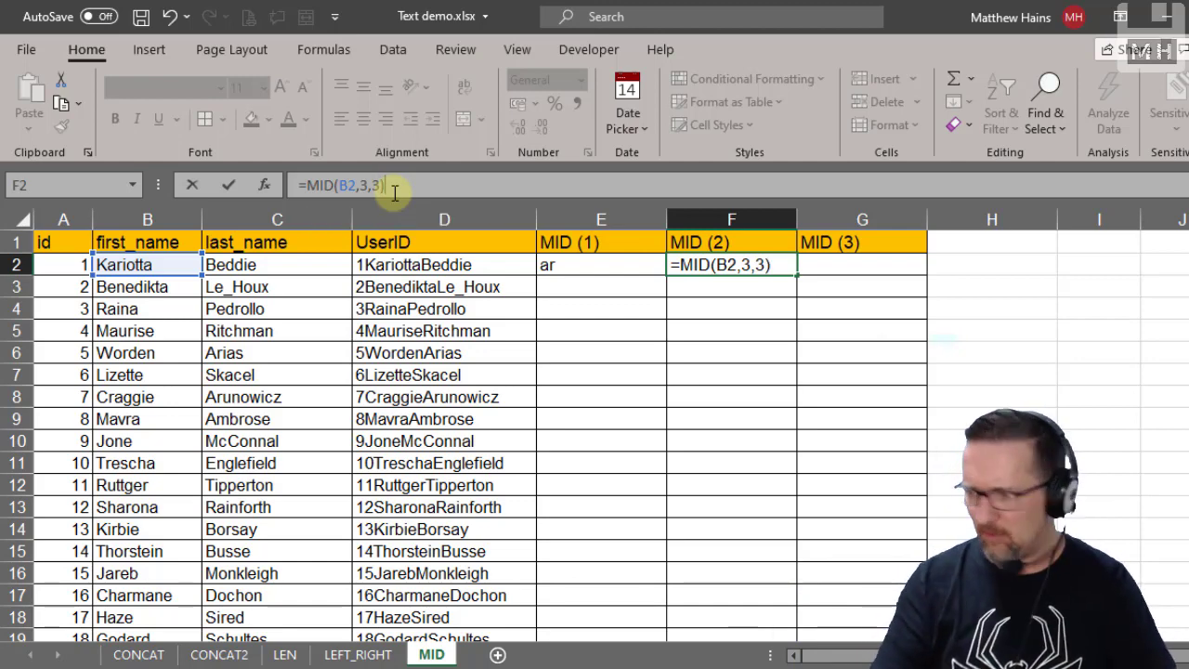
{"action": "key", "text": "Return"}
{"action": "key", "text": "Up"}
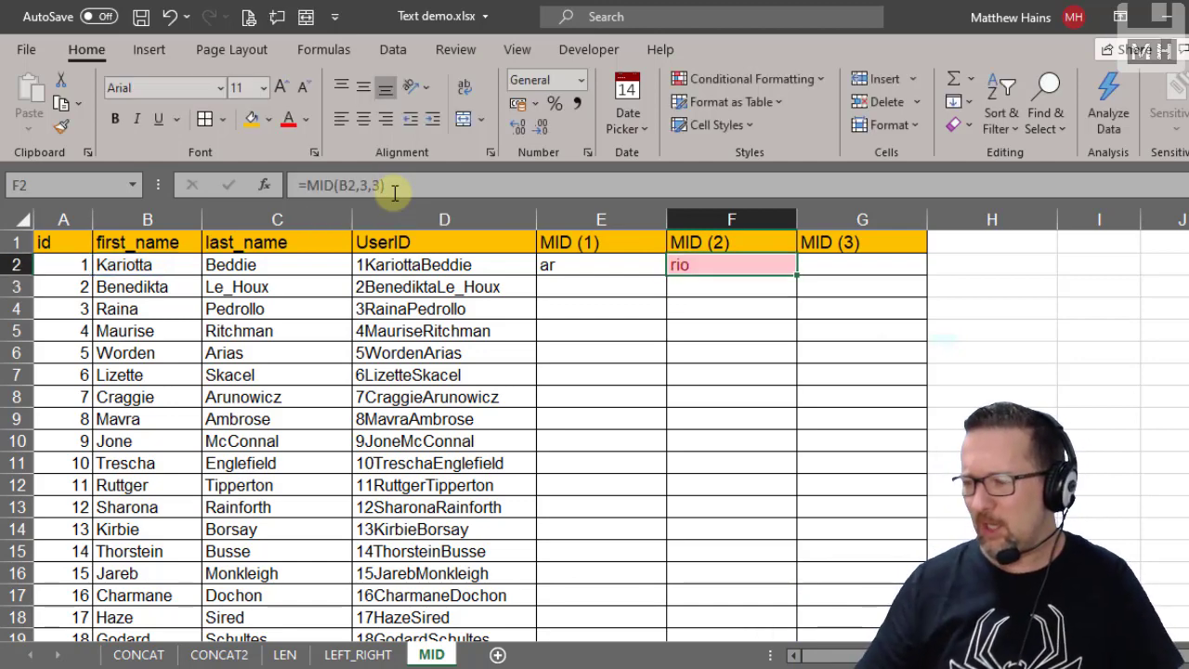
- Clear the conditional formatting rules from the entire MID sheet
{"action": "left_click", "coordinate": [764, 216]}
{"action": "left_click", "coordinate": [754, 81]}
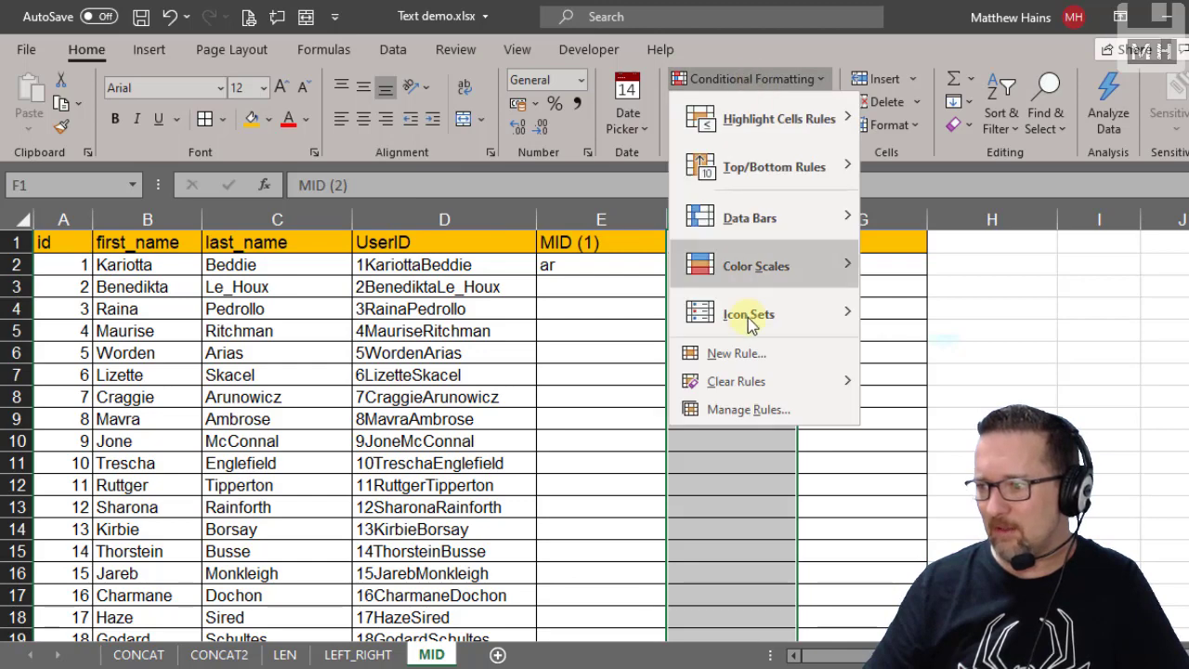
{"action": "mouse_move", "coordinate": [763, 388]}
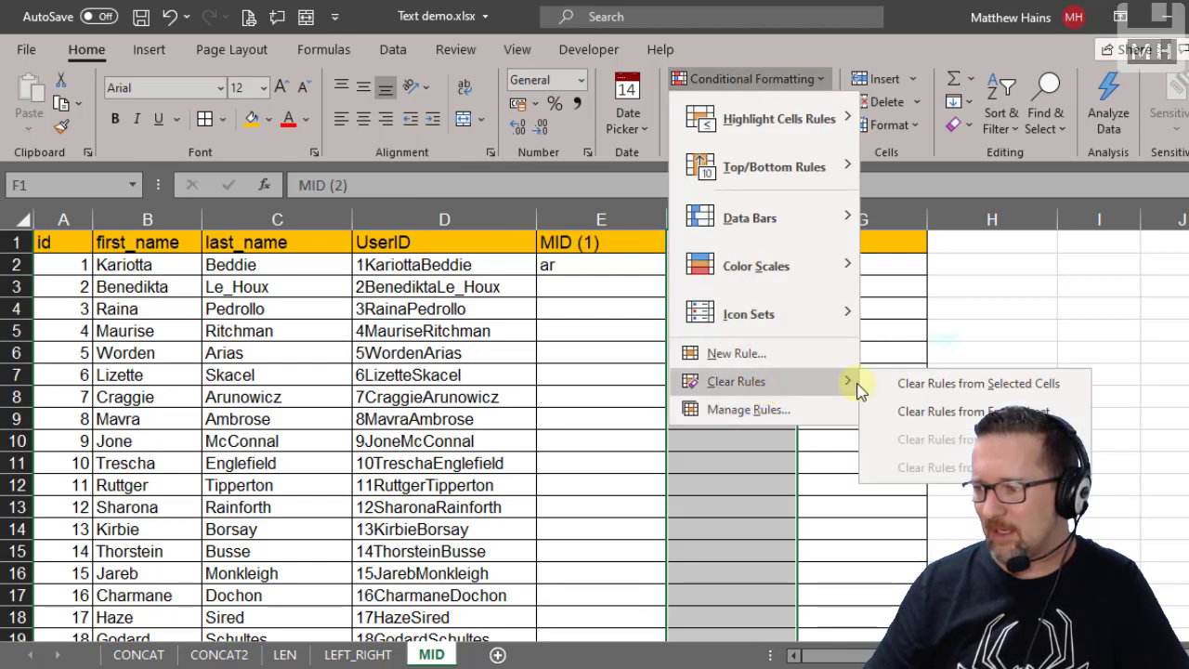
{"action": "left_click", "coordinate": [934, 417]}
{"action": "left_click", "coordinate": [957, 377]}
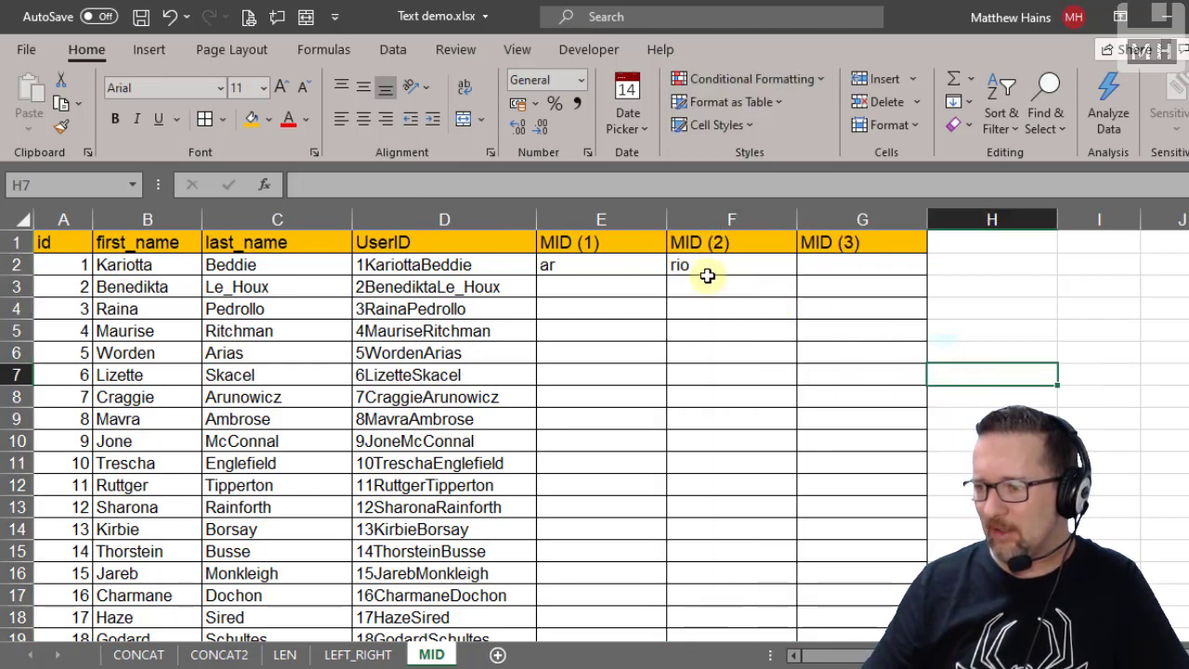
- Enter =MID(B2,4,1) in G2 to extract only the fourth character of the first name
{"action": "left_click", "coordinate": [865, 263]}
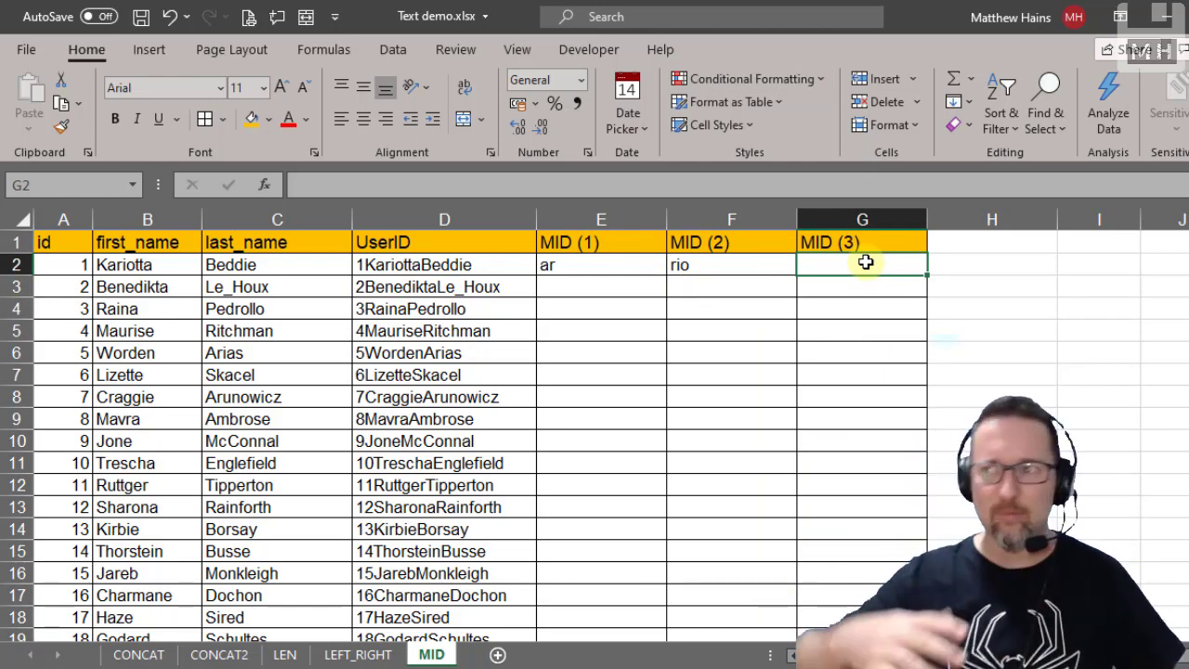
{"action": "type", "text": "=mid"}
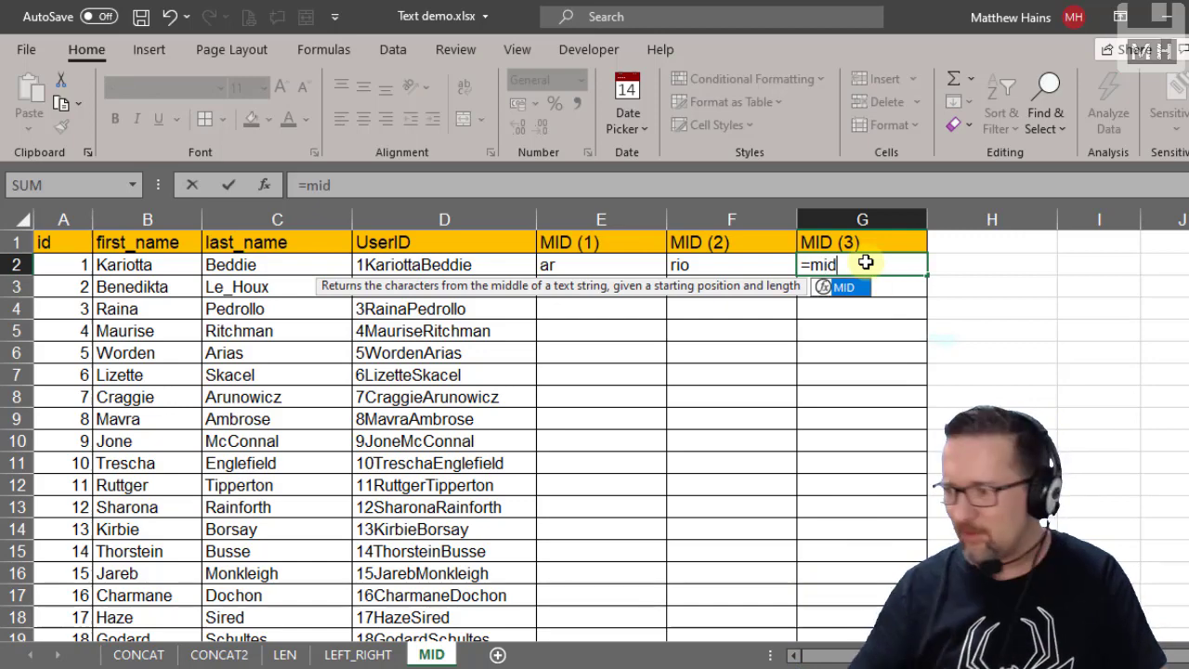
{"action": "key", "text": "Tab"}
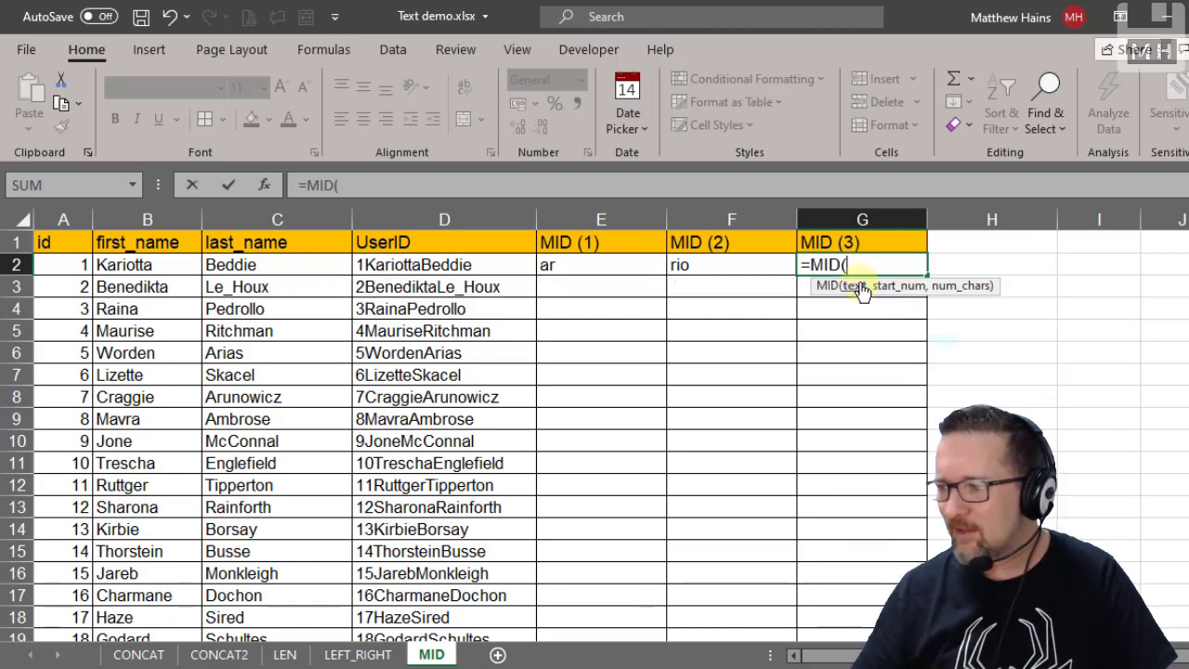
{"action": "left_click", "coordinate": [119, 266]}
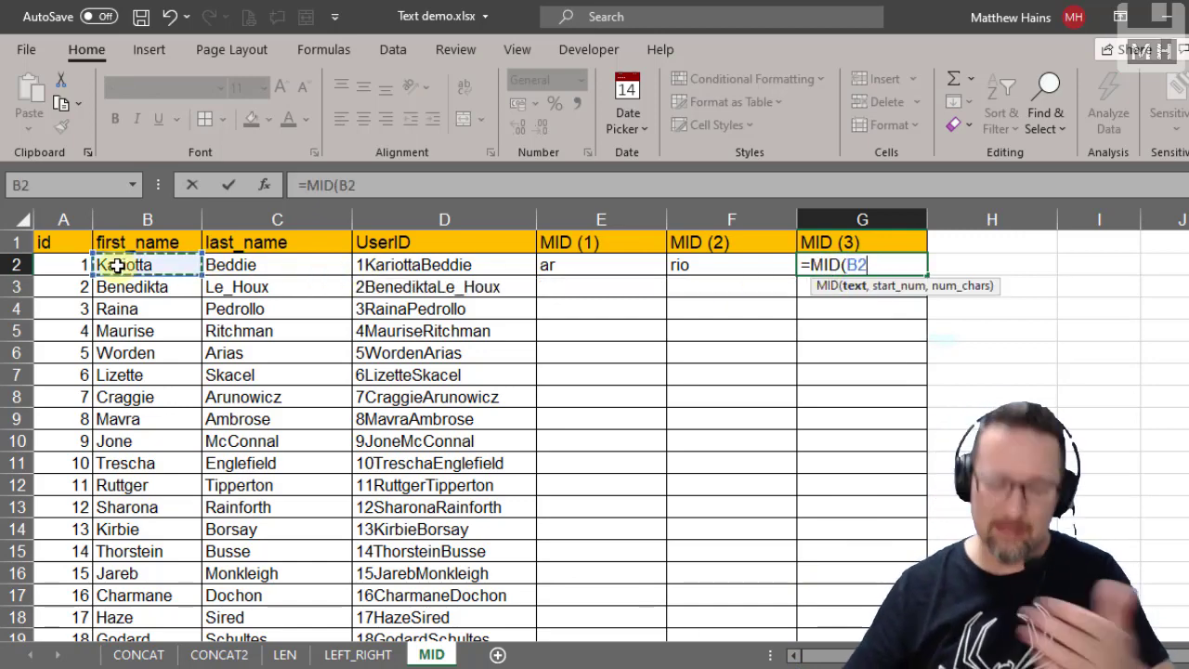
{"action": "type", "text": ","}
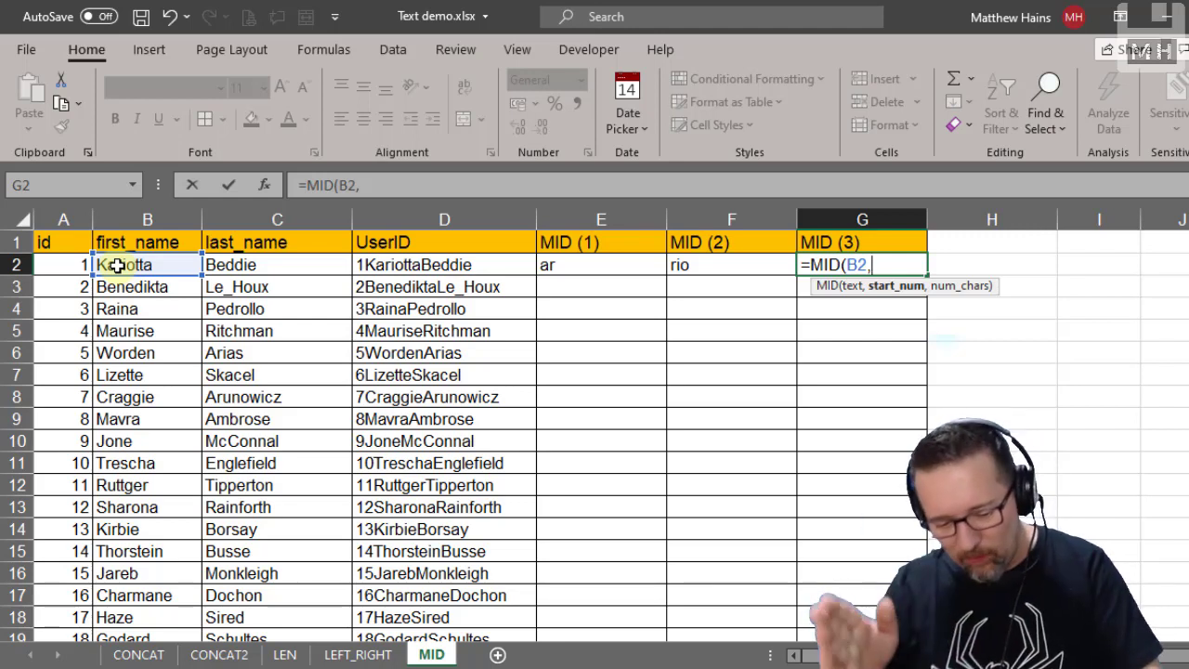
{"action": "type", "text": "4,"}
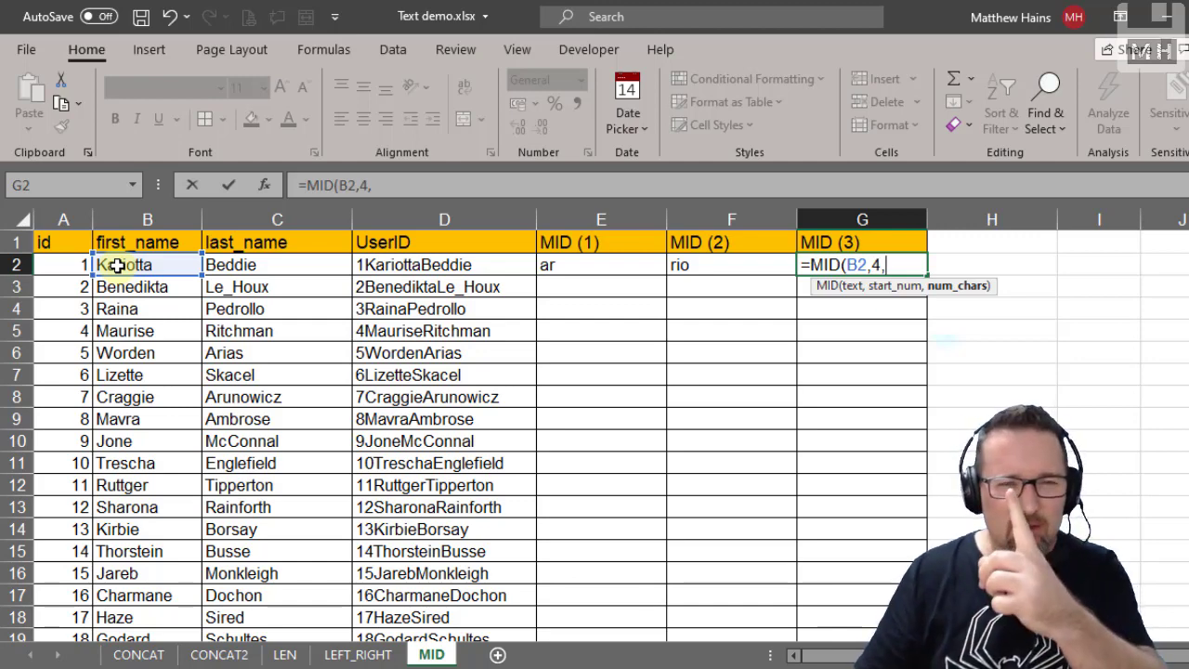
{"action": "type", "text": "1"}
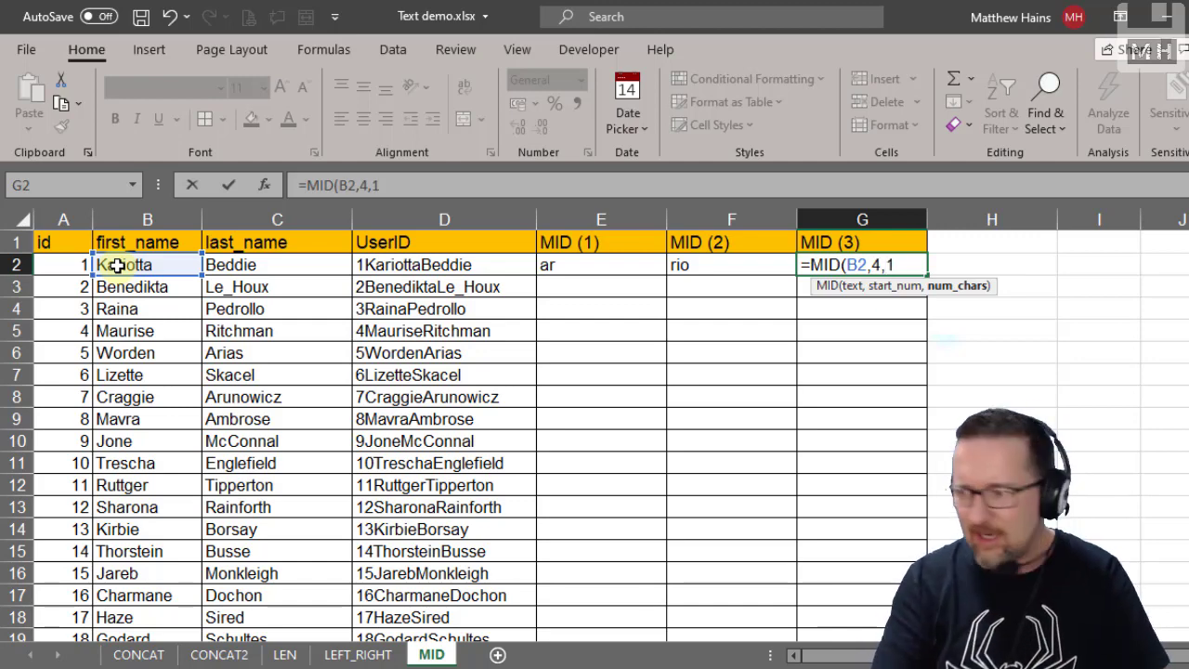
{"action": "type", "text": ")"}
{"action": "key", "text": "ctrl+Return"}
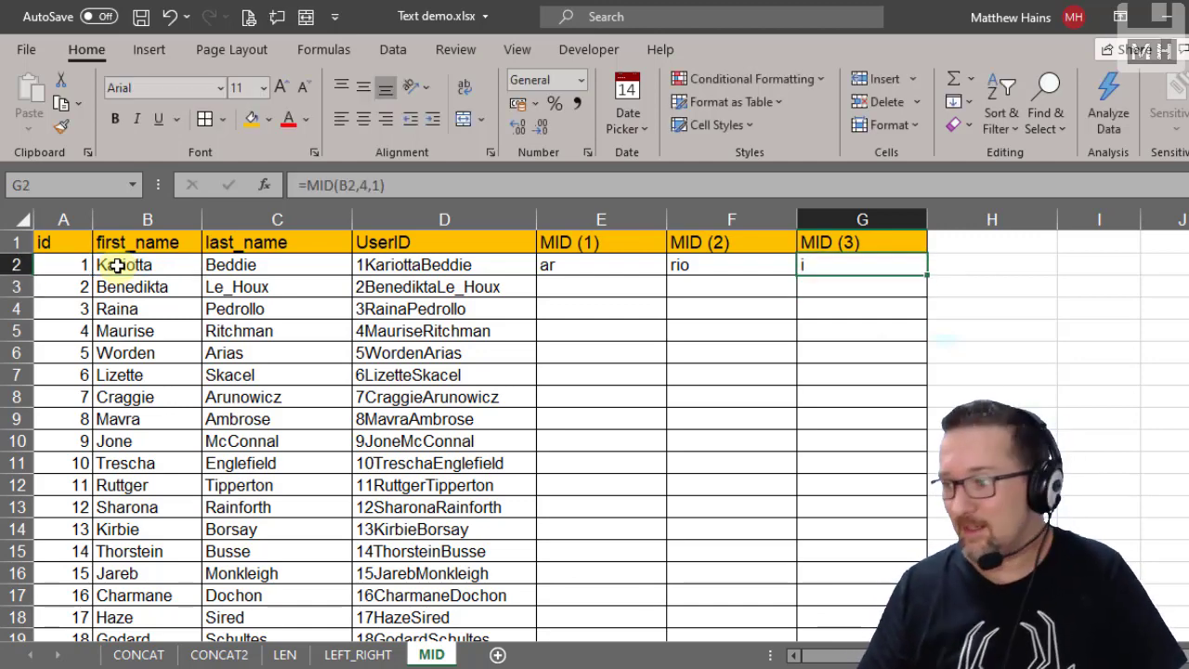
- Fill the three MID formulas in E2:G2 down through all the data rows and reselect E2
{"action": "left_click_drag", "start_coordinate": [640, 264], "coordinate": [940, 285]}
{"action": "double_click", "coordinate": [926, 273]}
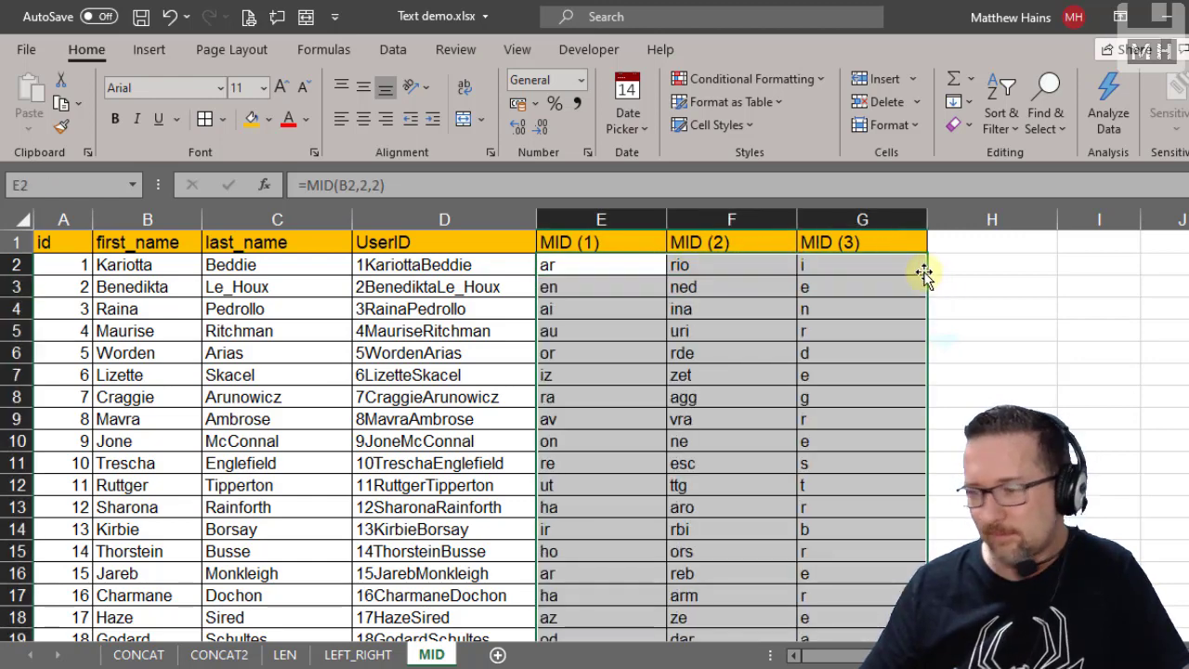
{"action": "left_click", "coordinate": [841, 359]}
{"action": "left_click", "coordinate": [615, 262]}
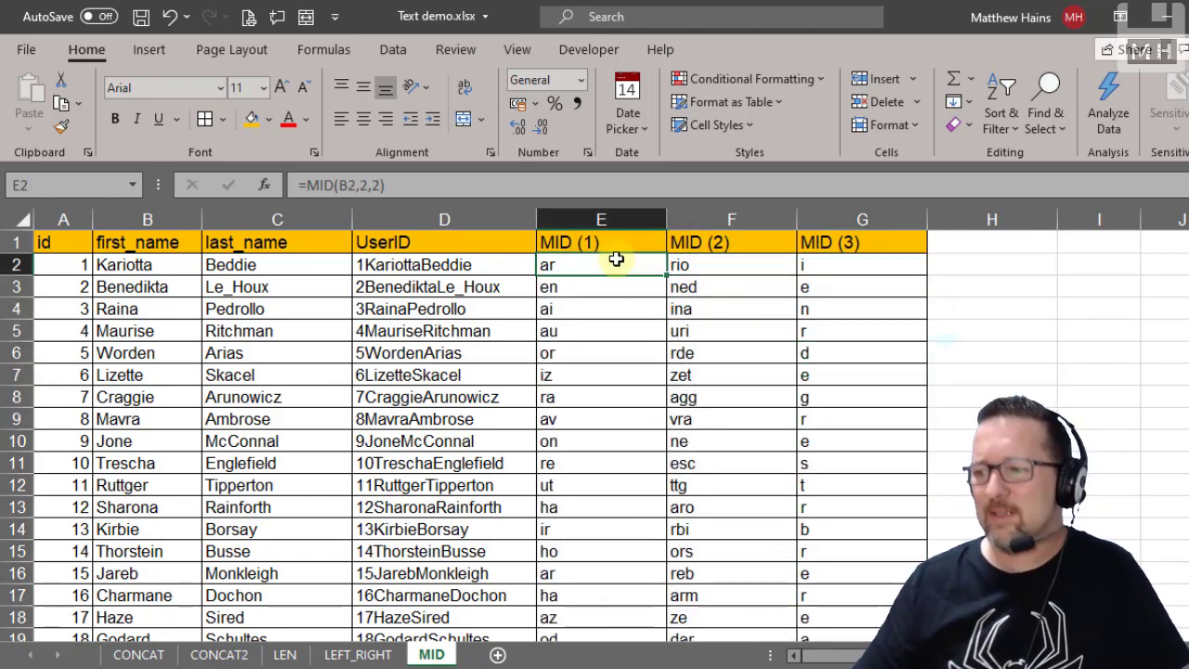